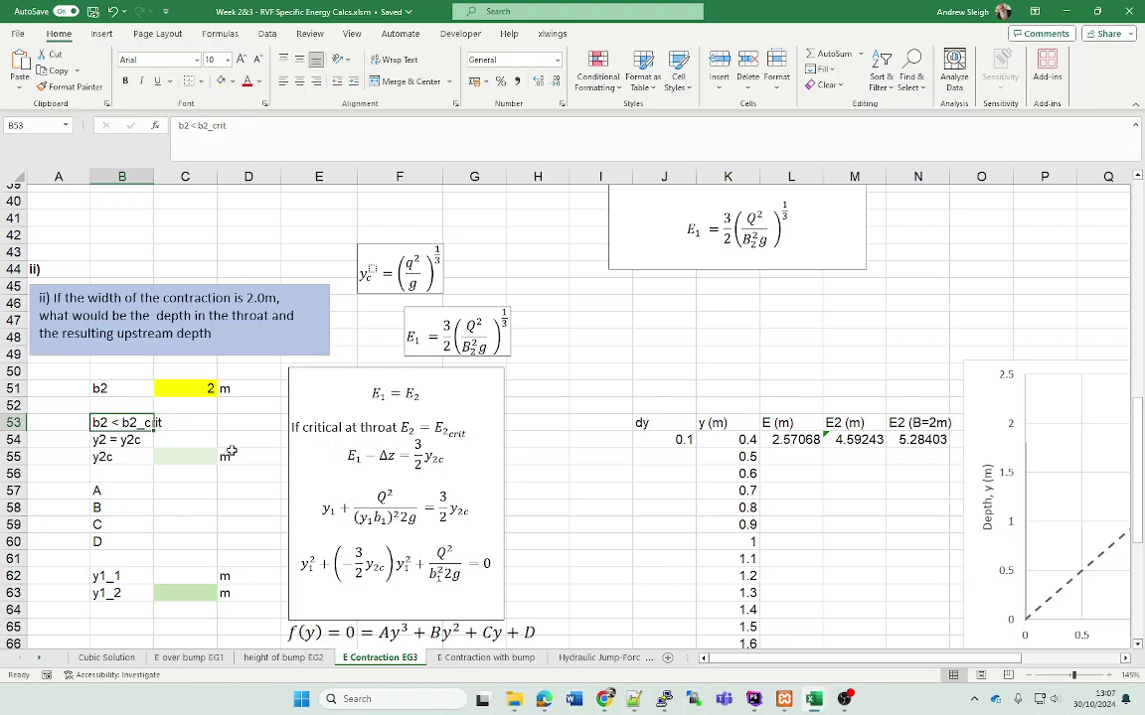
Step: Link the throat depth y2c in C55 to the yc value in C29
click(149, 441)
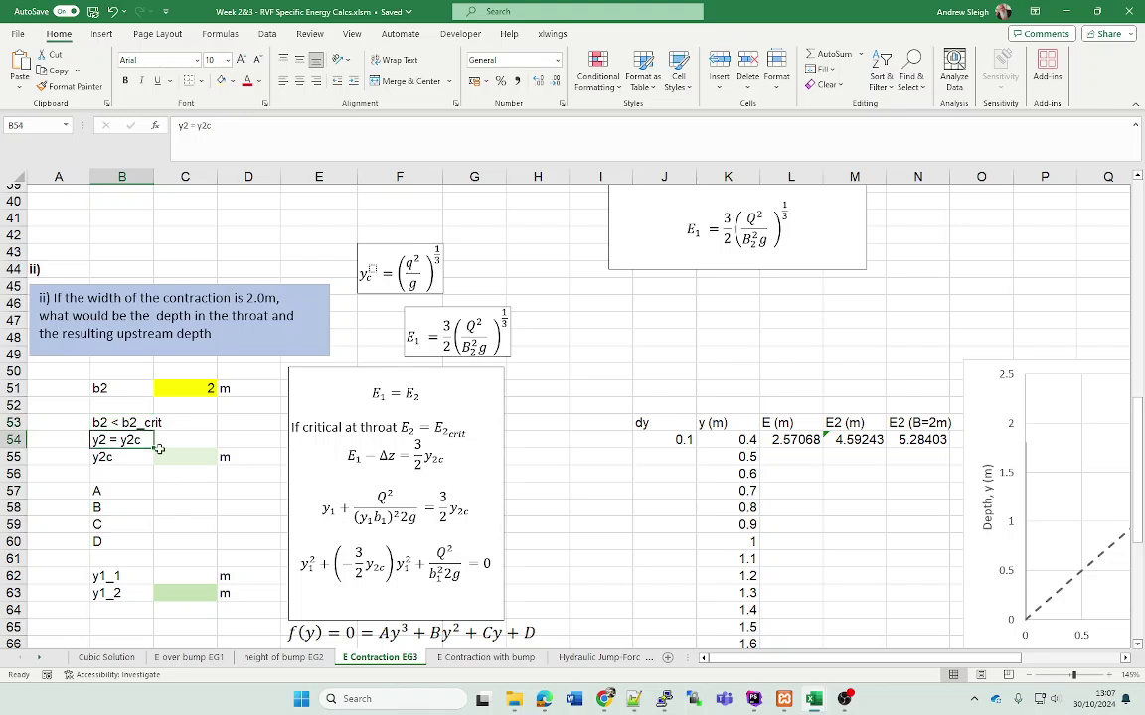
click(190, 457)
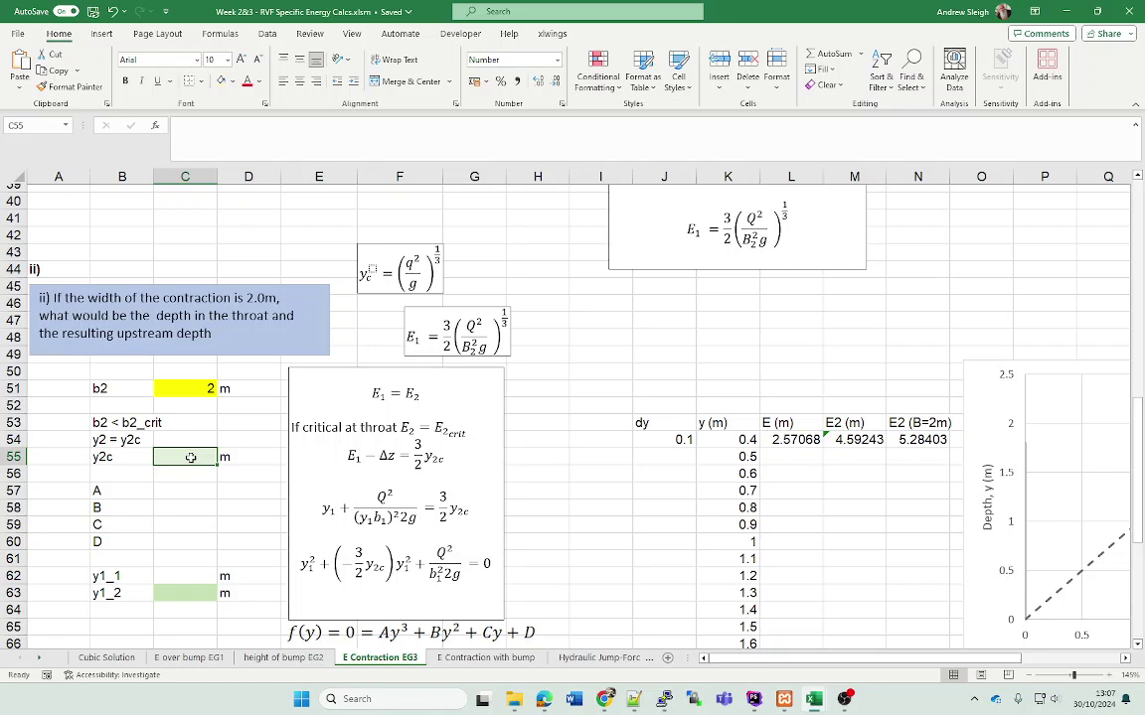
text(=)
scroll(225, 447, up, 4)
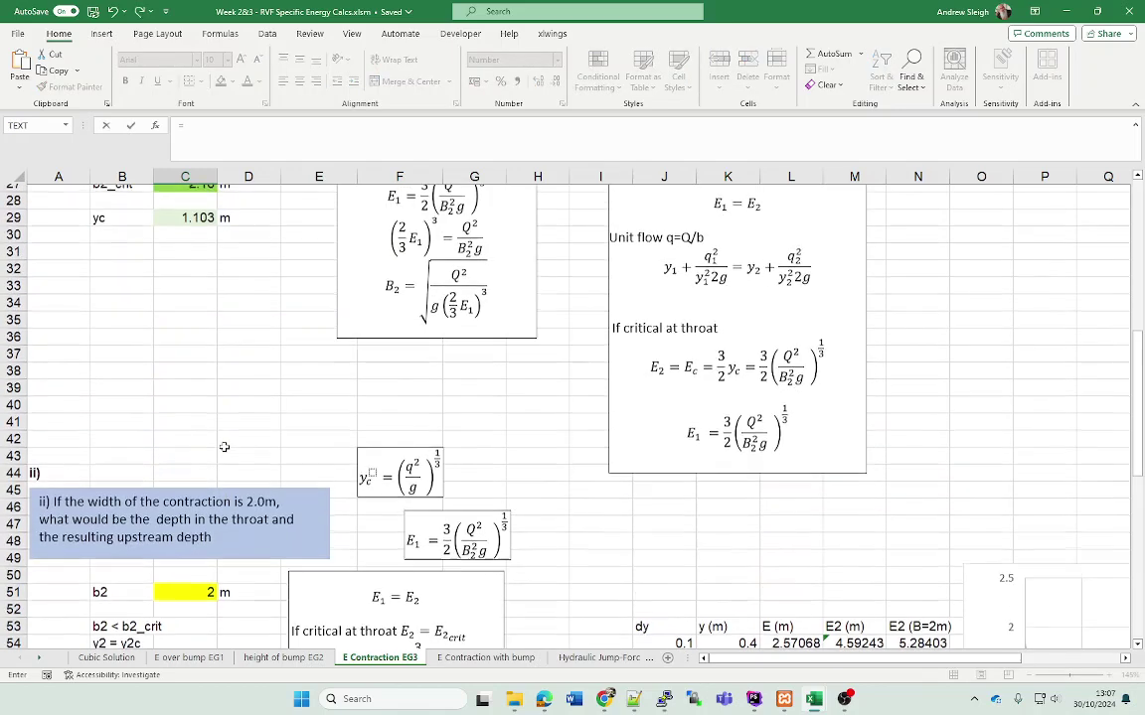
scroll(224, 447, up, 1)
click(187, 269)
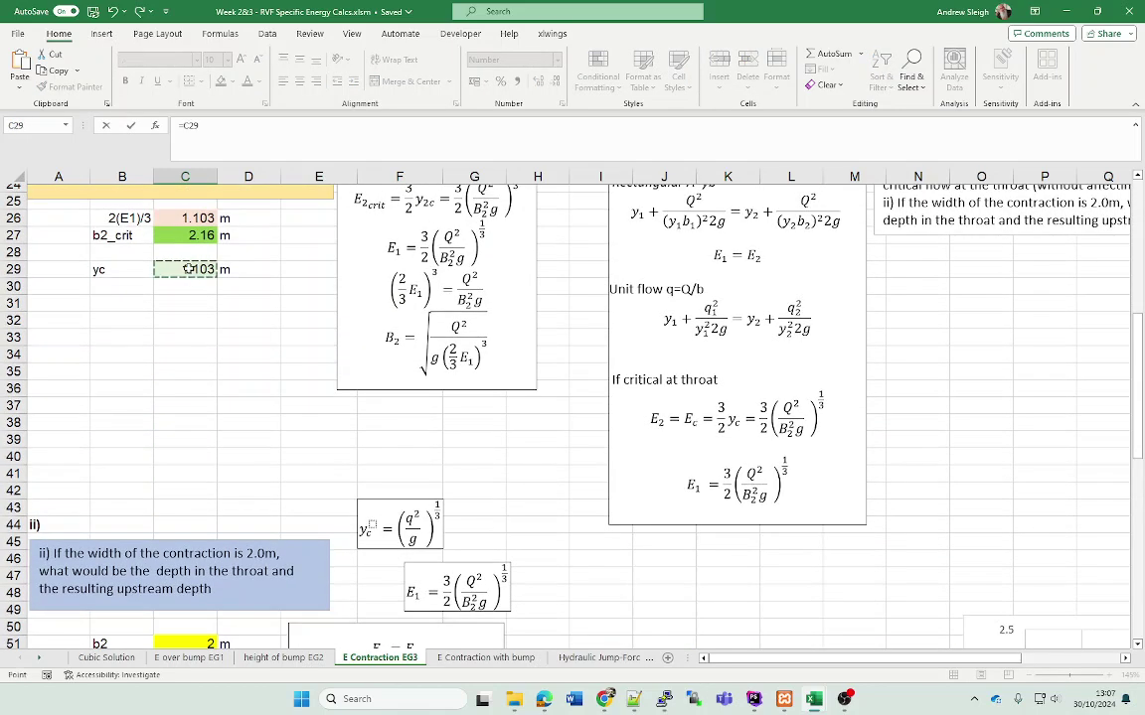
key(Return)
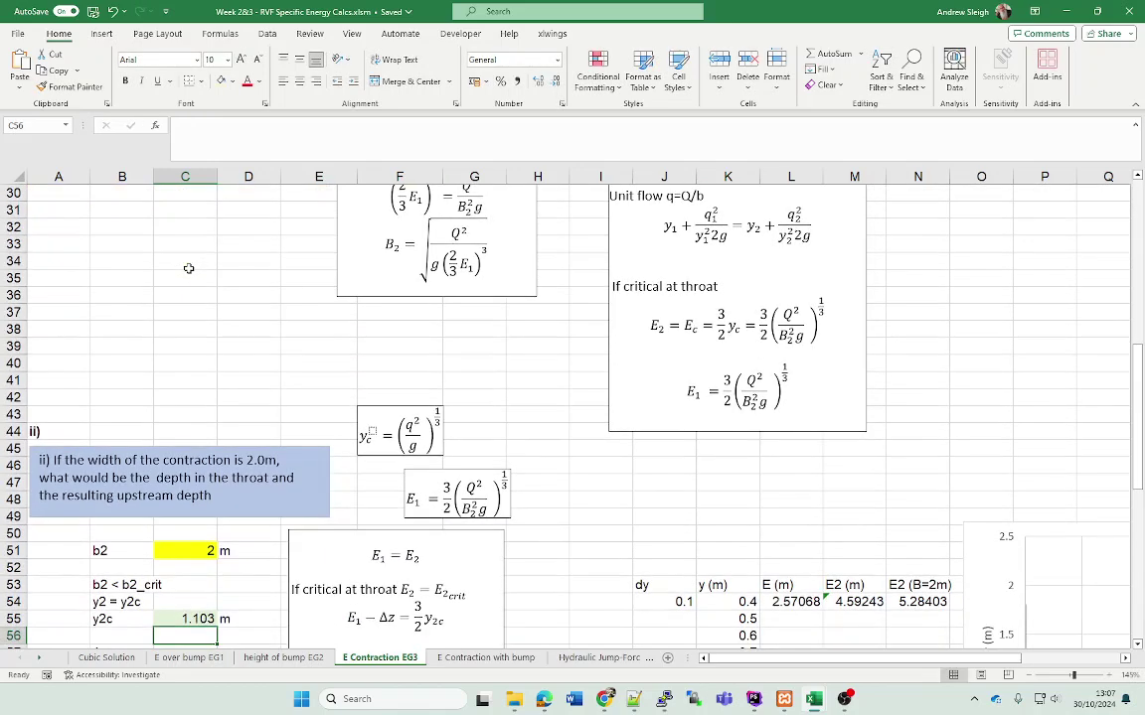
Step: Clear the y2c formula from C55
scroll(566, 418, down, 3)
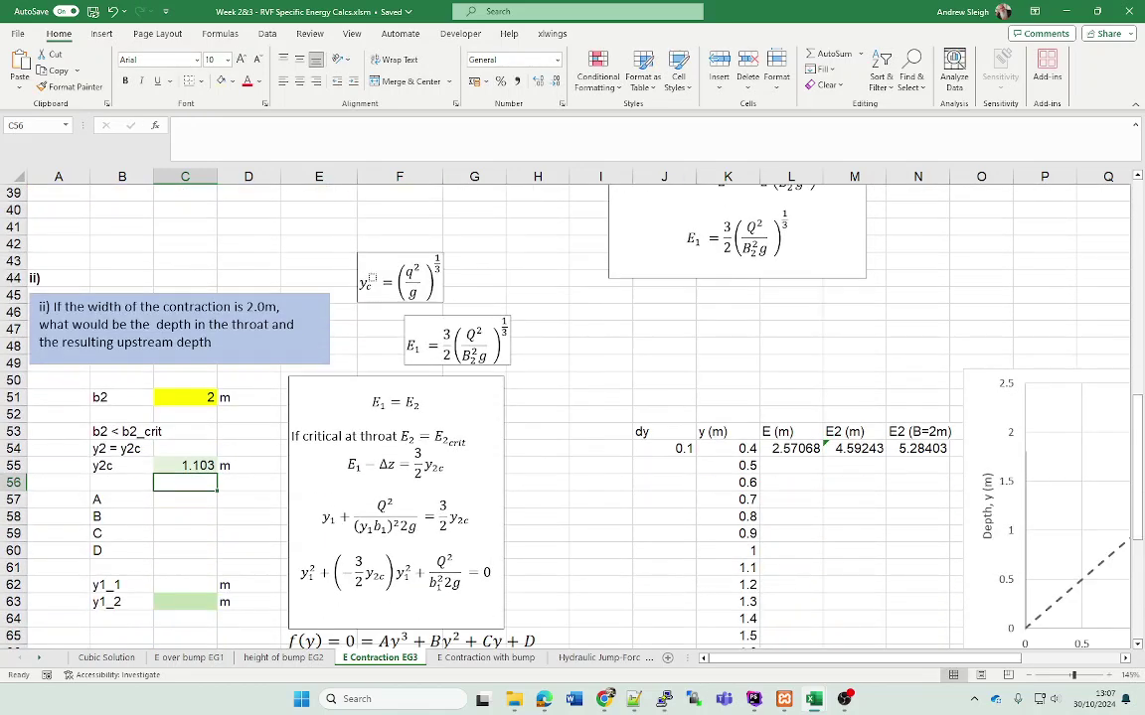
scroll(567, 417, down, 4)
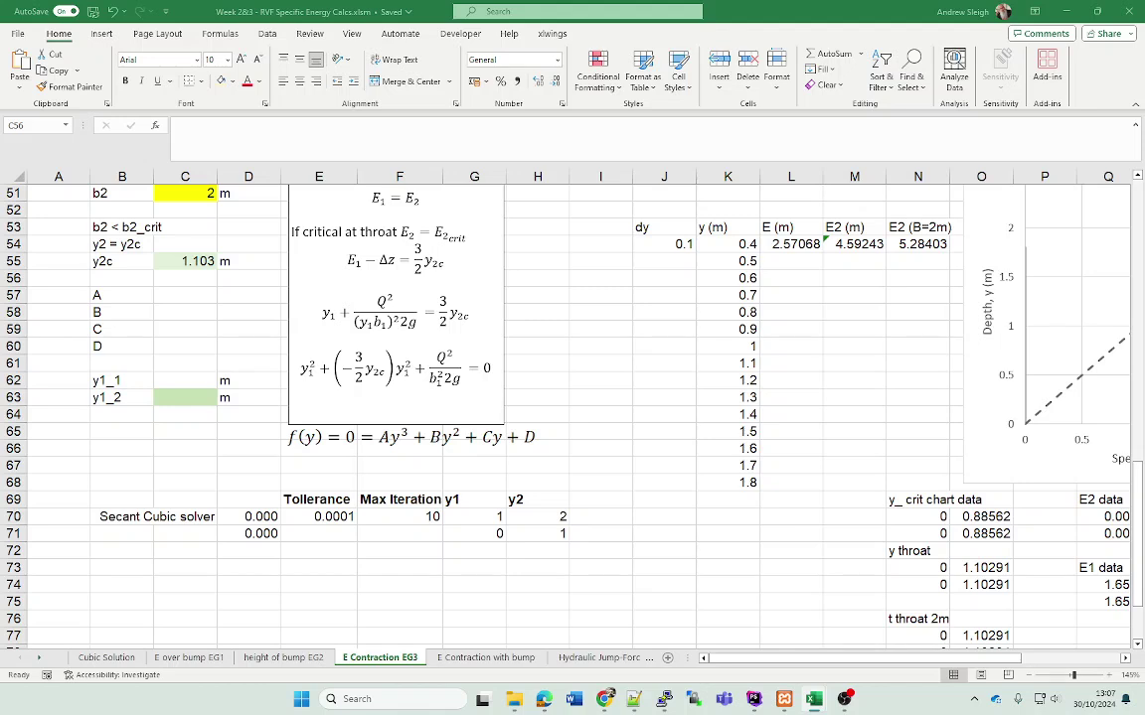
click(198, 315)
scroll(238, 373, up, 2)
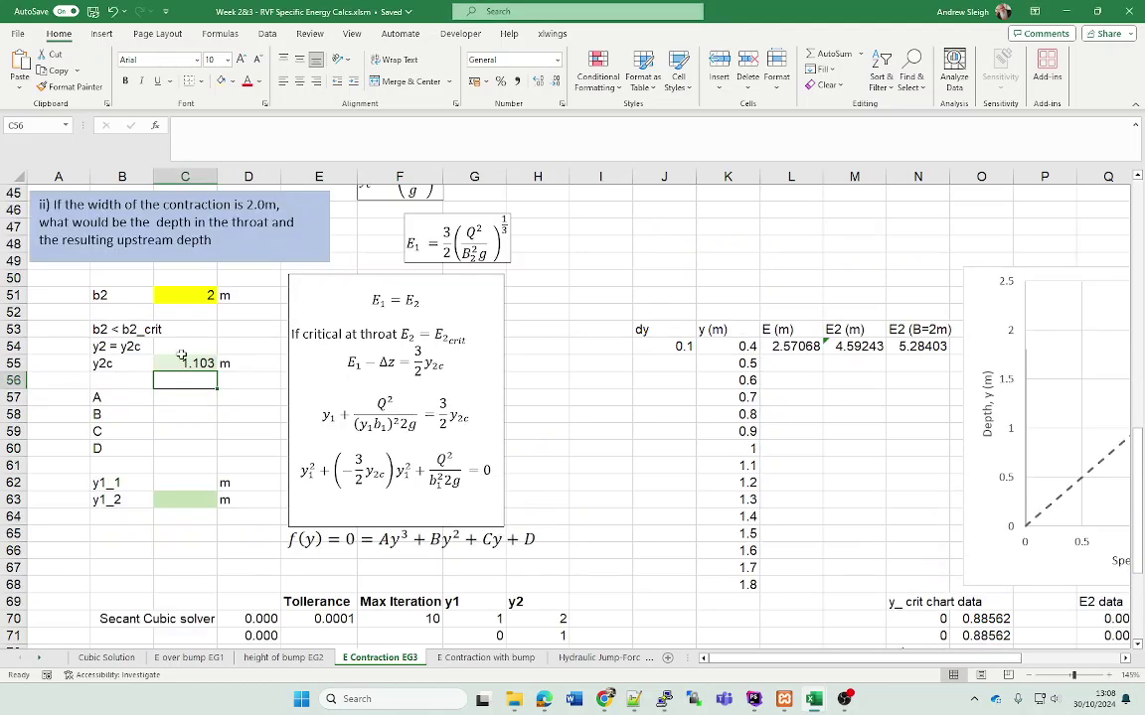
click(200, 368)
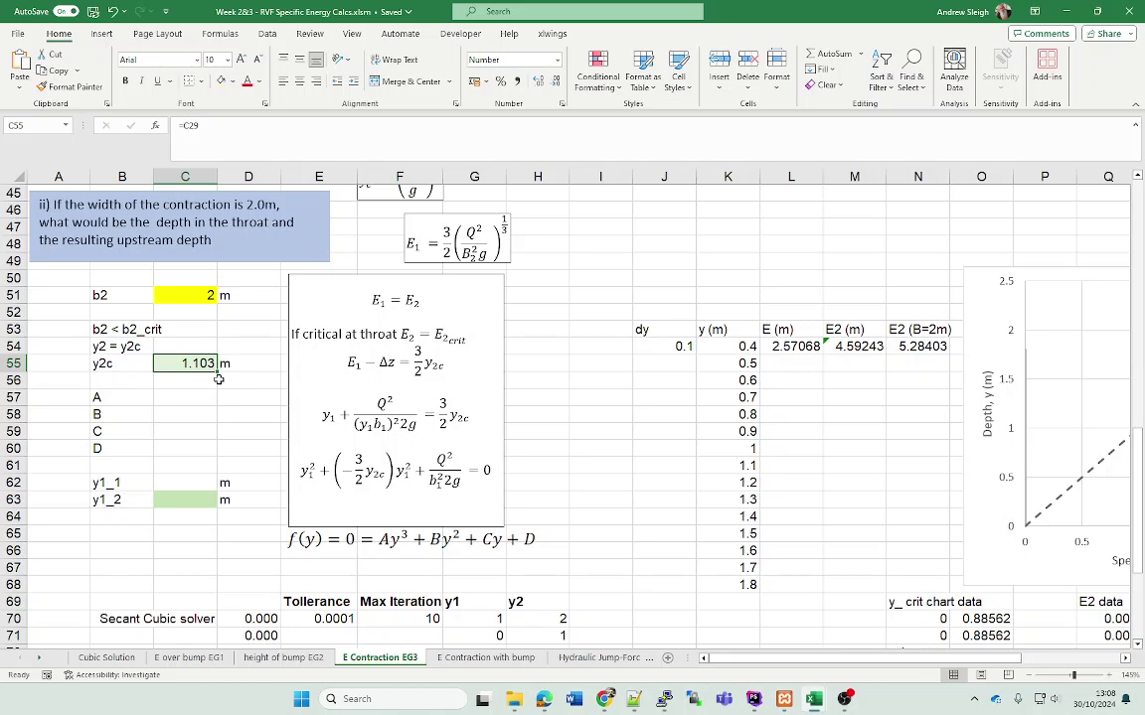
drag(219, 379, 186, 360)
scroll(185, 358, up, 2)
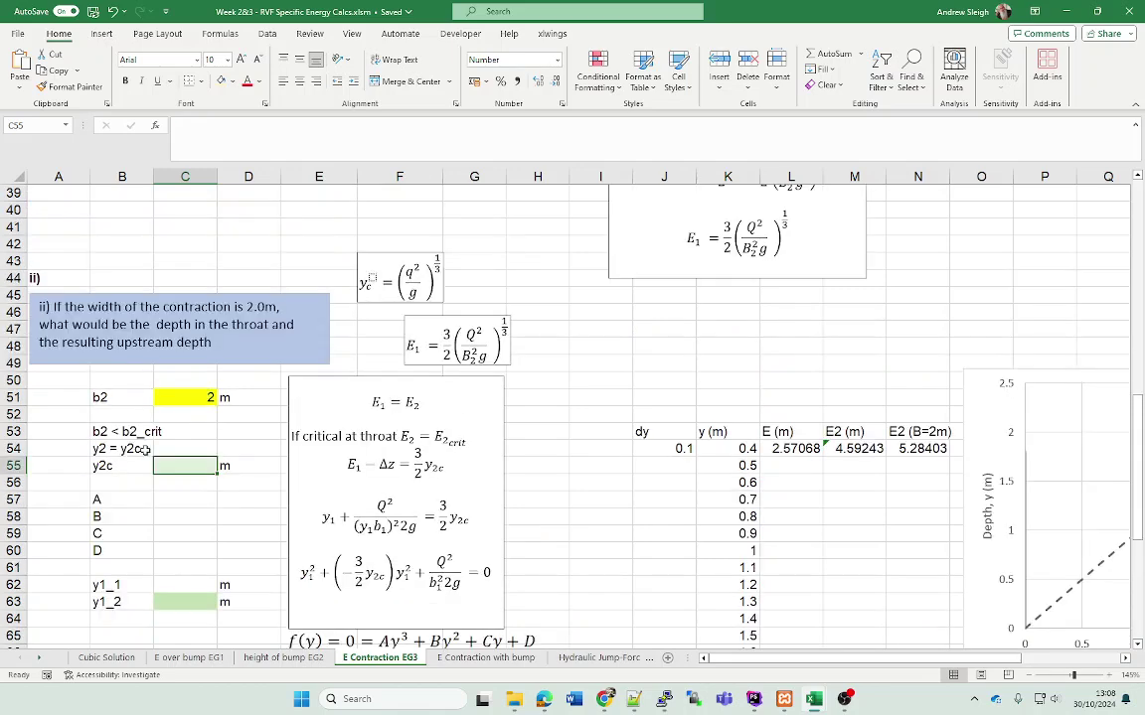
scroll(216, 408, up, 2)
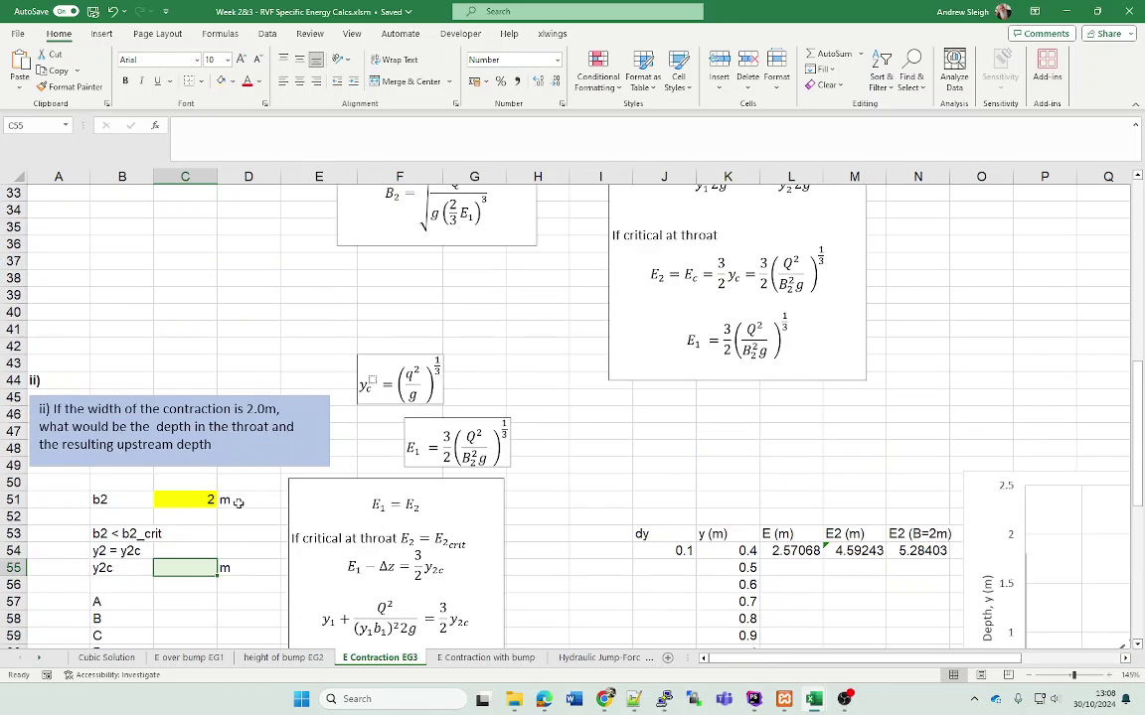
click(363, 376)
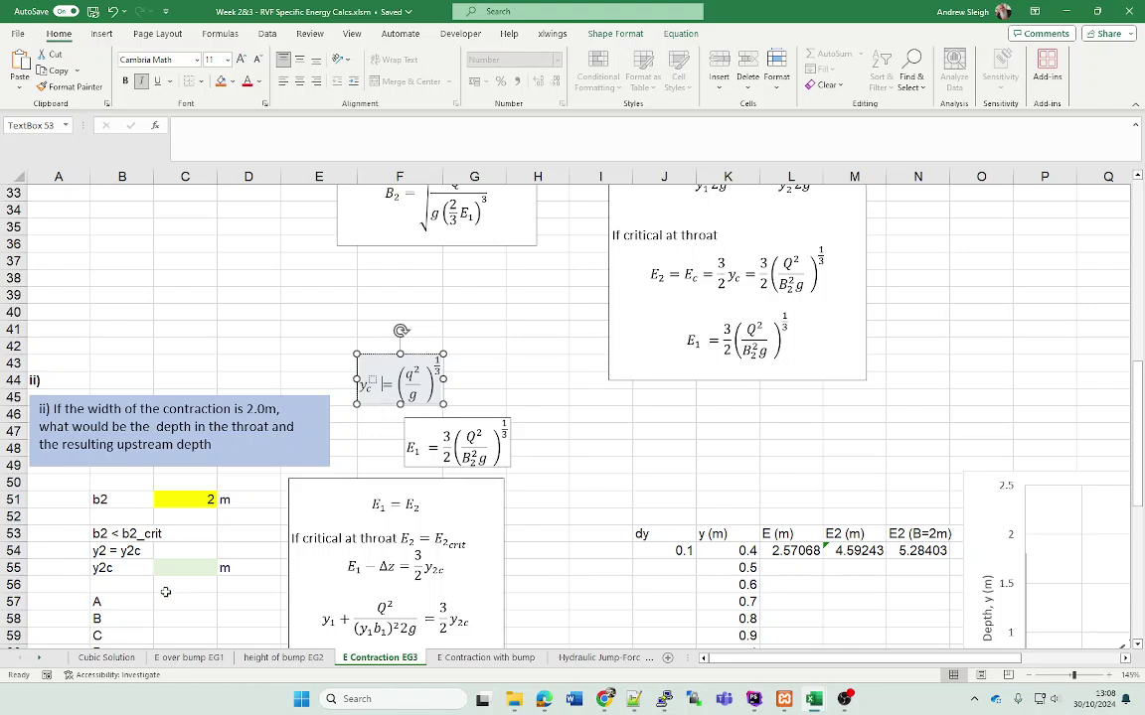
click(186, 567)
text(=)
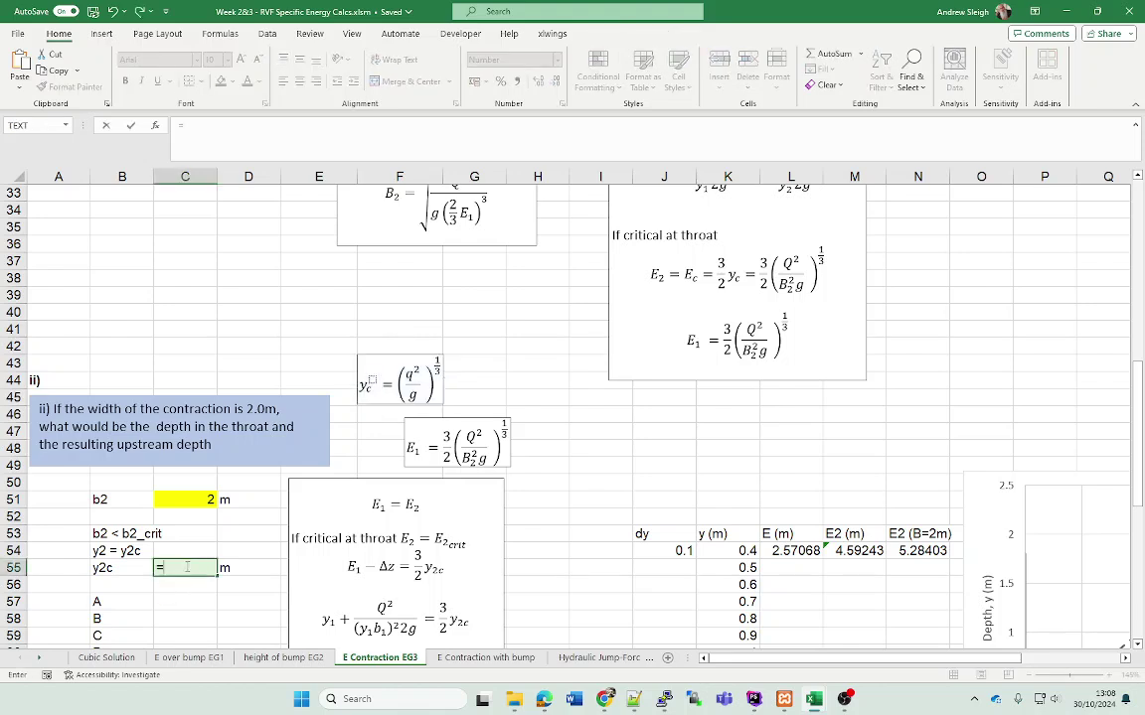
text(()
key(Escape)
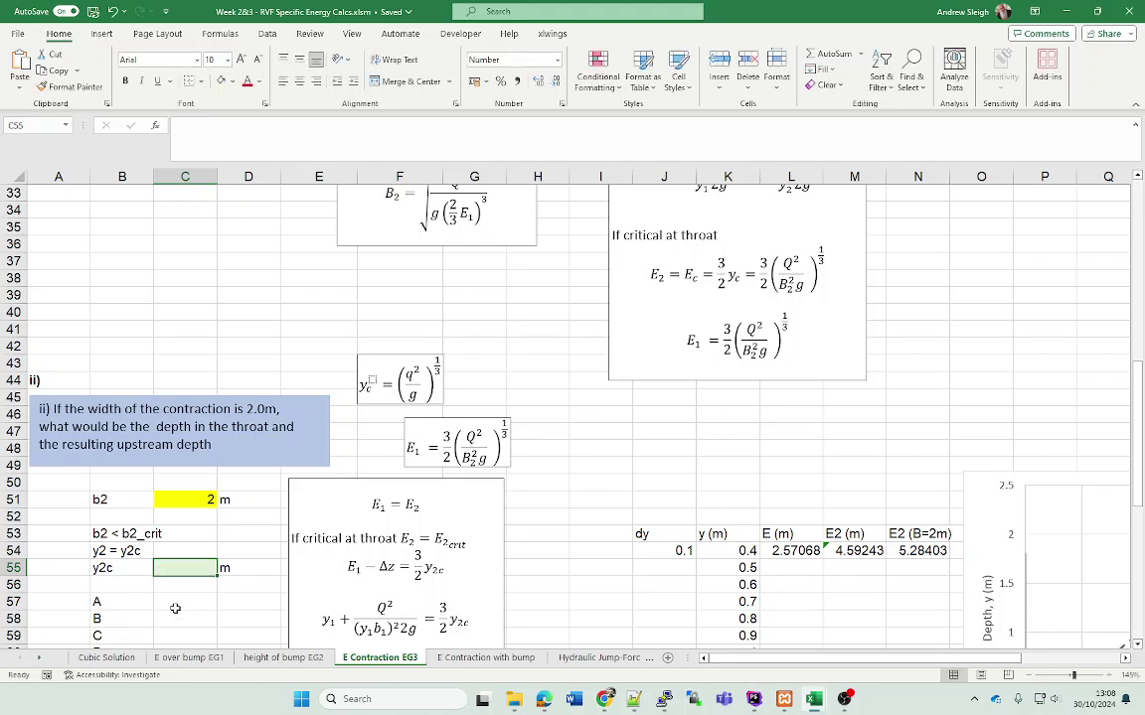
Step: Insert blank cells at B55:D55, shifting the y2c line and the cells beneath it down
drag(99, 568, 250, 566)
right_click(239, 568)
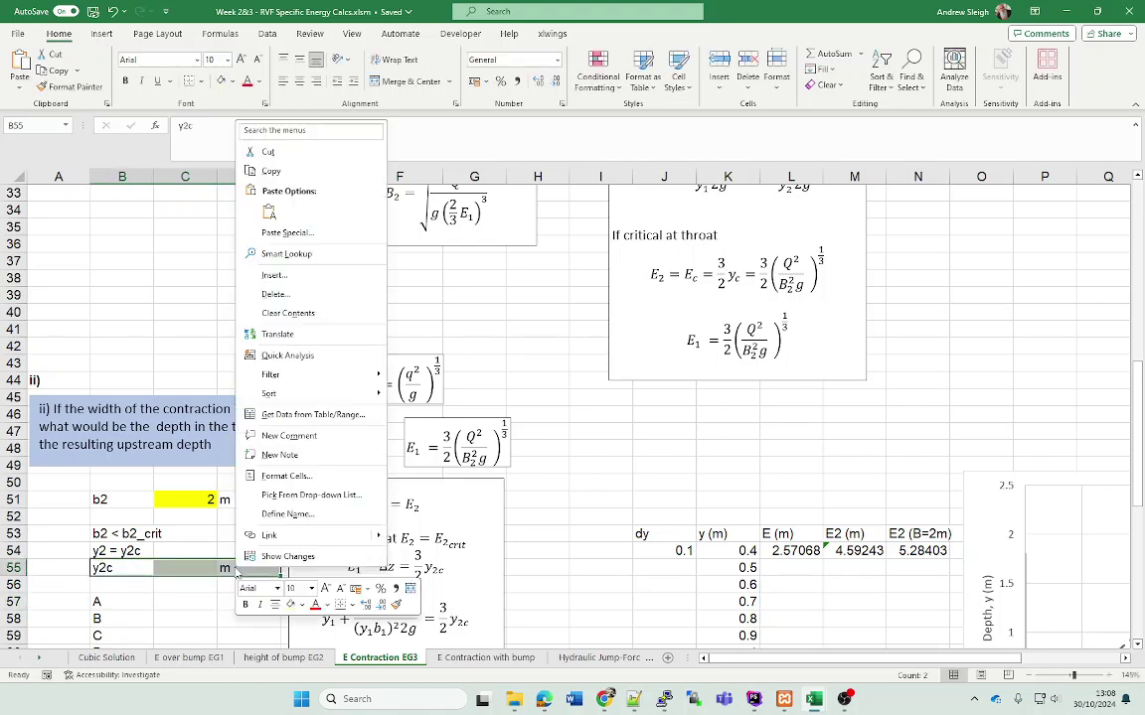
click(283, 277)
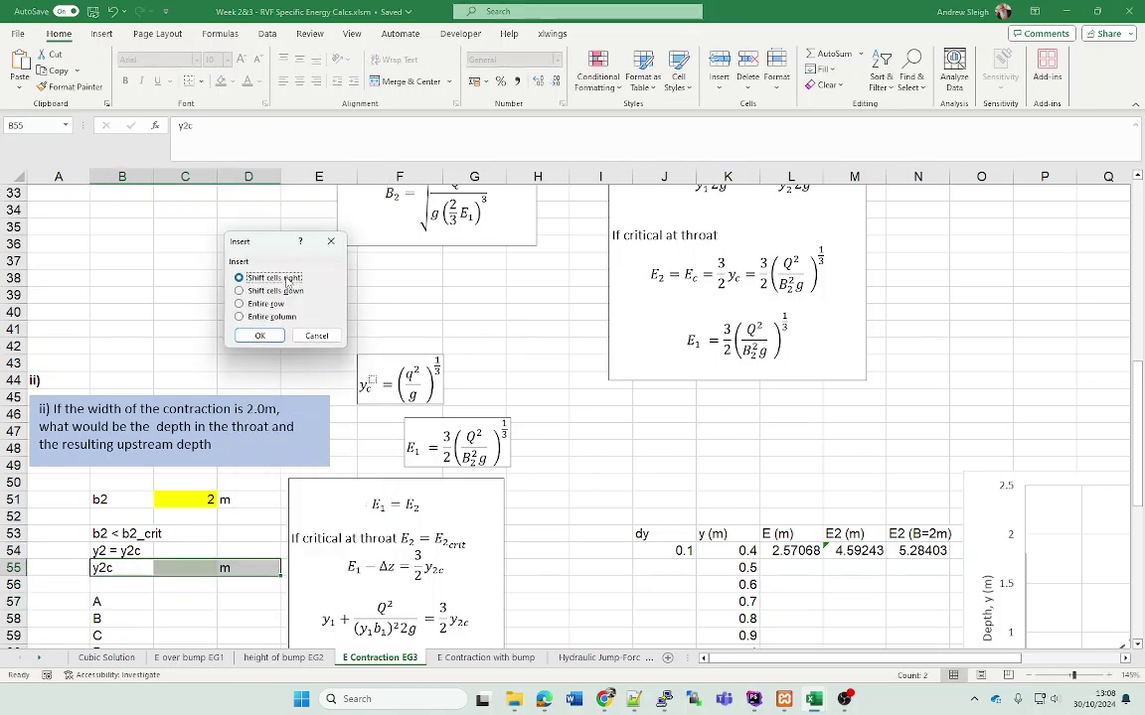
click(274, 293)
click(260, 335)
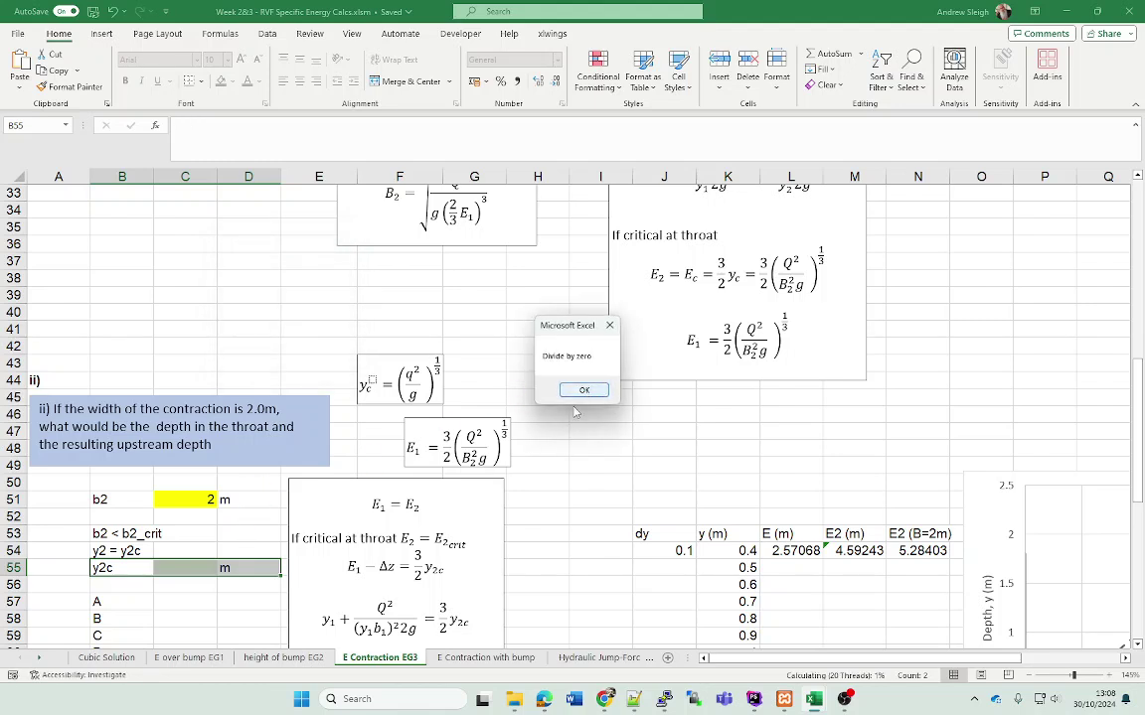
click(585, 390)
Step: Label the new line above y2c as q2 in B55
click(129, 566)
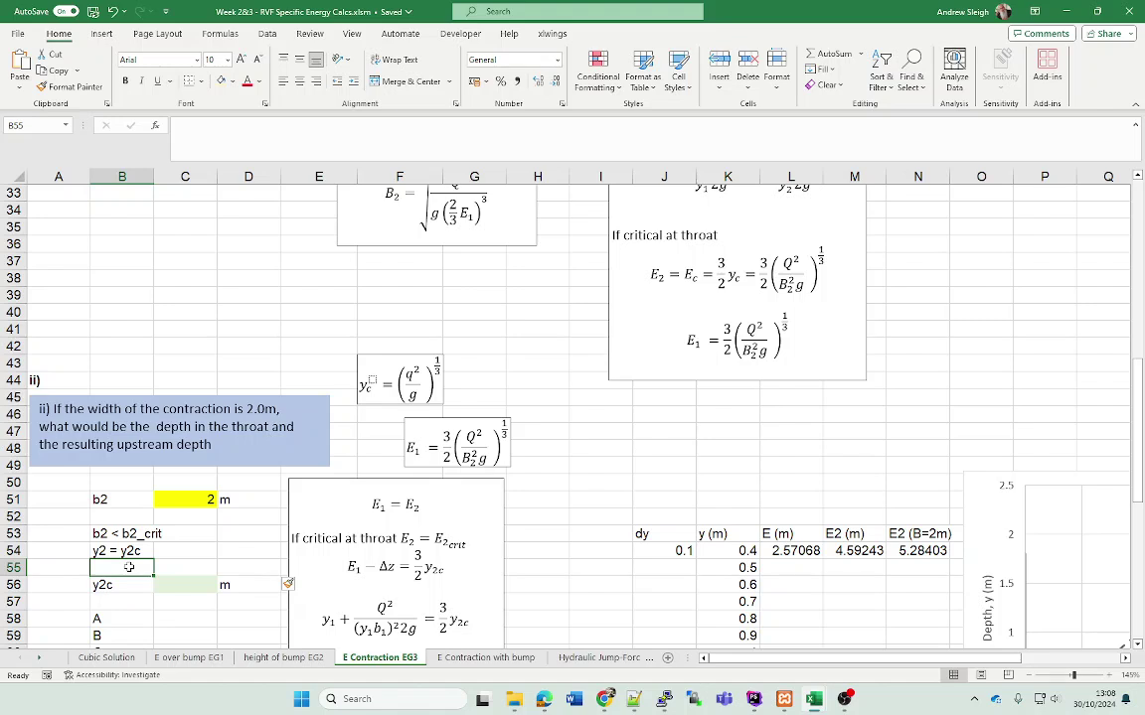
text(q)
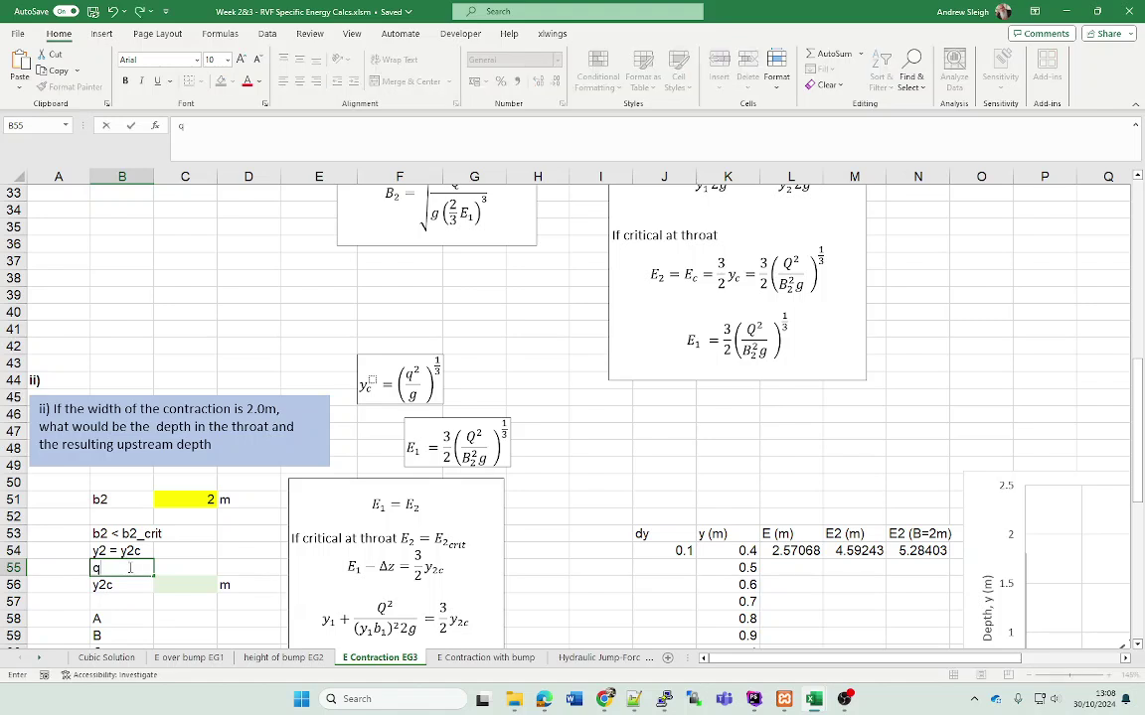
text(2)
key(Tab)
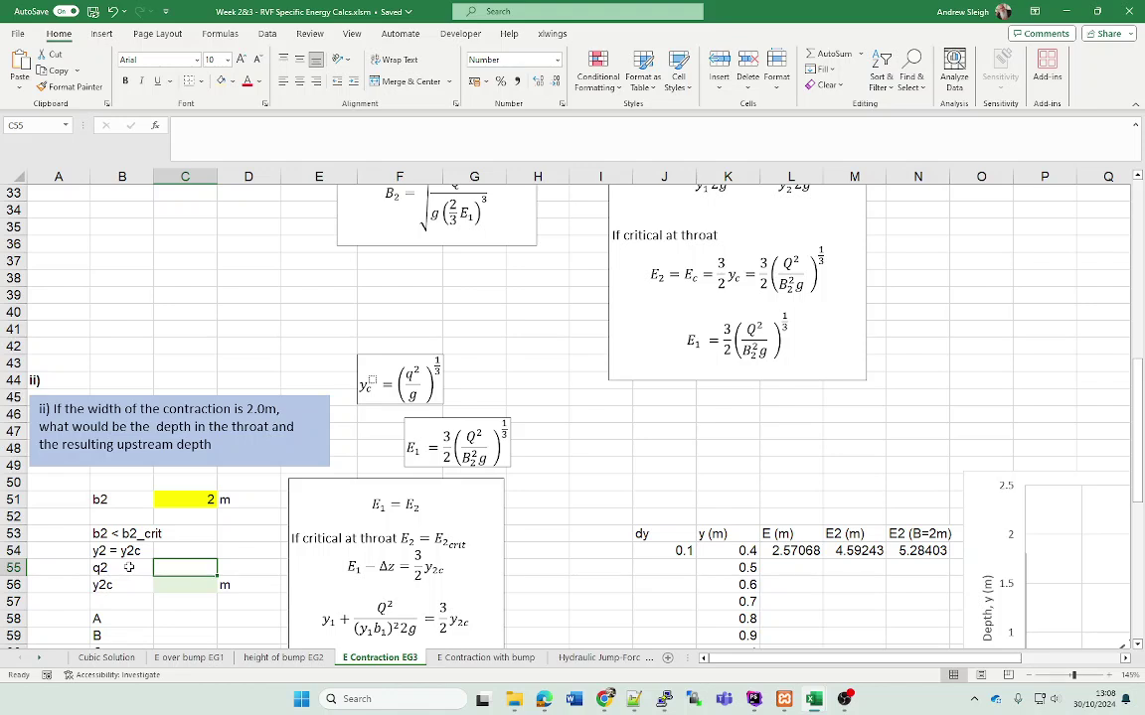
Step: Calculate q2 in C55 as the discharge Q divided by the throat width b2, with the formula =C6/C51
text(=)
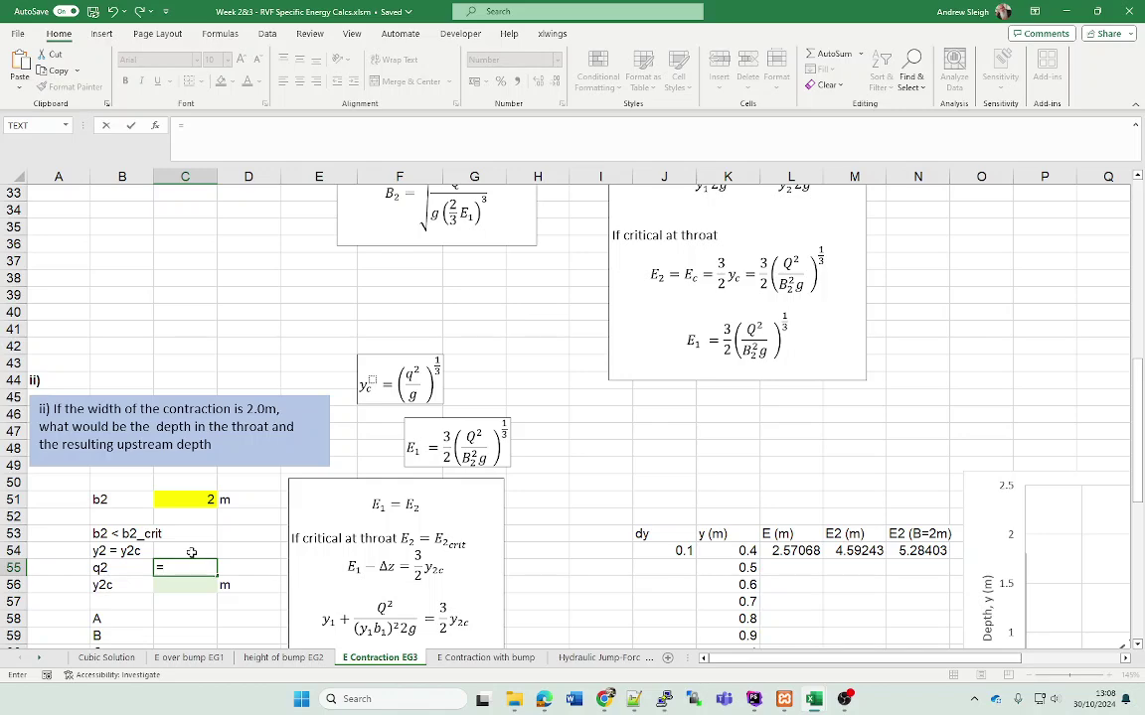
scroll(171, 499, up, 9)
scroll(169, 360, up, 2)
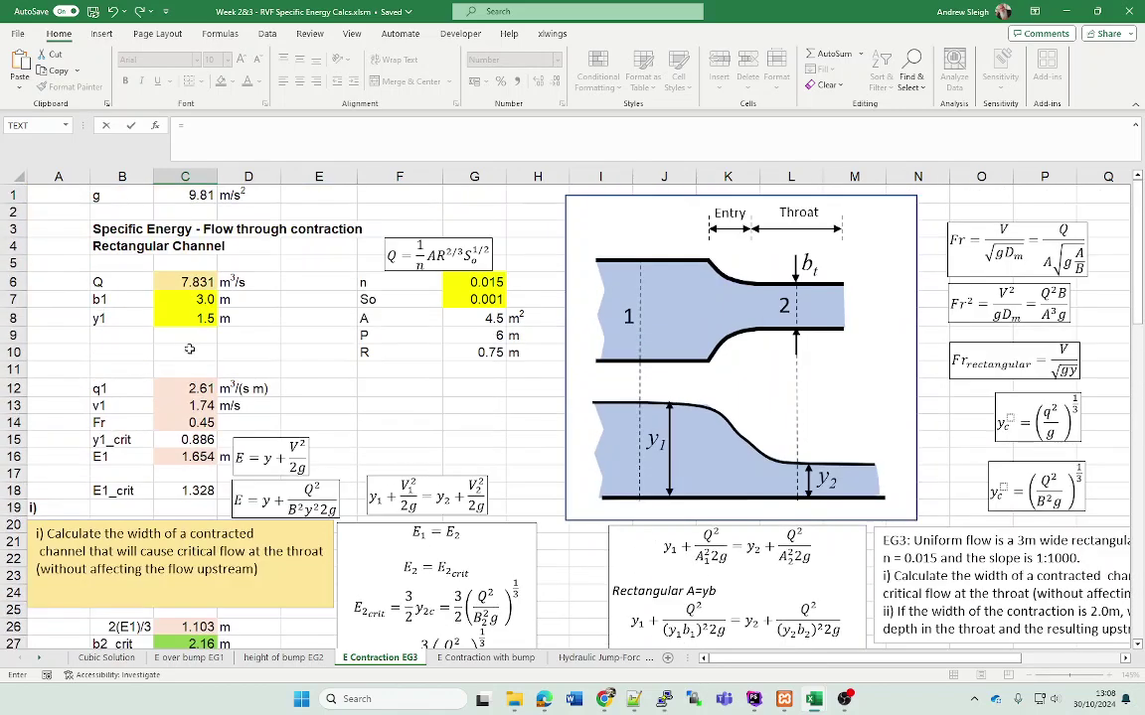
click(186, 283)
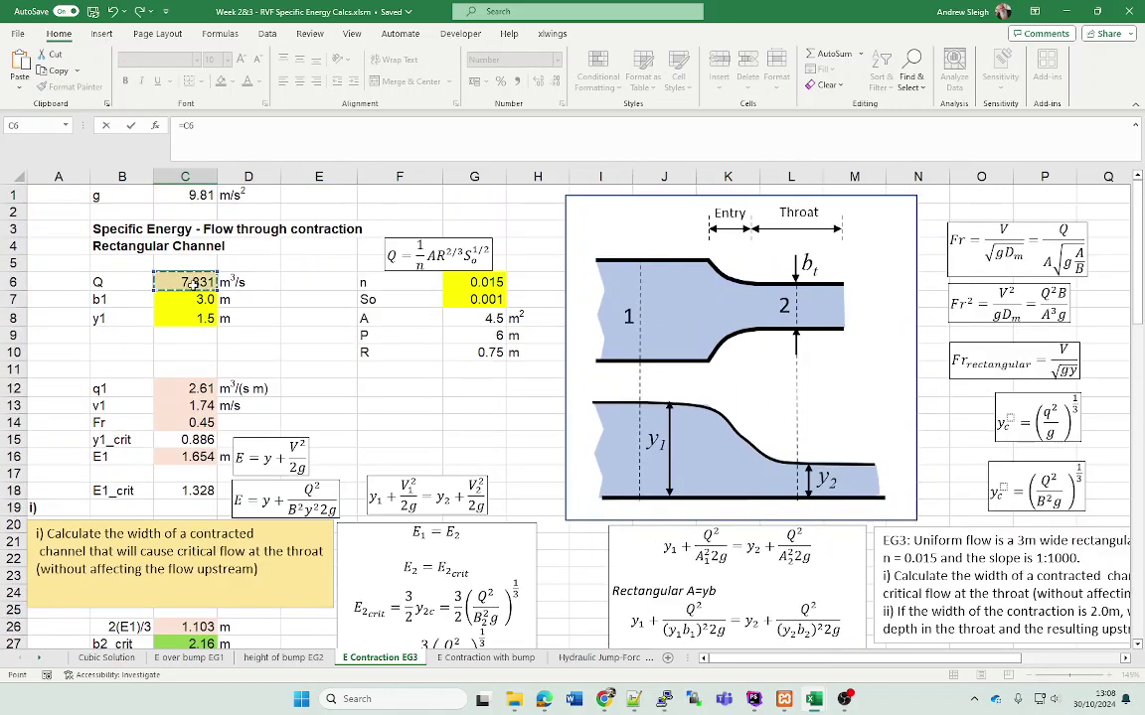
key(Return)
click(196, 616)
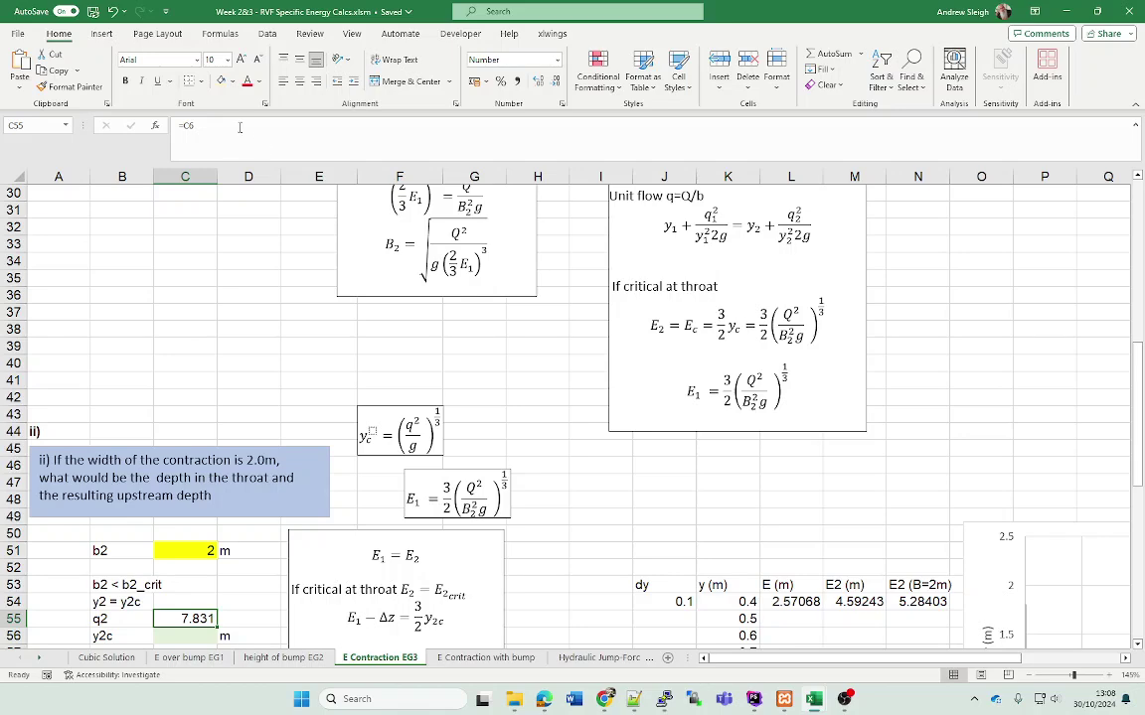
click(240, 127)
text(/)
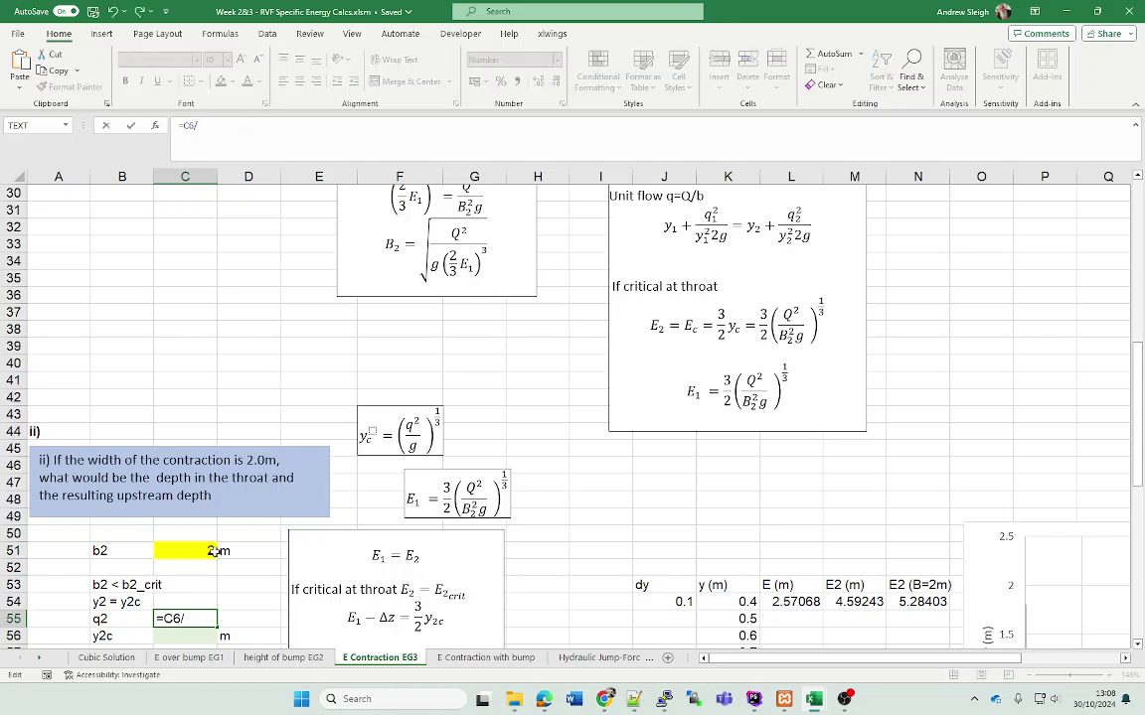
click(206, 550)
key(Return)
key(Up)
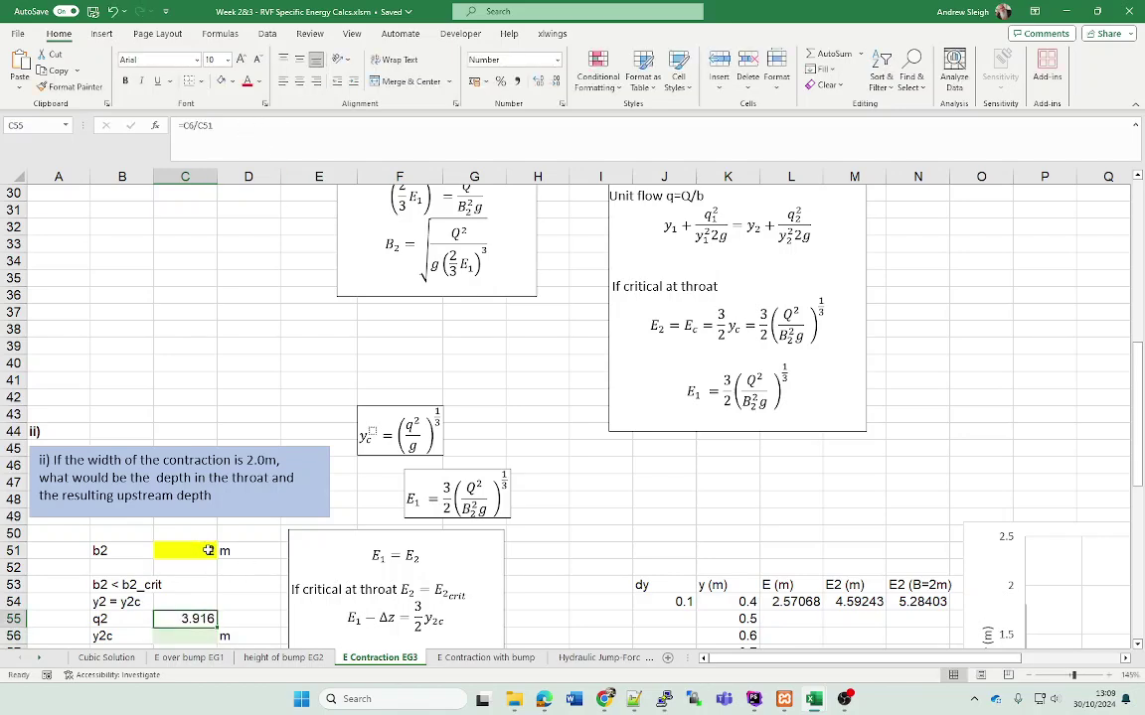
Step: Try to copy the q1 unit m3/(s m) from D12 into D55 beside the q2 value
key(Right)
scroll(228, 486, up, 5)
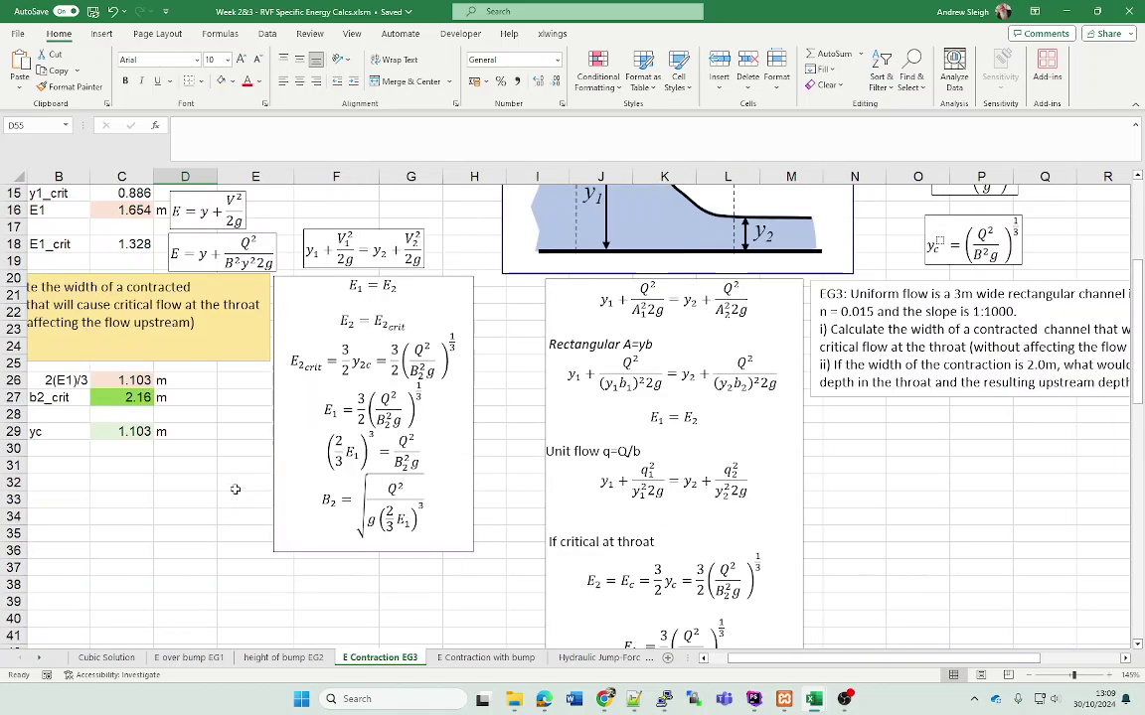
scroll(255, 431, left, 1)
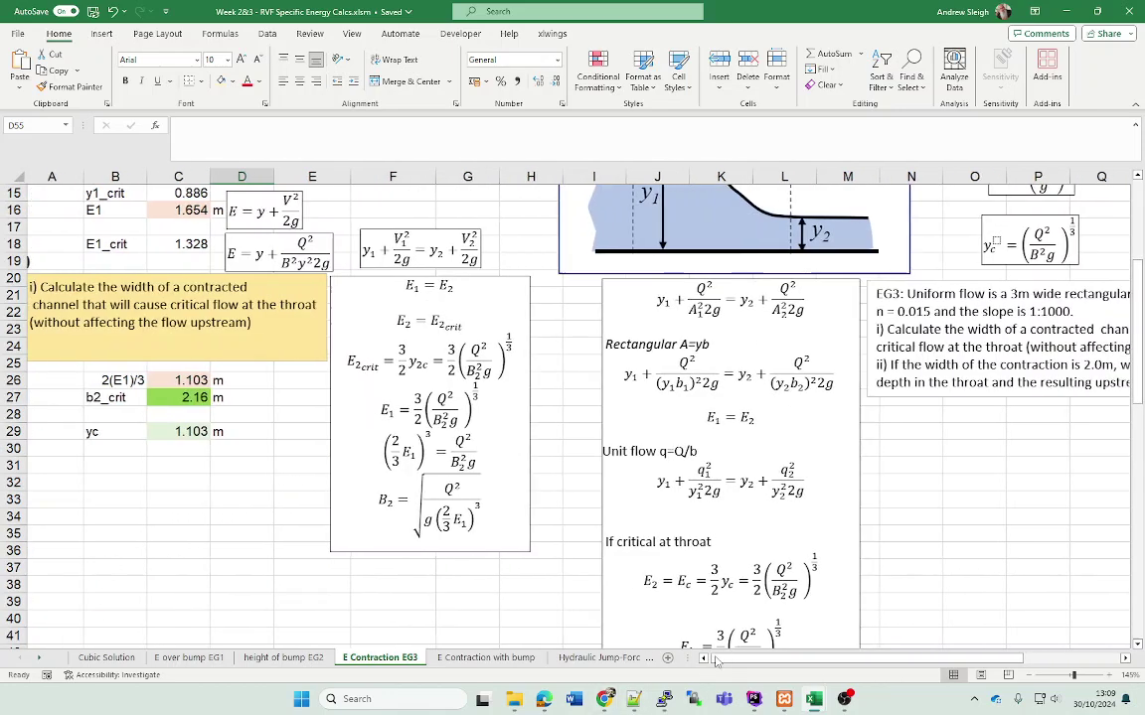
scroll(255, 431, up, 1)
scroll(255, 432, up, 4)
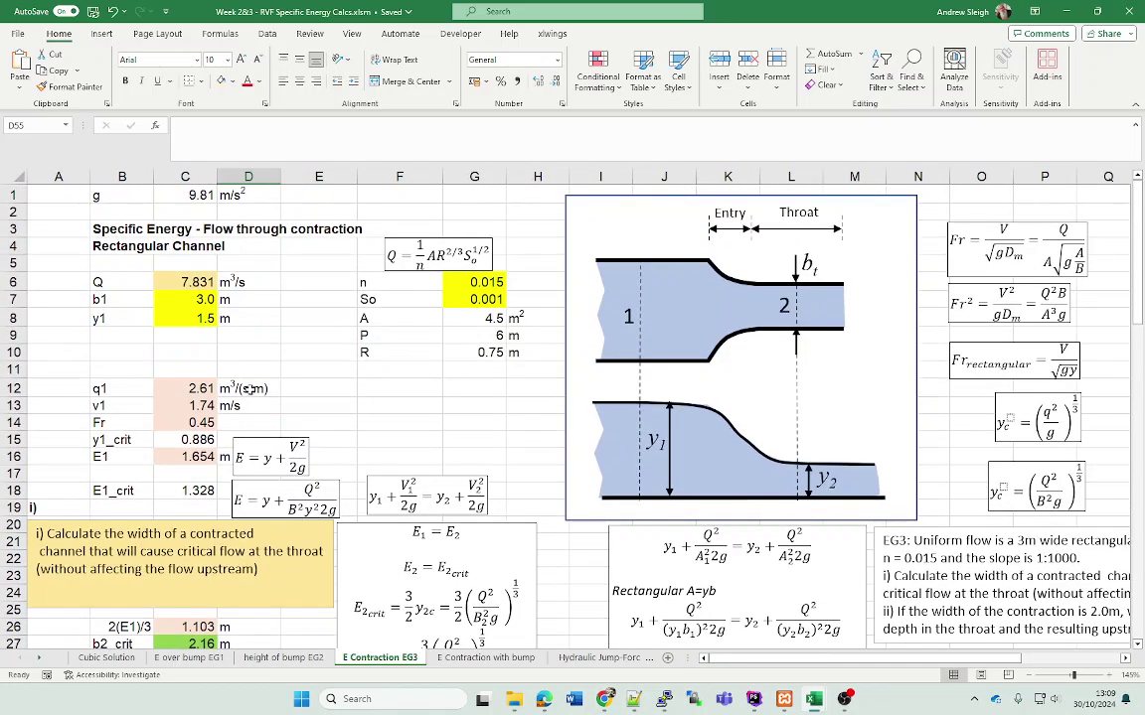
click(253, 389)
key(ctrl+c)
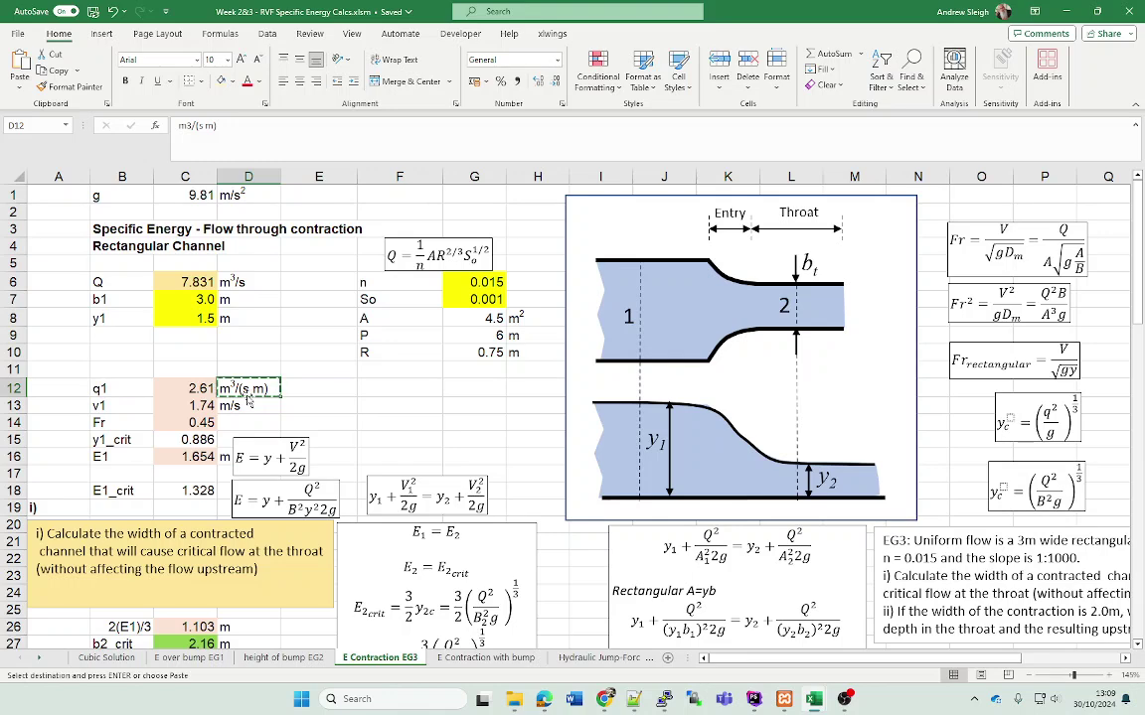
scroll(226, 487, down, 12)
scroll(230, 517, down, 2)
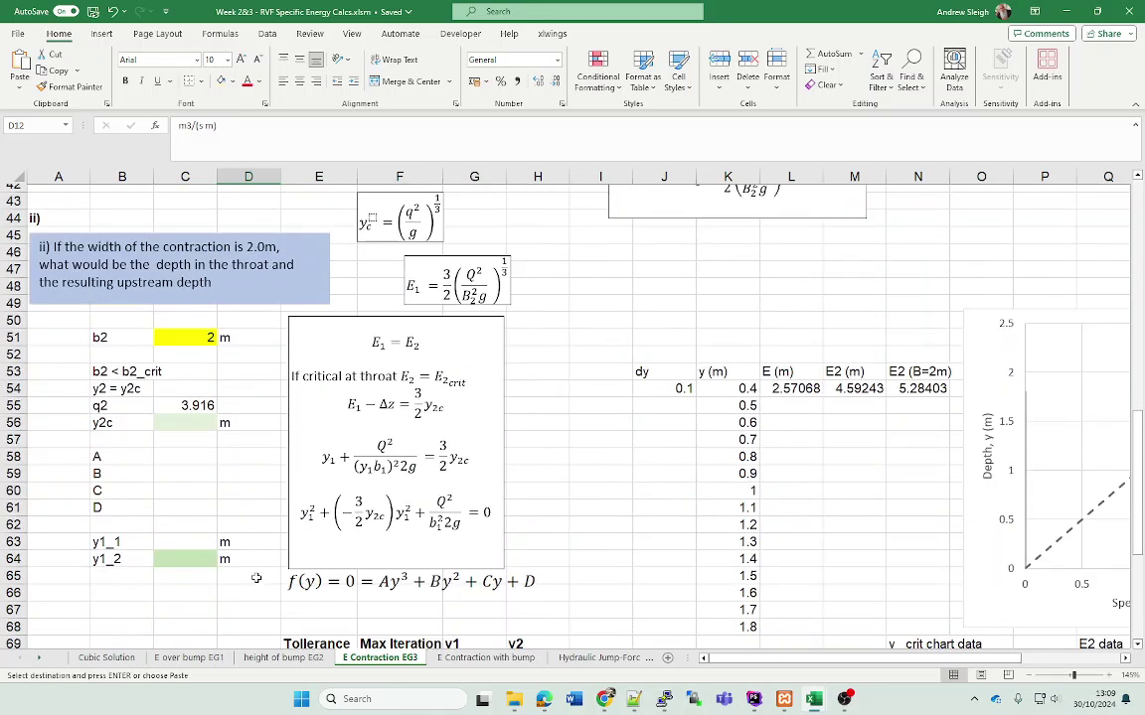
click(245, 408)
text(v)
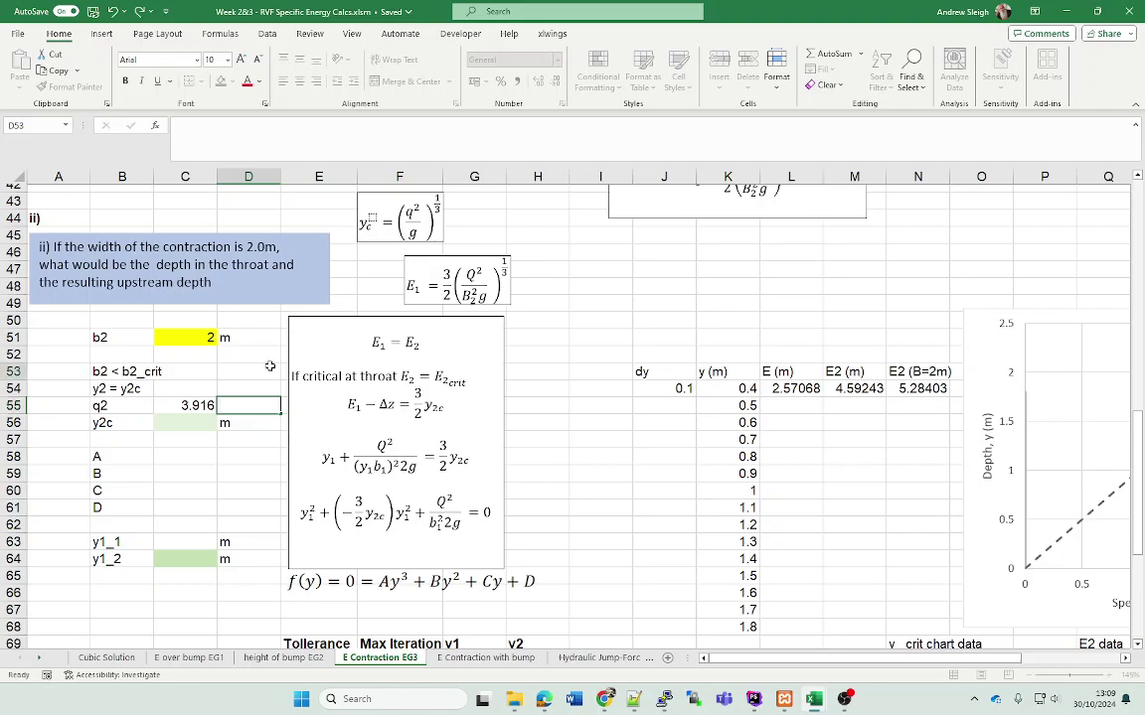
key(Escape)
Step: Copy the q1 unit m3/(s m) from D12 into D55 as the unit of q2
scroll(250, 409, up, 12)
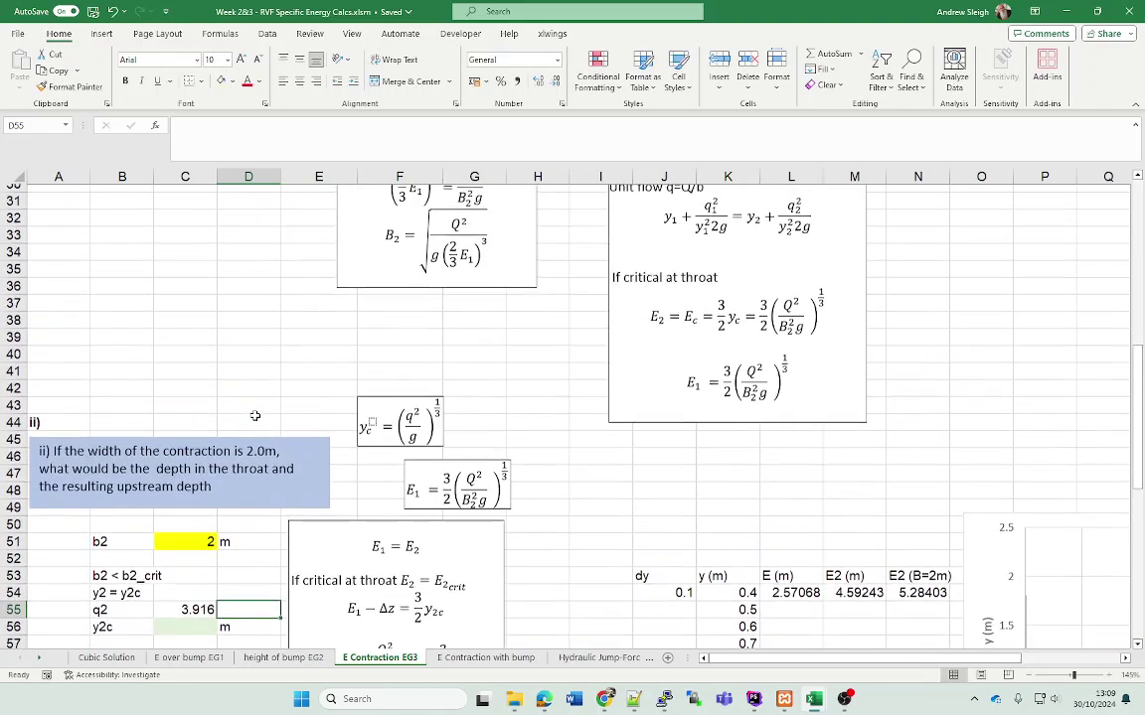
scroll(264, 407, up, 1)
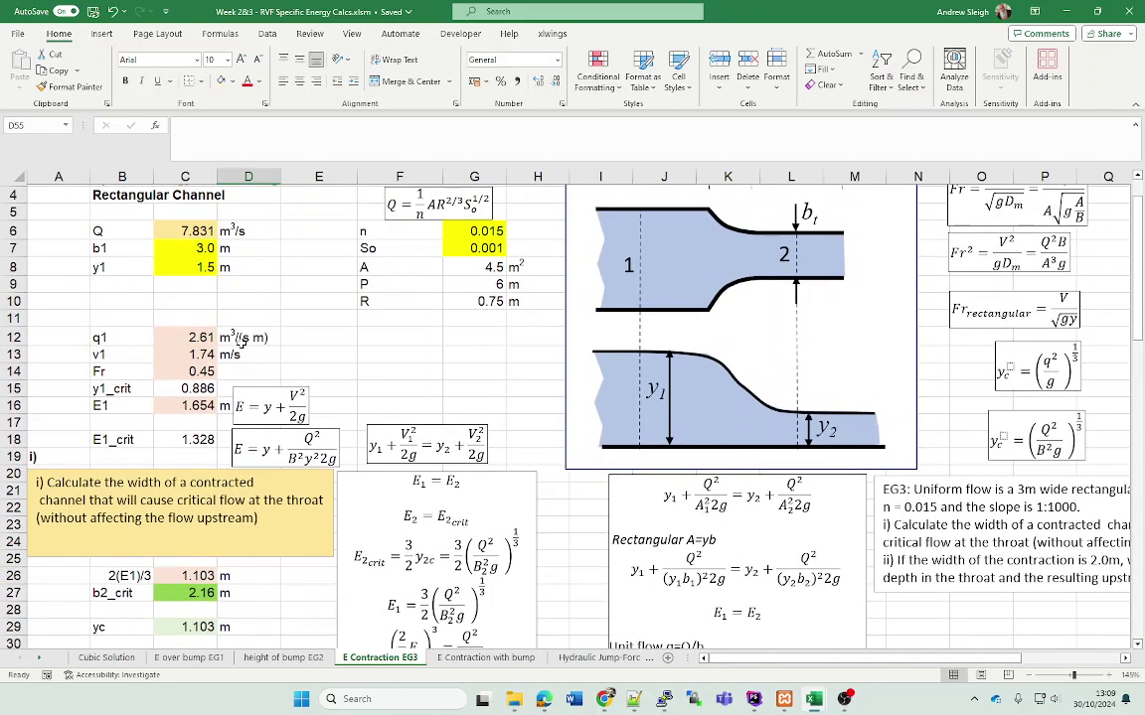
click(244, 338)
key(ctrl+c)
scroll(243, 433, down, 11)
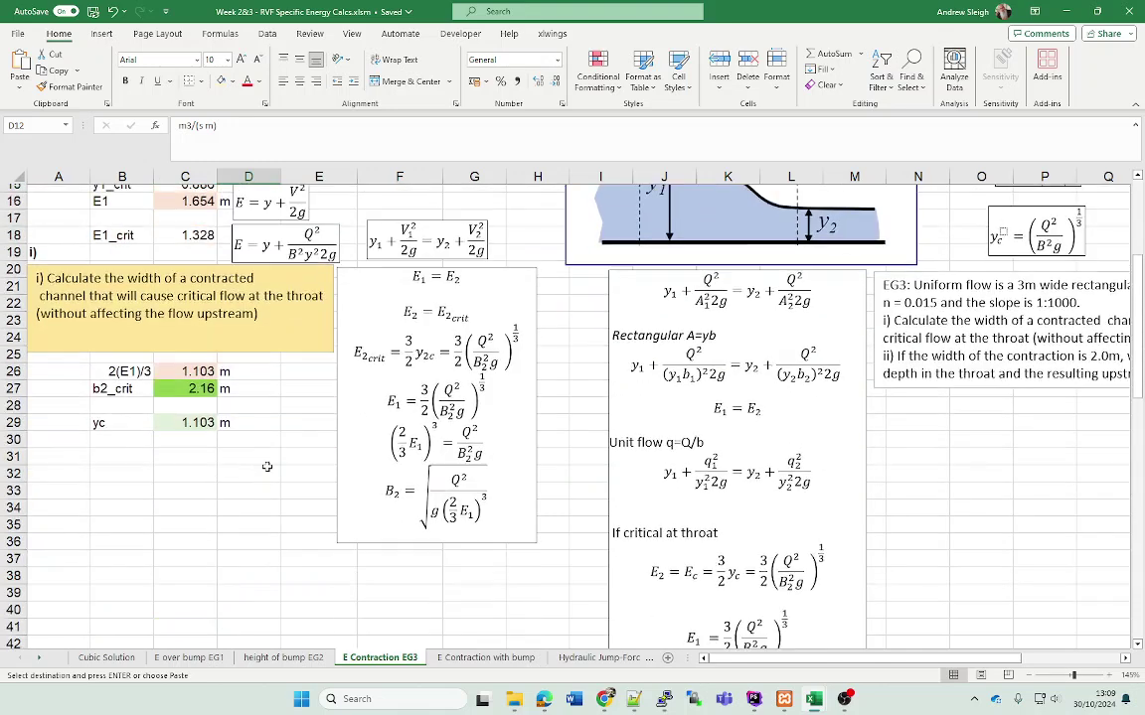
click(248, 507)
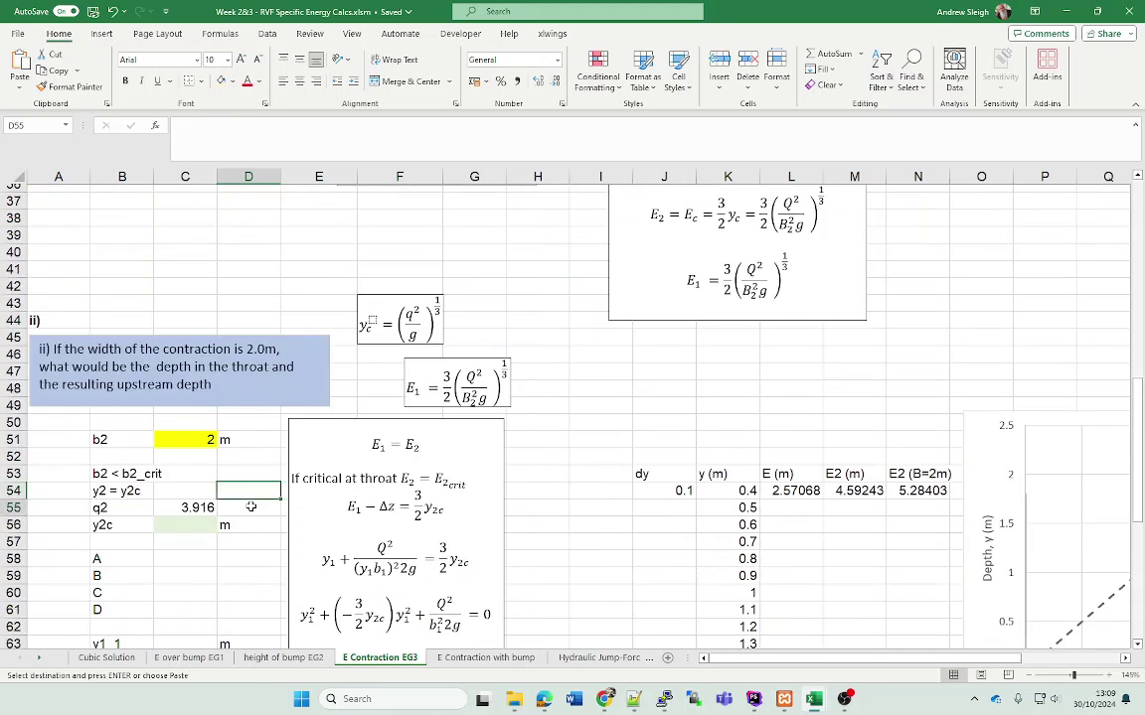
key(ctrl+v)
click(262, 544)
Step: Calculate the critical throat depth y2c in C56 from q2 and g, with the formula =(C55^2/C1)^(1/3)
click(203, 528)
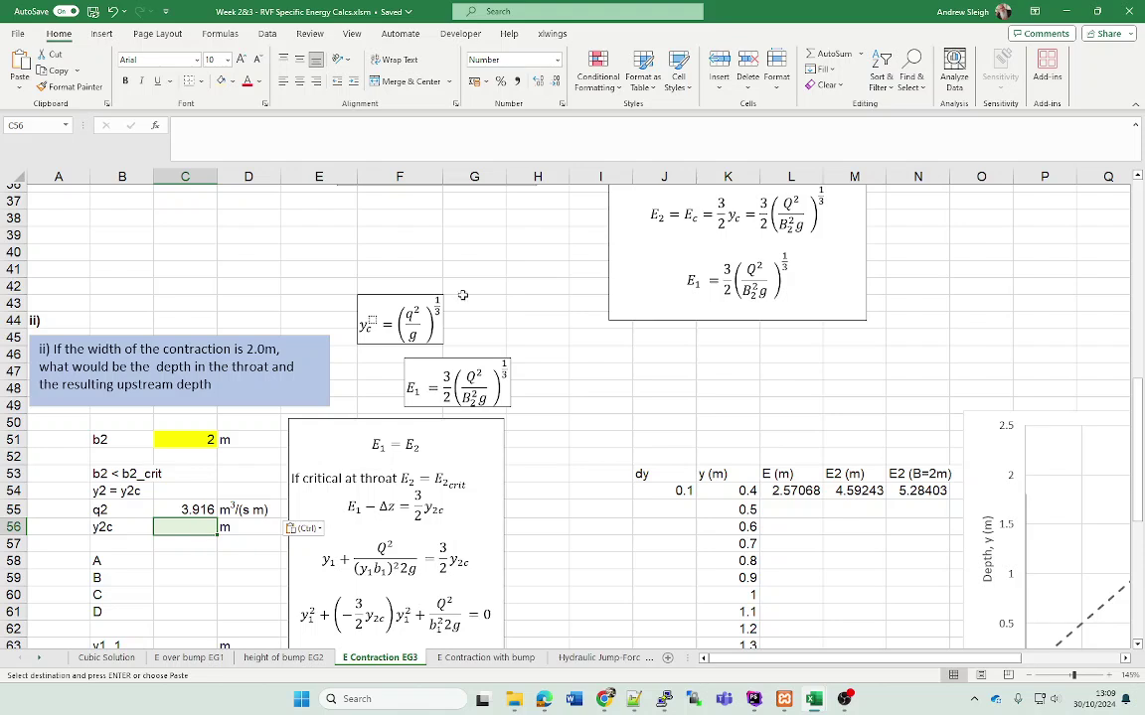
click(397, 342)
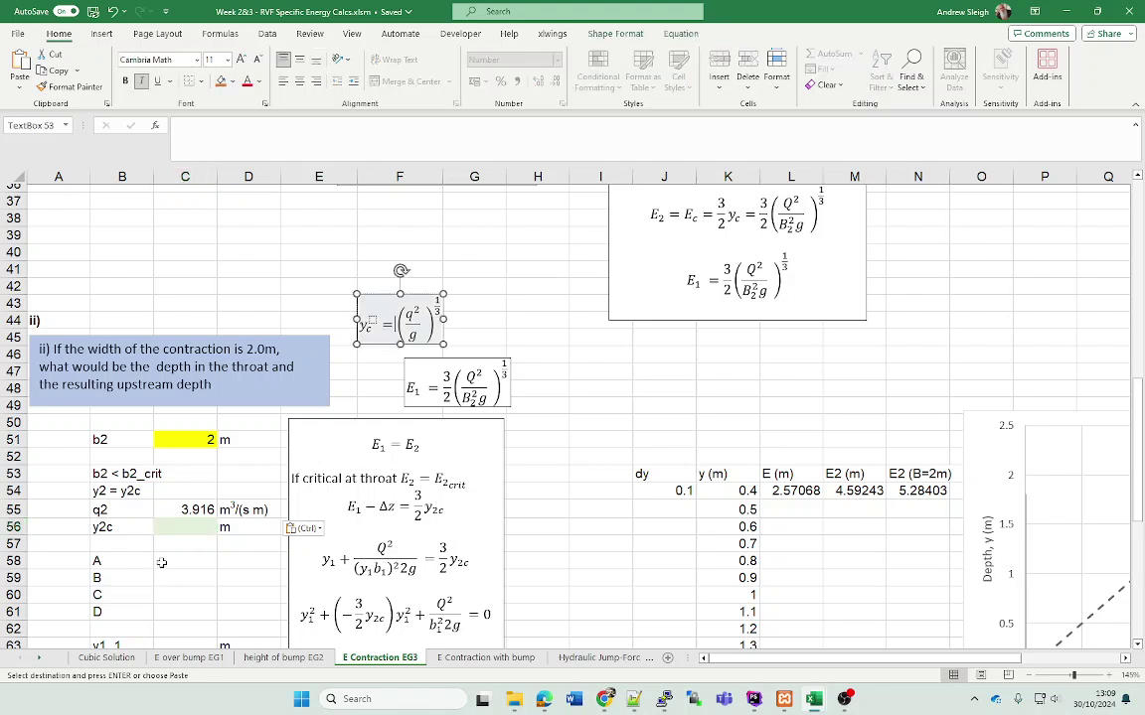
click(191, 527)
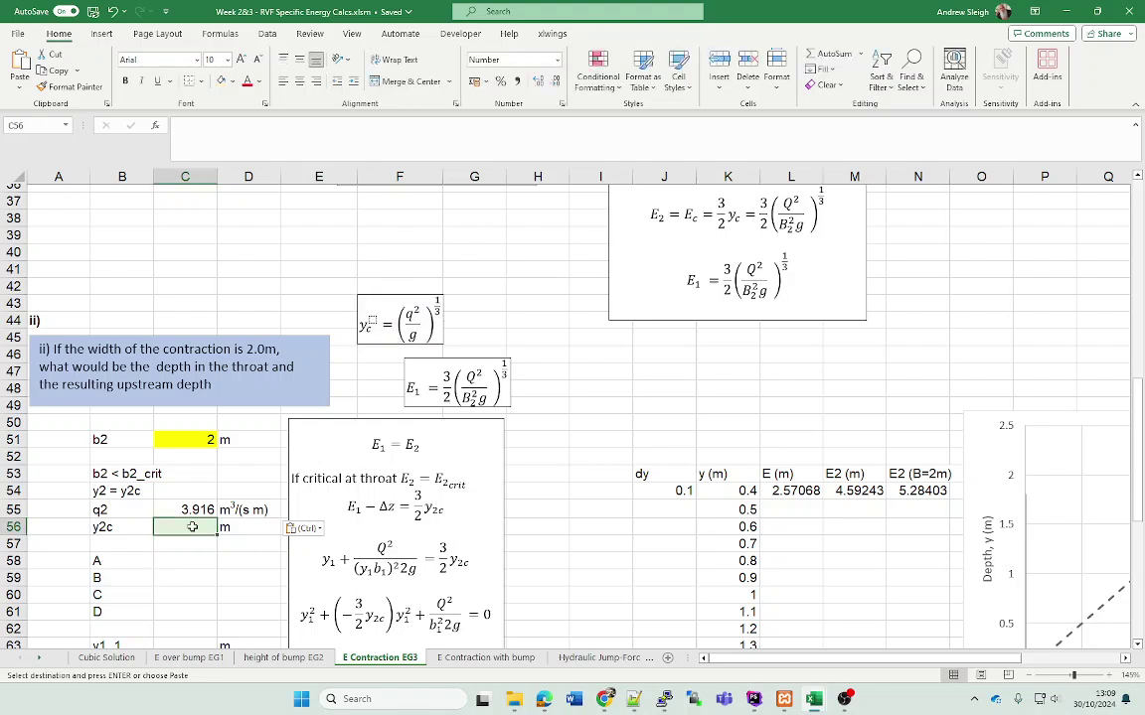
text(=)
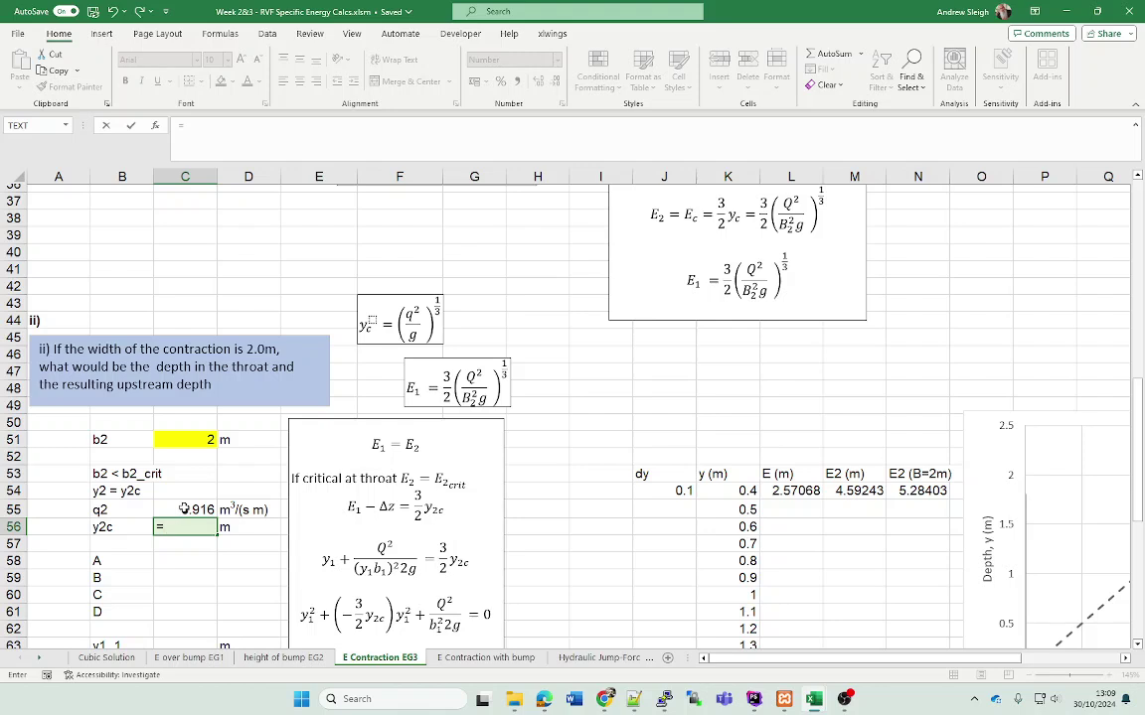
text(()
click(184, 509)
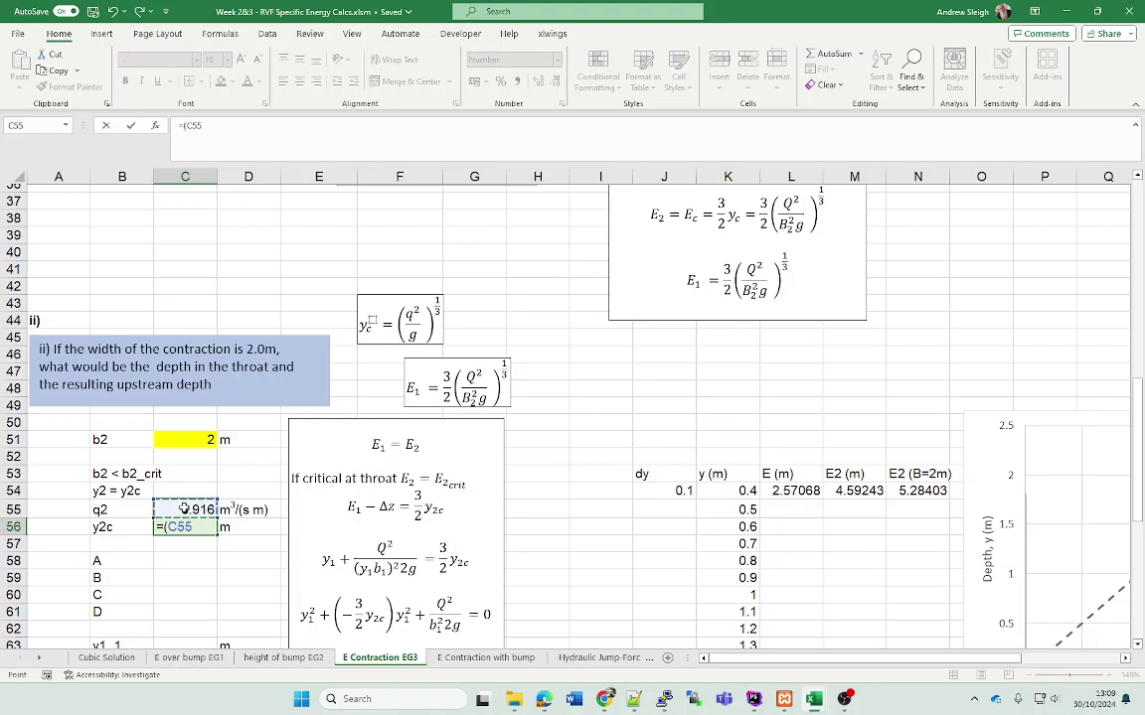
text(^2/)
scroll(185, 497, up, 12)
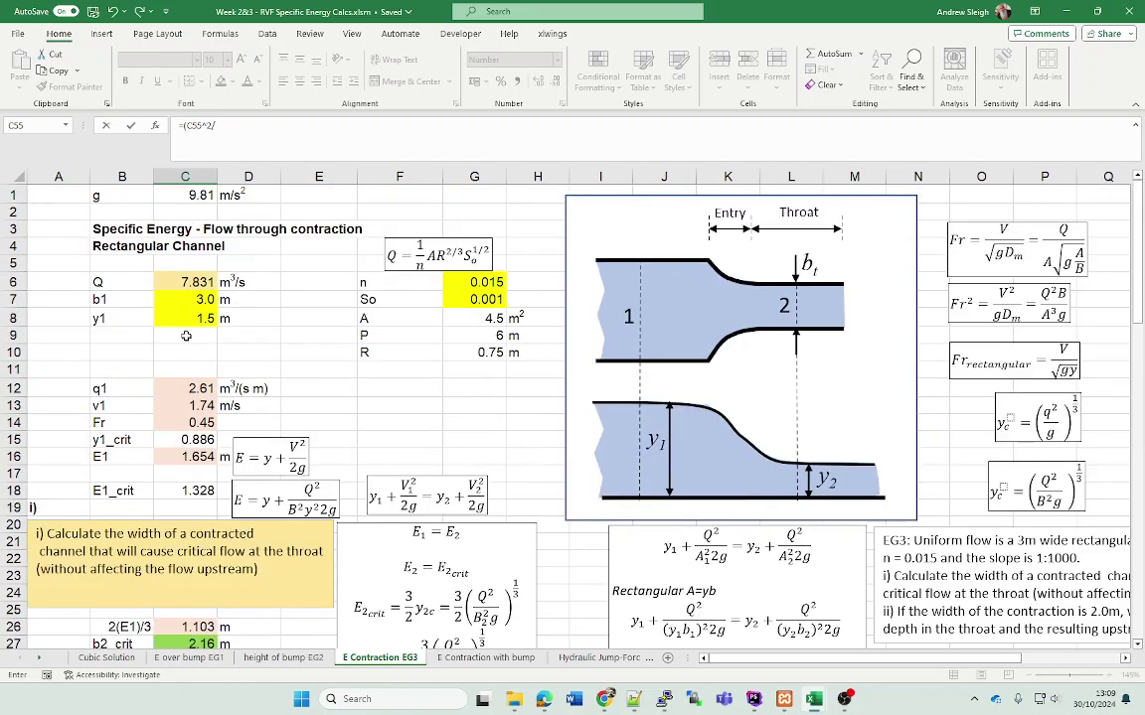
click(192, 196)
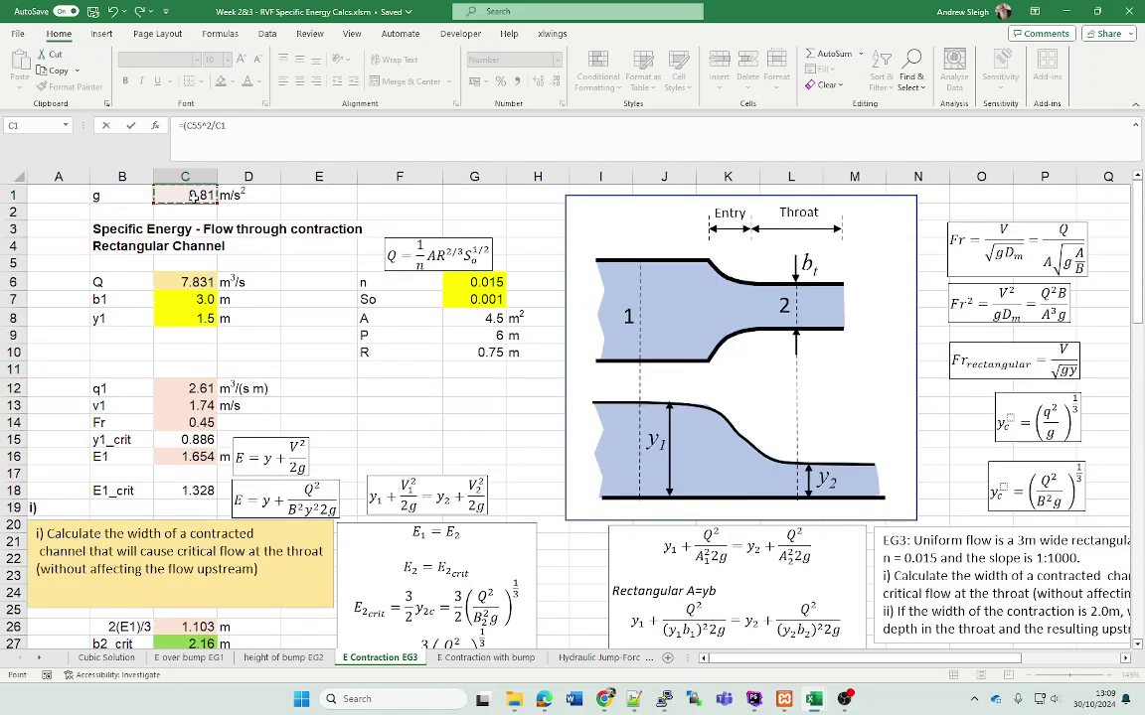
text()^(1/3)
key(Return)
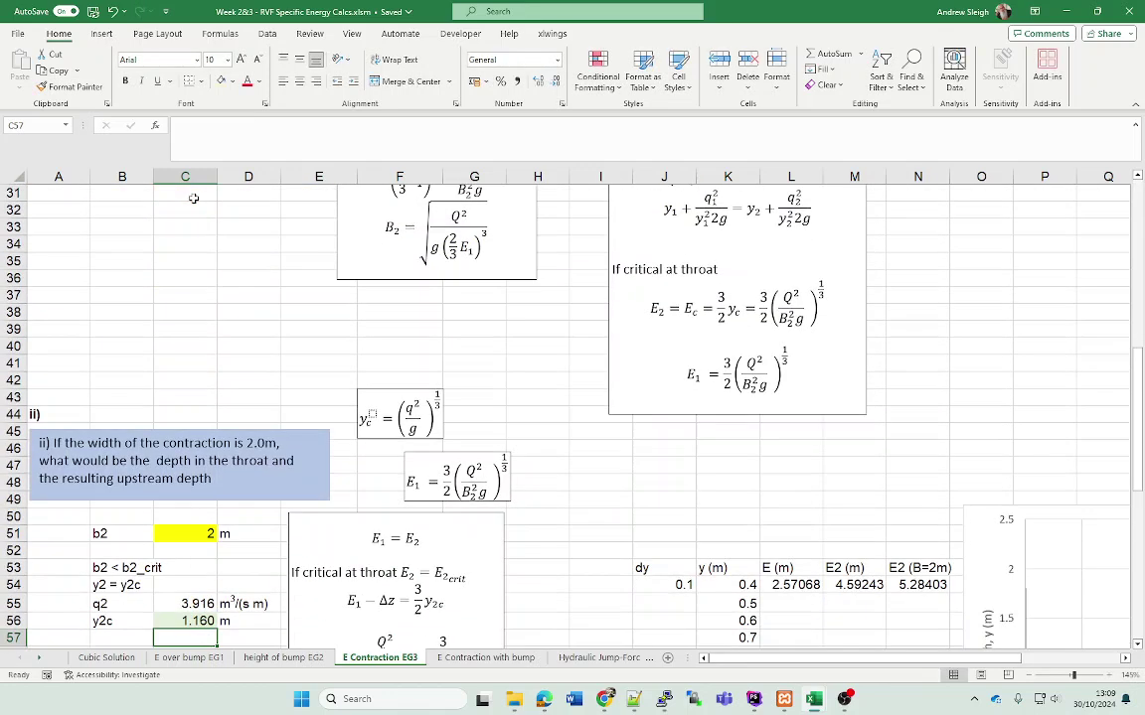
click(193, 618)
scroll(242, 406, down, 4)
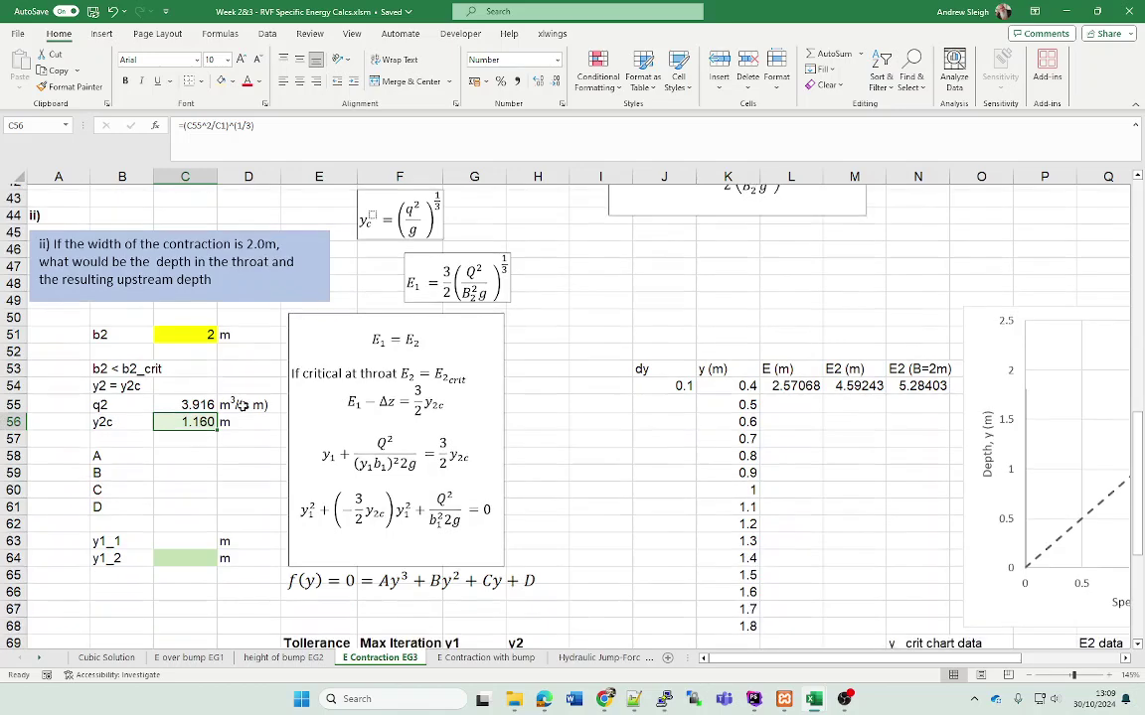
Step: Examine the energy derivation beside the part ii values, from E1 = E2 through the critical throat condition to the equation for y1
scroll(243, 405, down, 1)
click(174, 398)
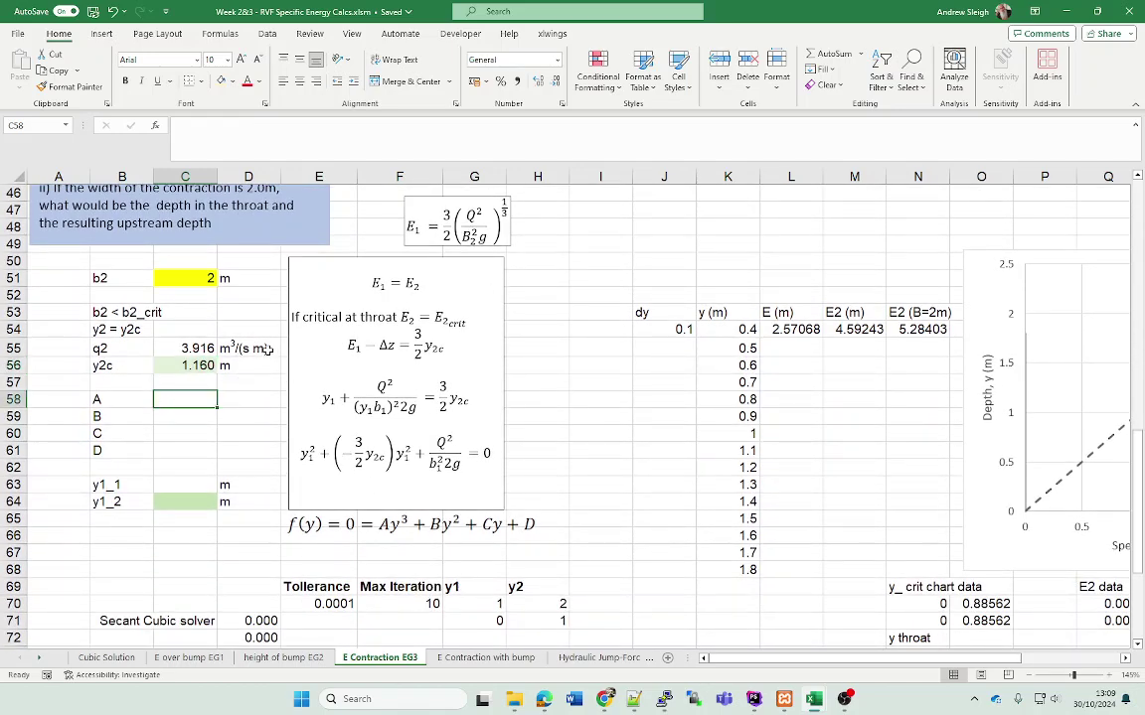
scroll(237, 422, up, 2)
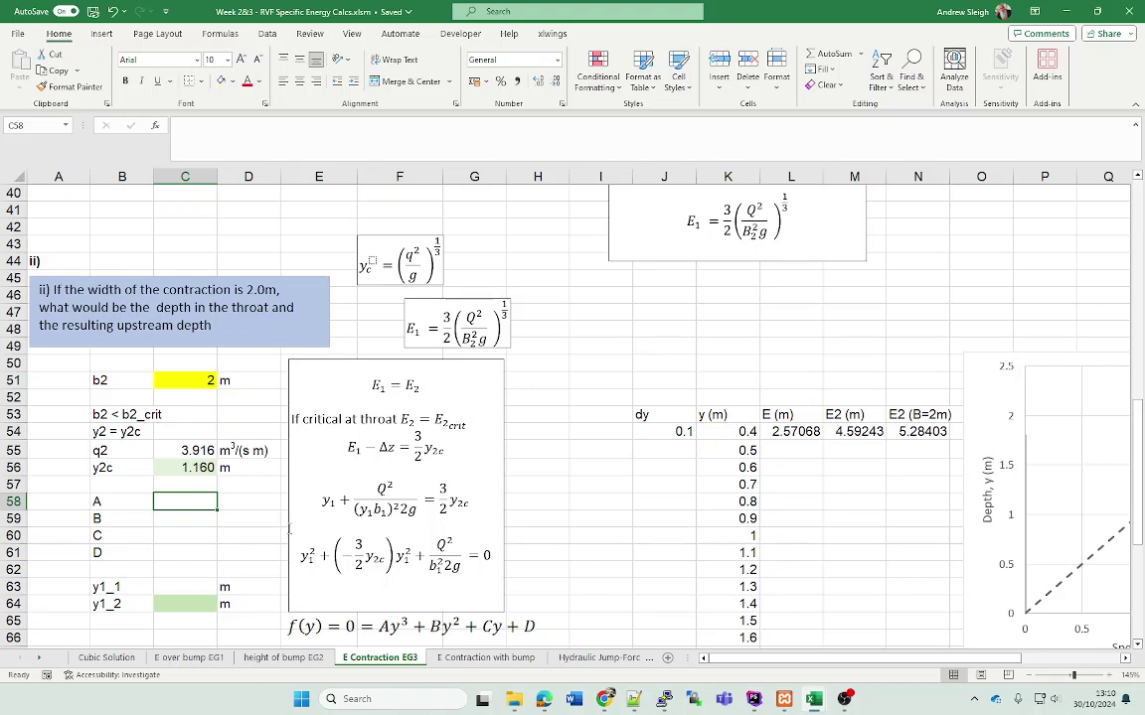
click(453, 496)
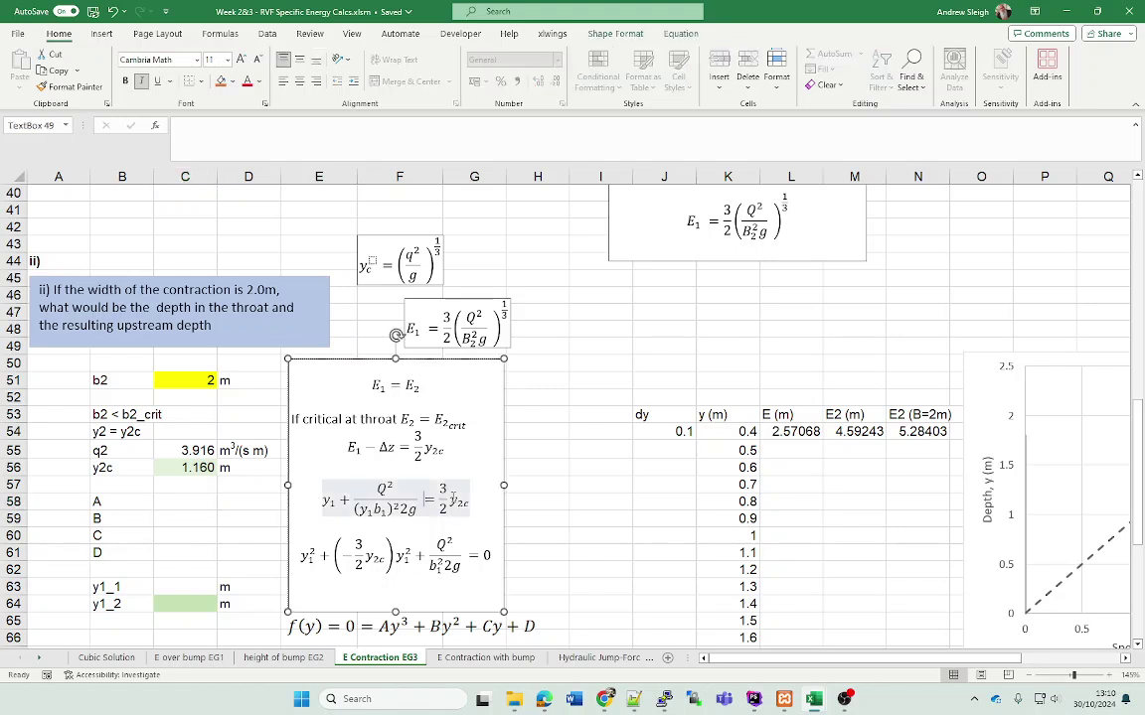
key(Escape)
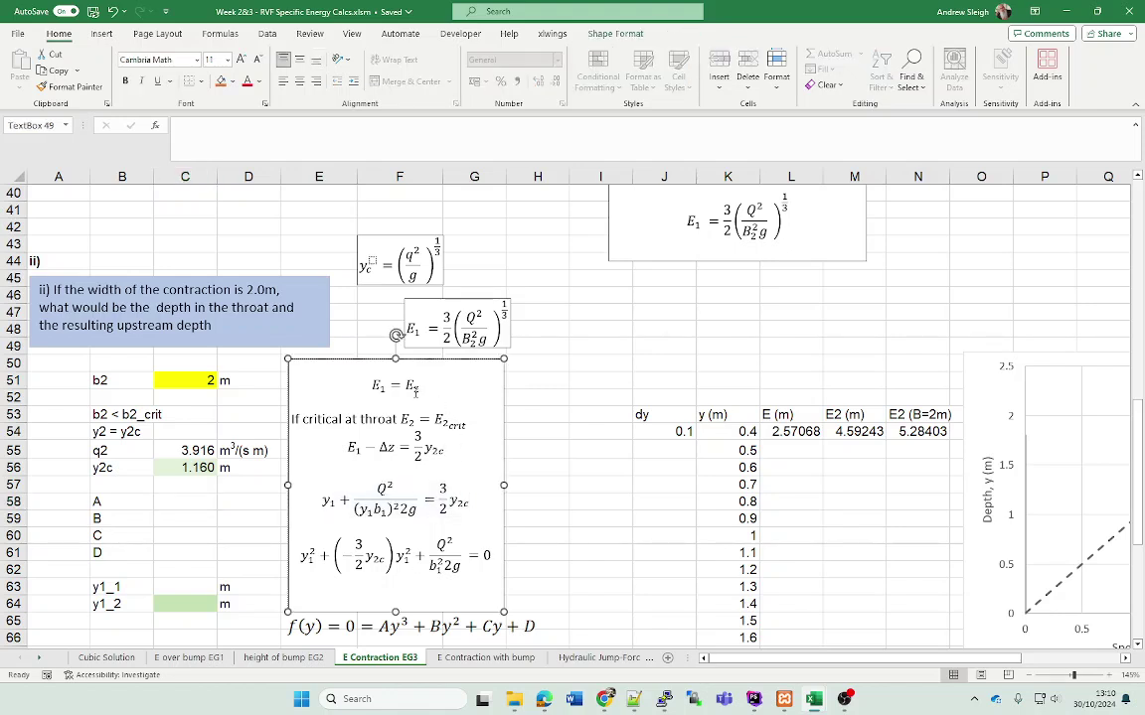
drag(424, 384, 370, 384)
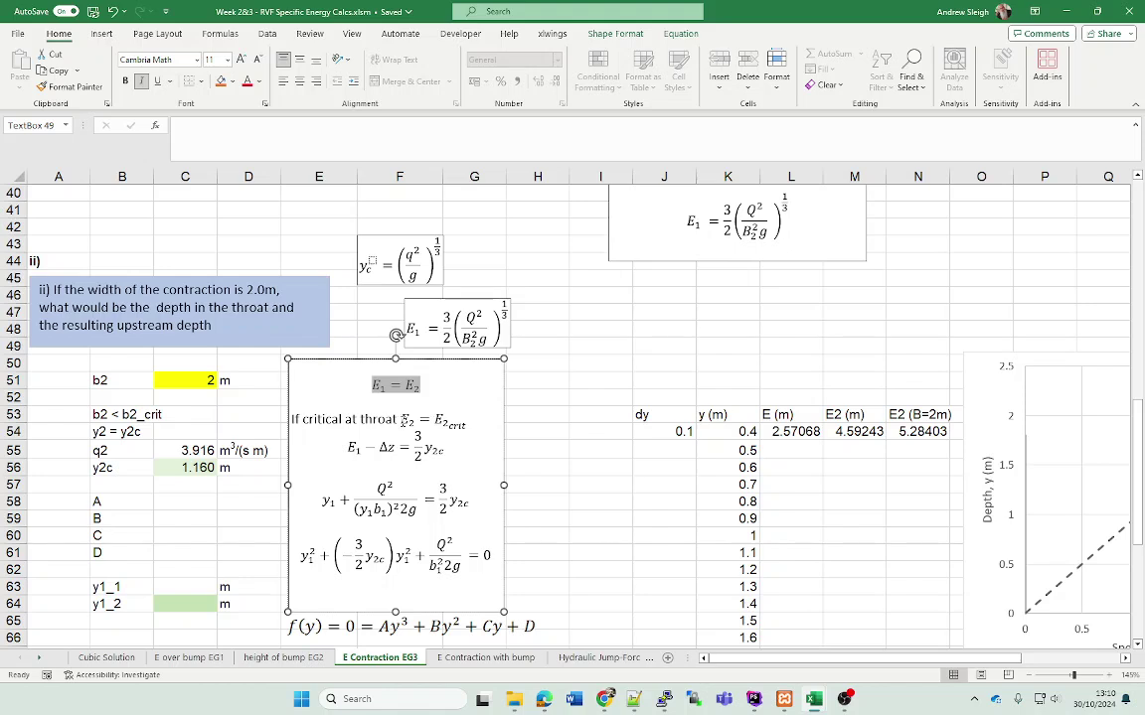
double_click(438, 421)
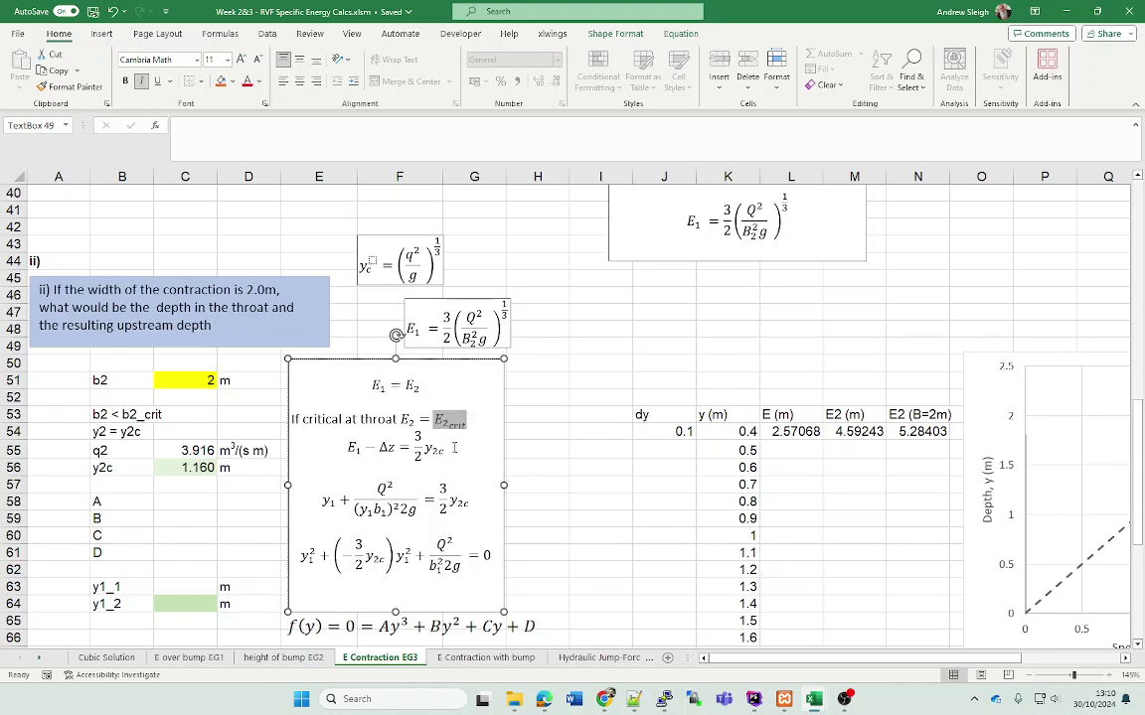
drag(446, 451, 411, 449)
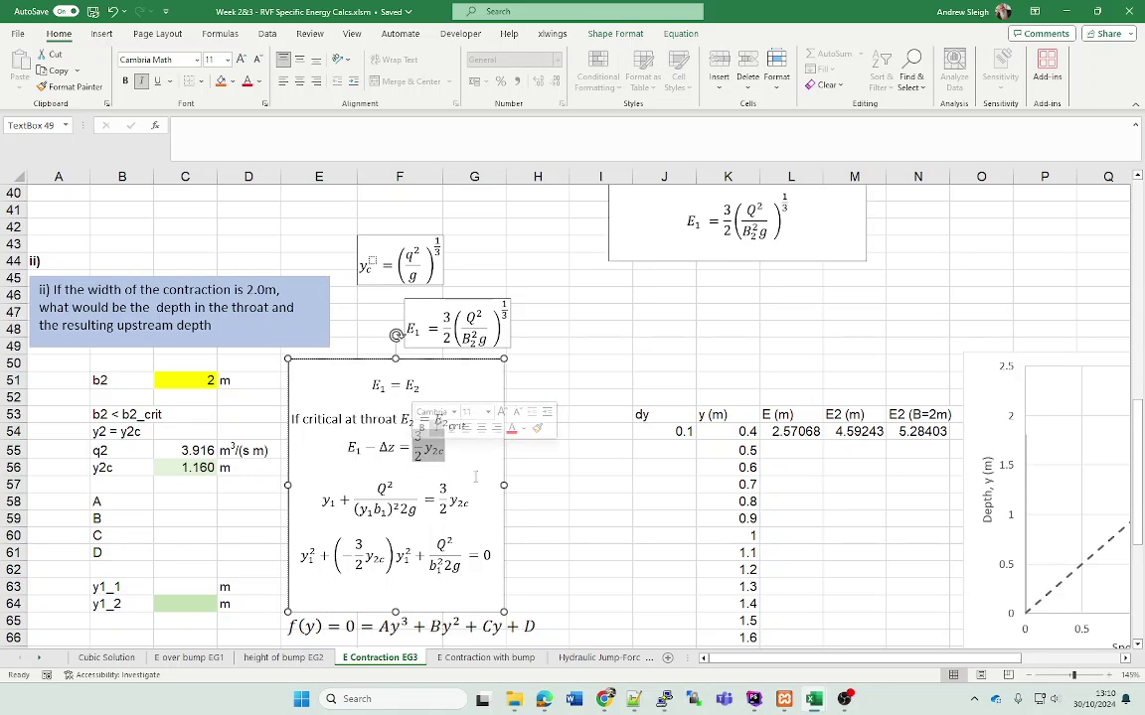
scroll(477, 459, down, 1)
drag(473, 450, 299, 453)
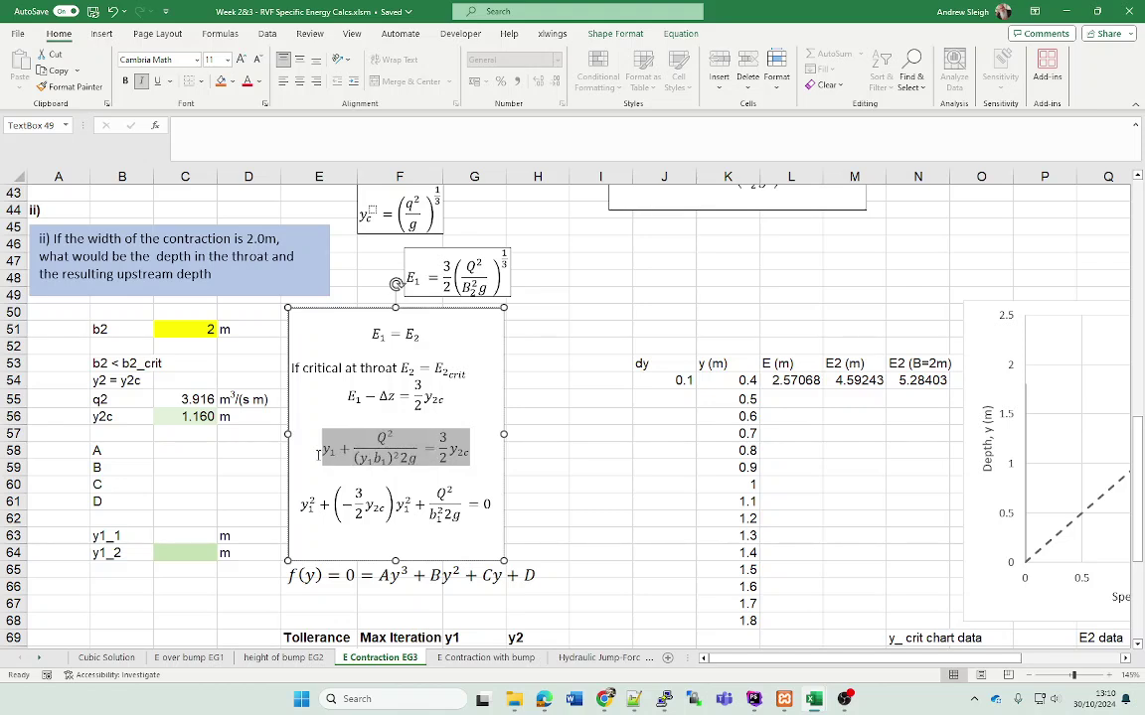
click(504, 470)
drag(481, 450, 398, 451)
click(487, 466)
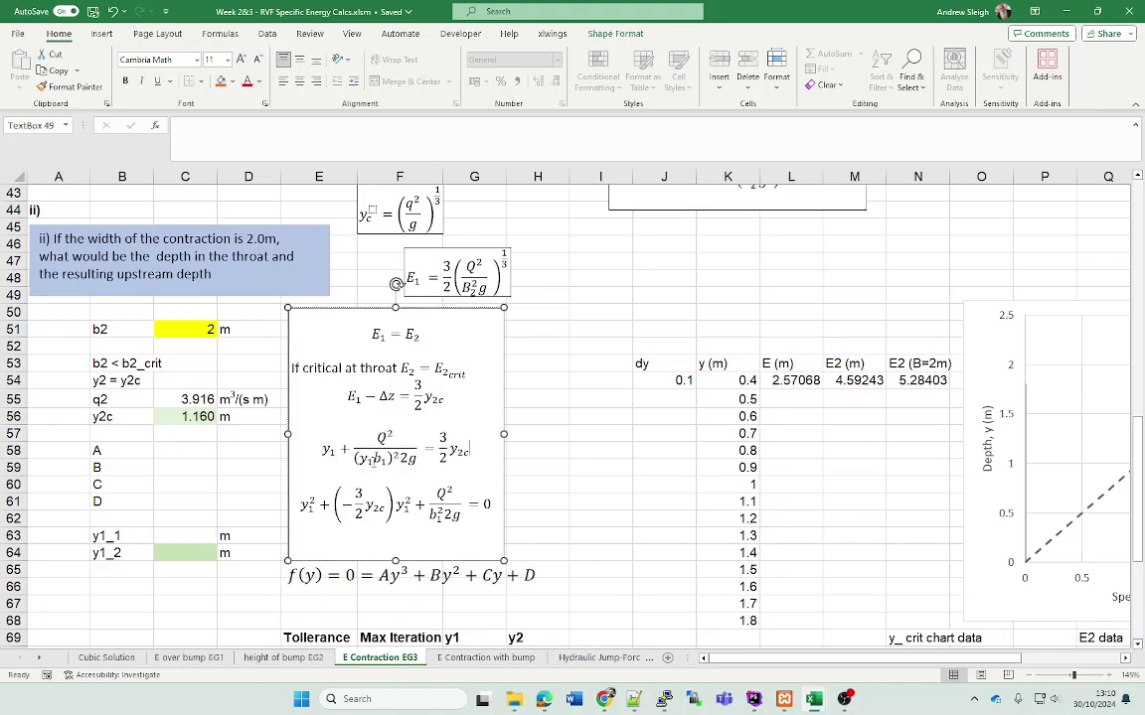
drag(374, 460, 324, 453)
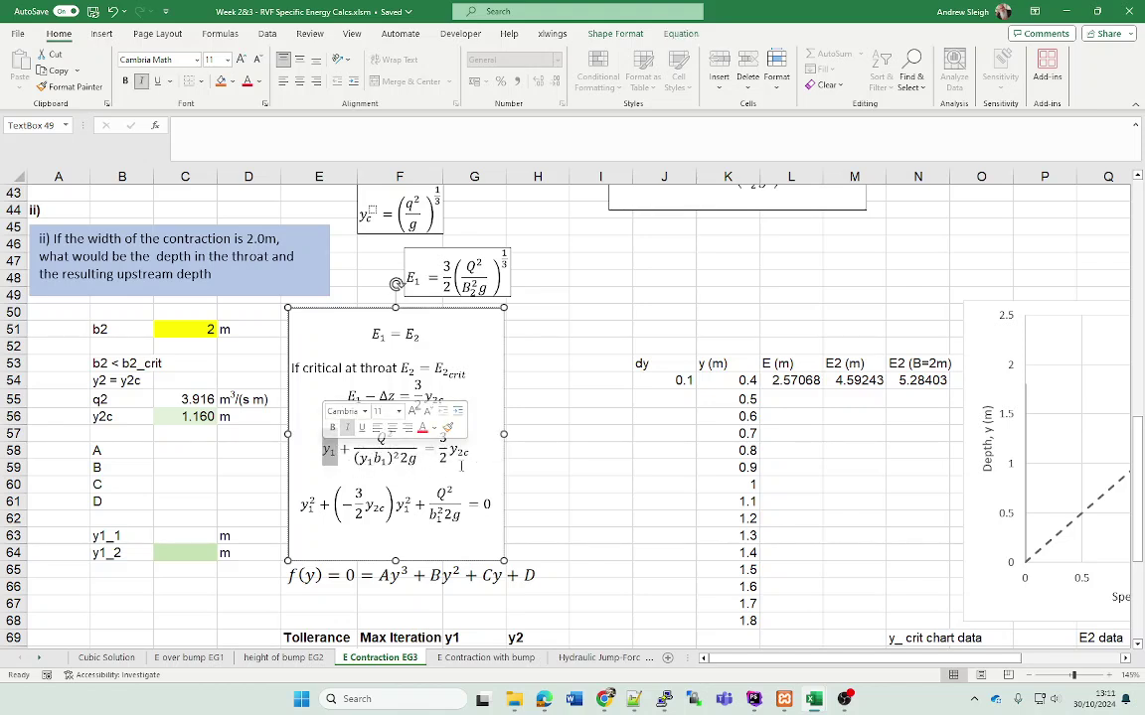
click(463, 527)
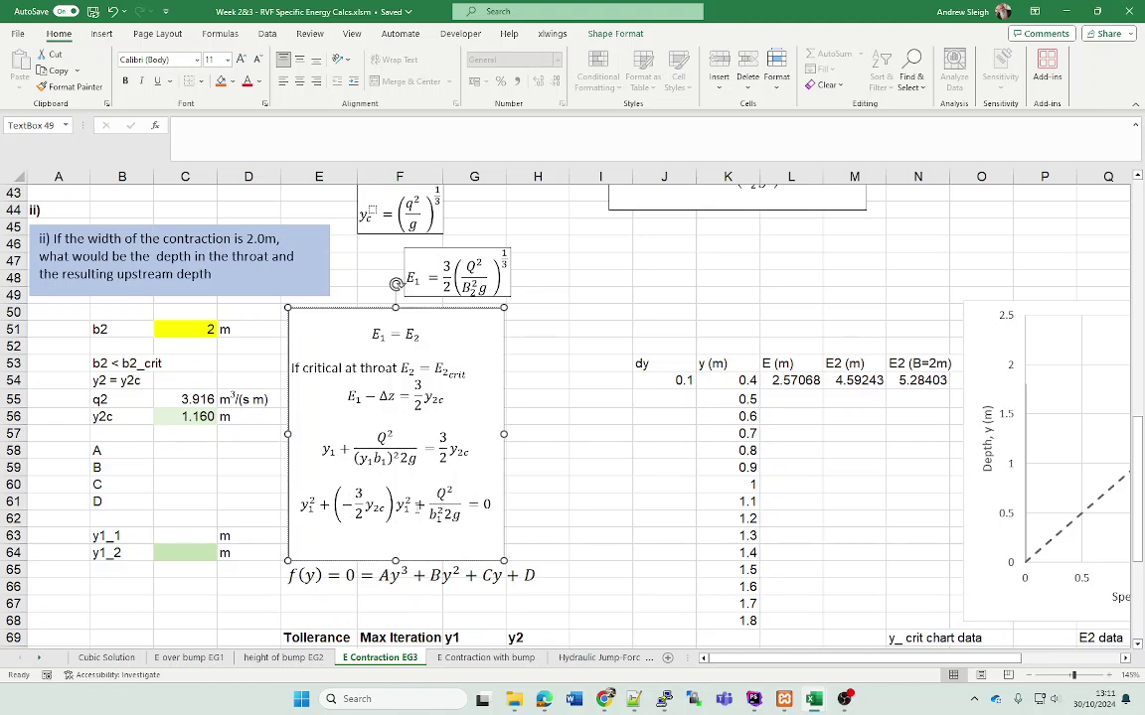
Step: Correct the exponent of the first y1 term in the last equation of the derivation box to 3
click(317, 500)
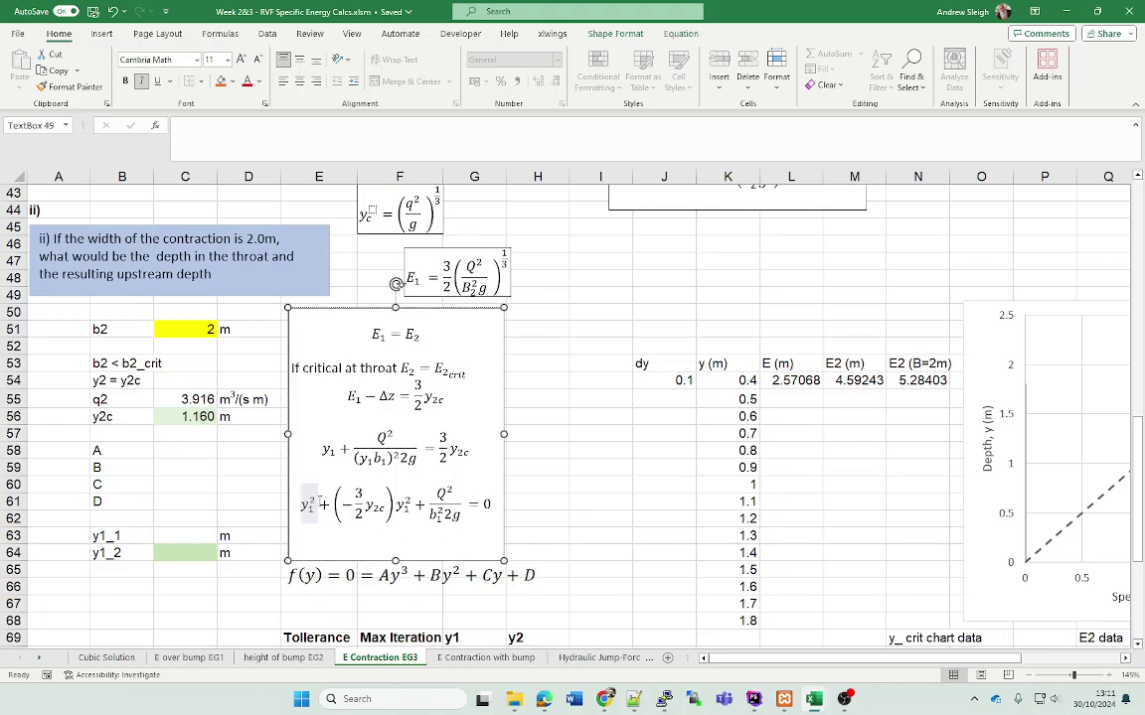
key(BackSpace)
text(3)
click(492, 478)
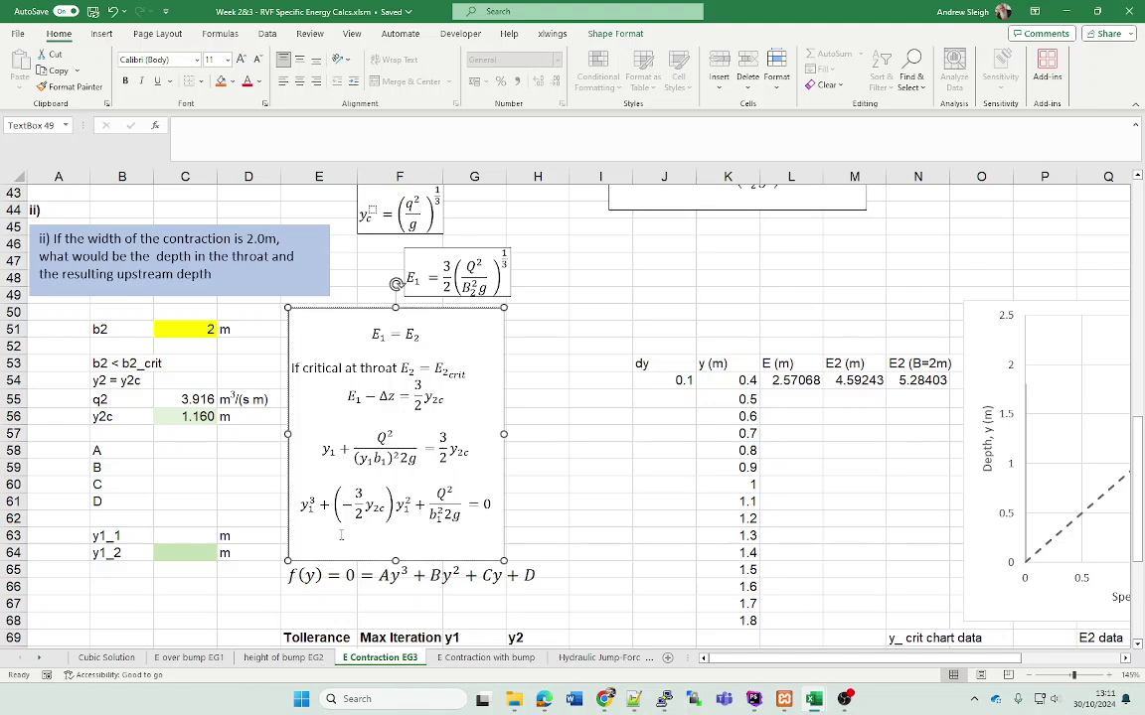
Step: Match the cubic's terms to the general form f(y) and enter 1 as coefficient A in C58, dismissing the solver message
click(183, 449)
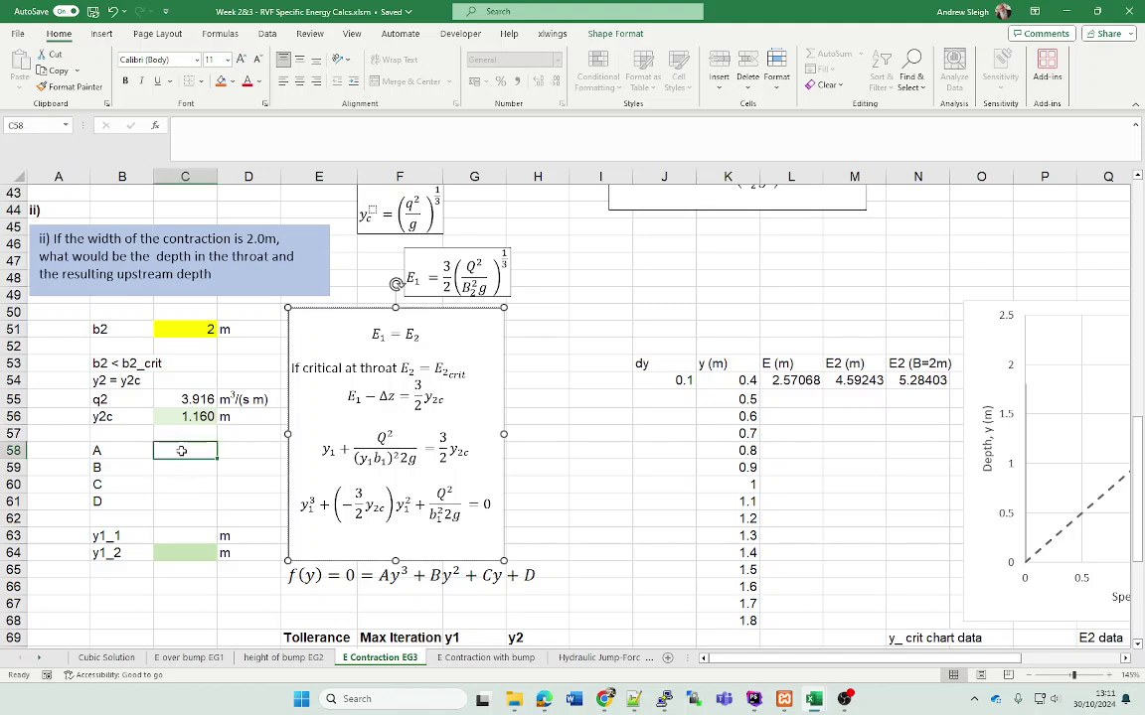
click(368, 530)
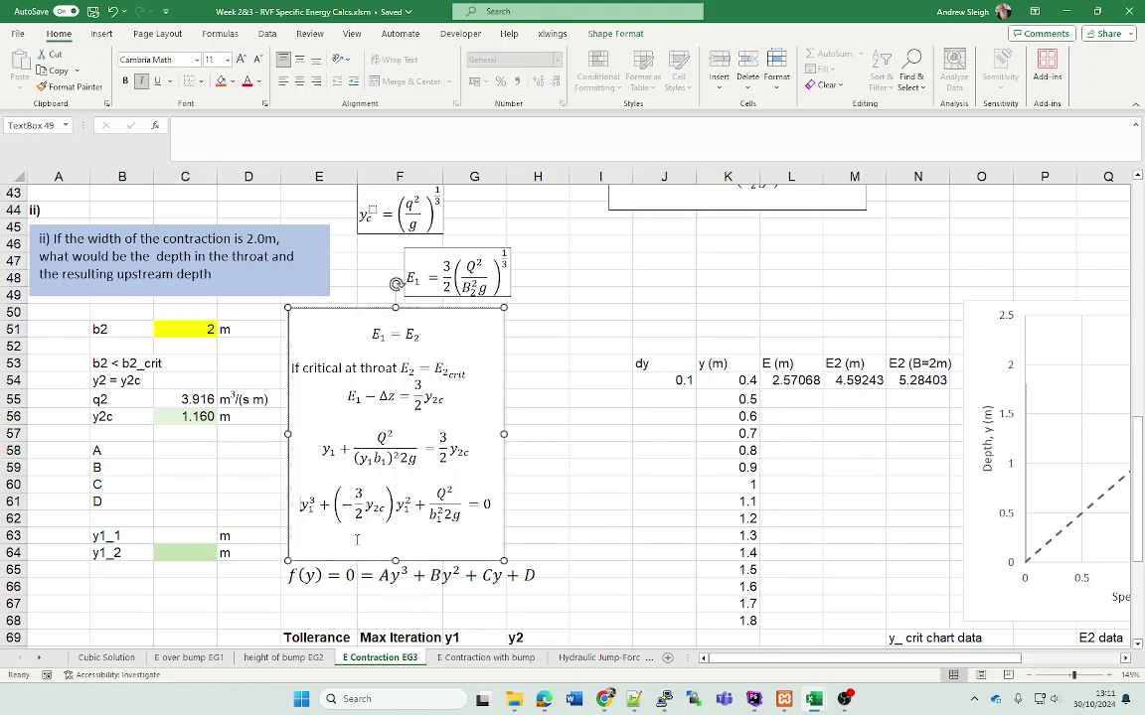
click(450, 587)
drag(388, 505, 344, 508)
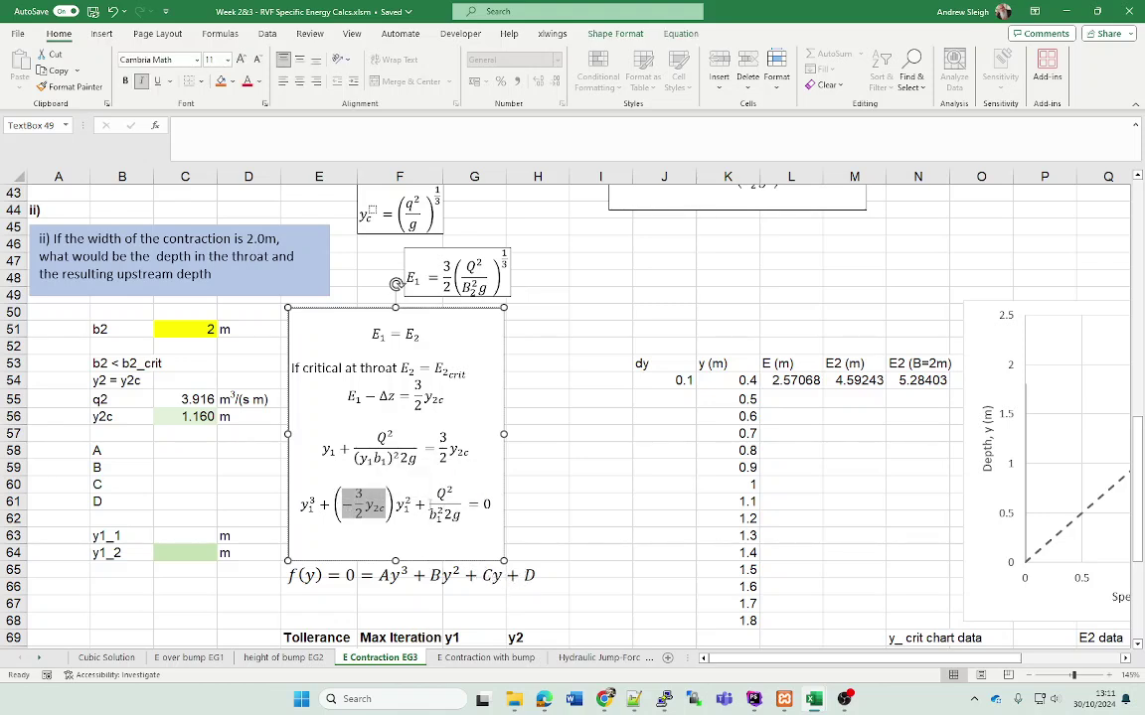
drag(429, 504, 462, 507)
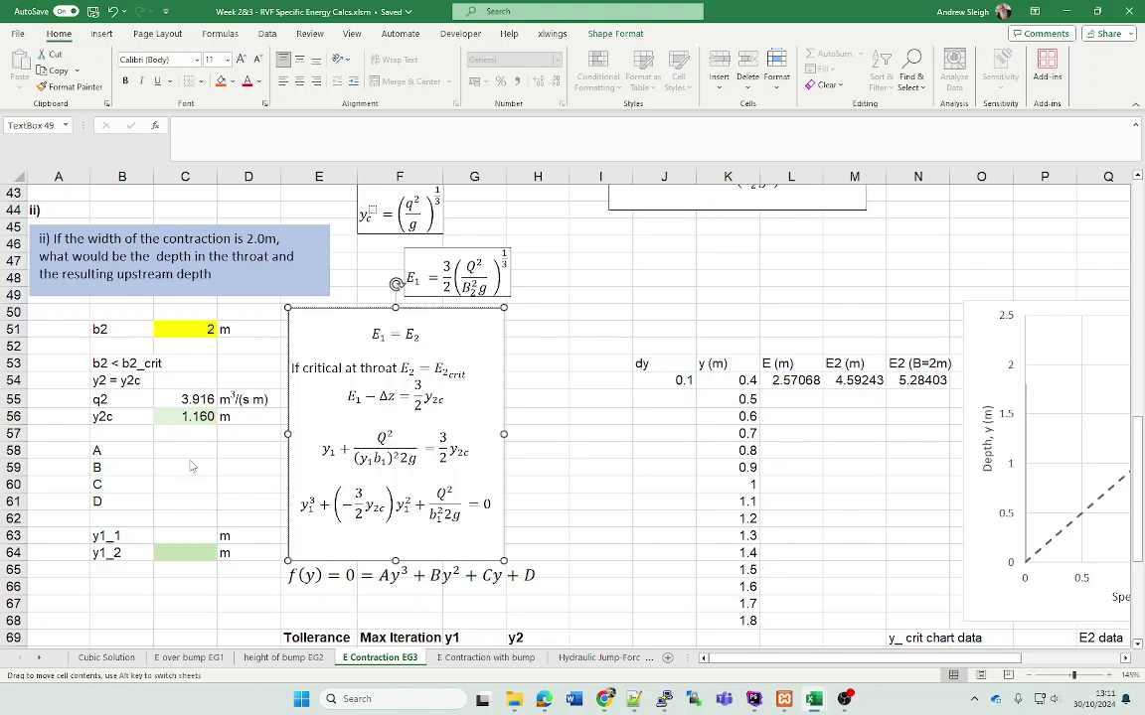
click(188, 449)
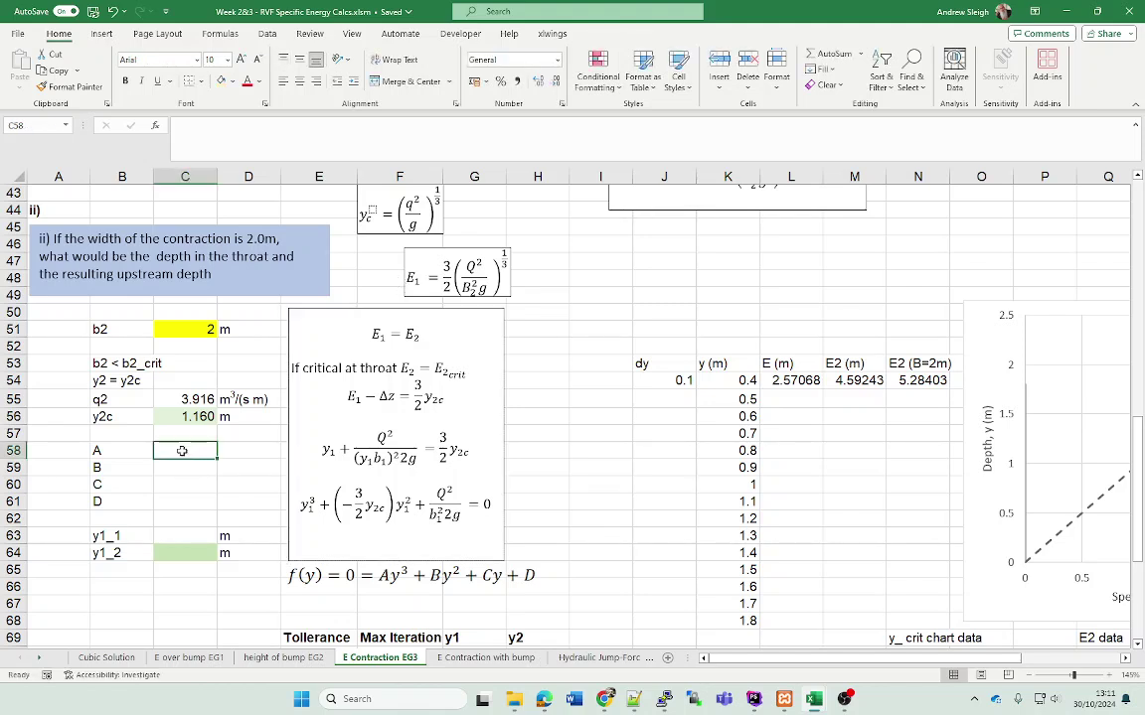
text(1)
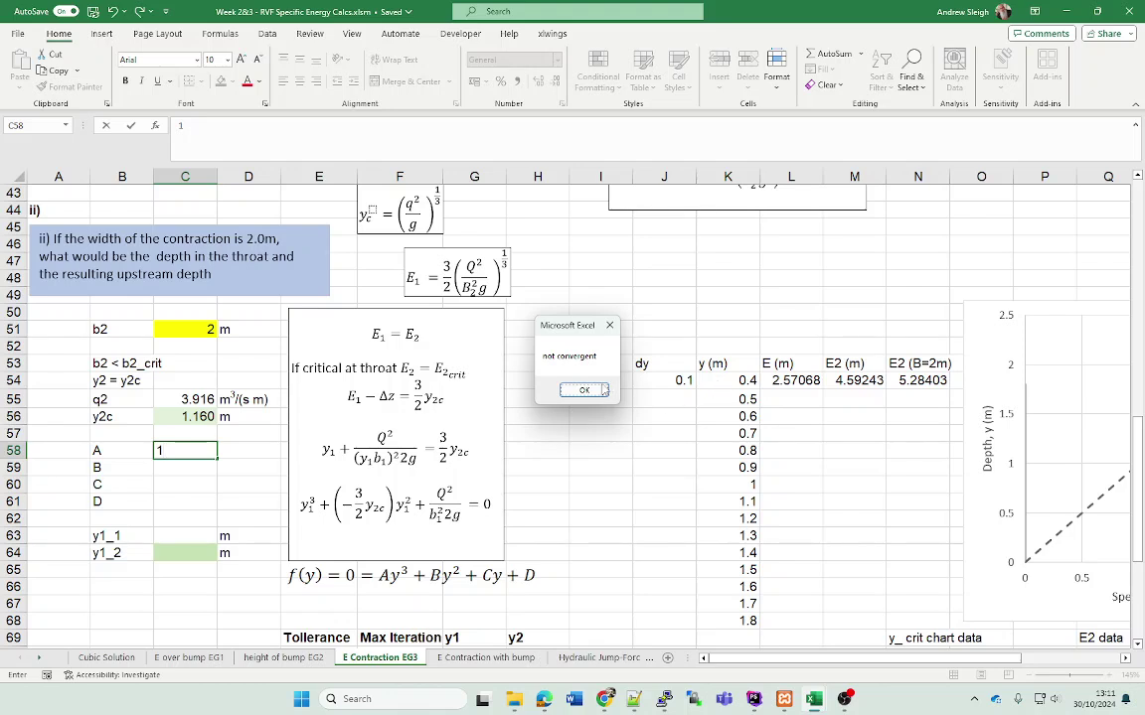
click(603, 391)
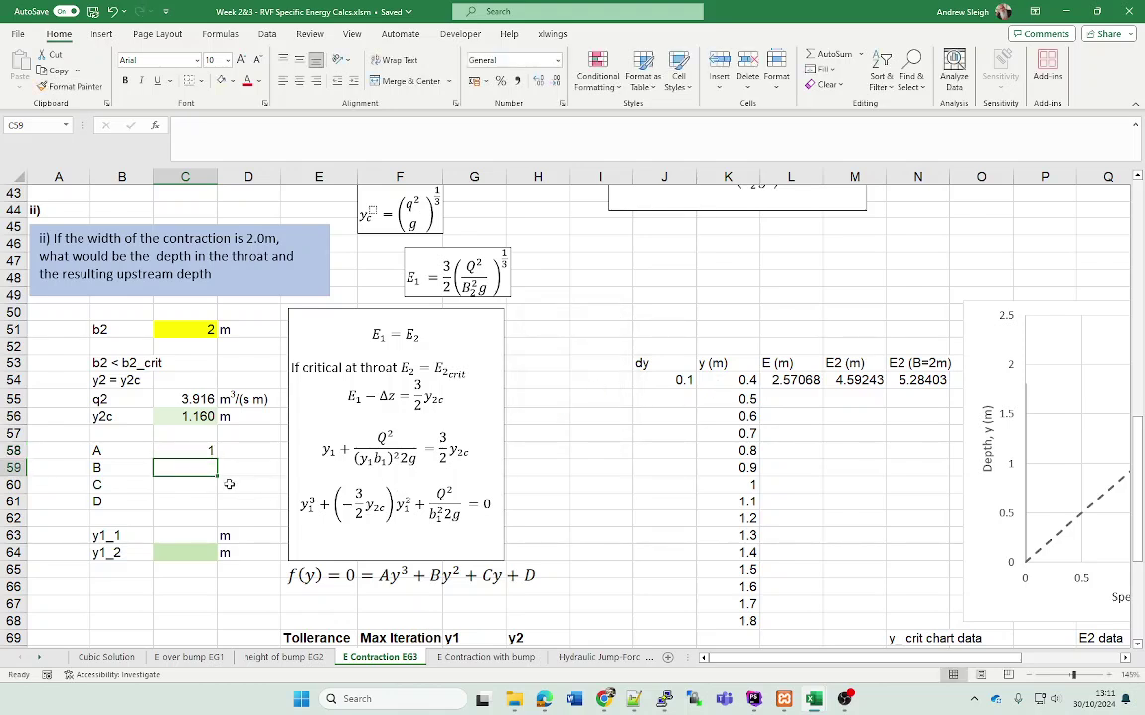
Step: Enter coefficient B in C59 with the formula =-C56*3/2 and set coefficient C in C60 to 0
text(=)
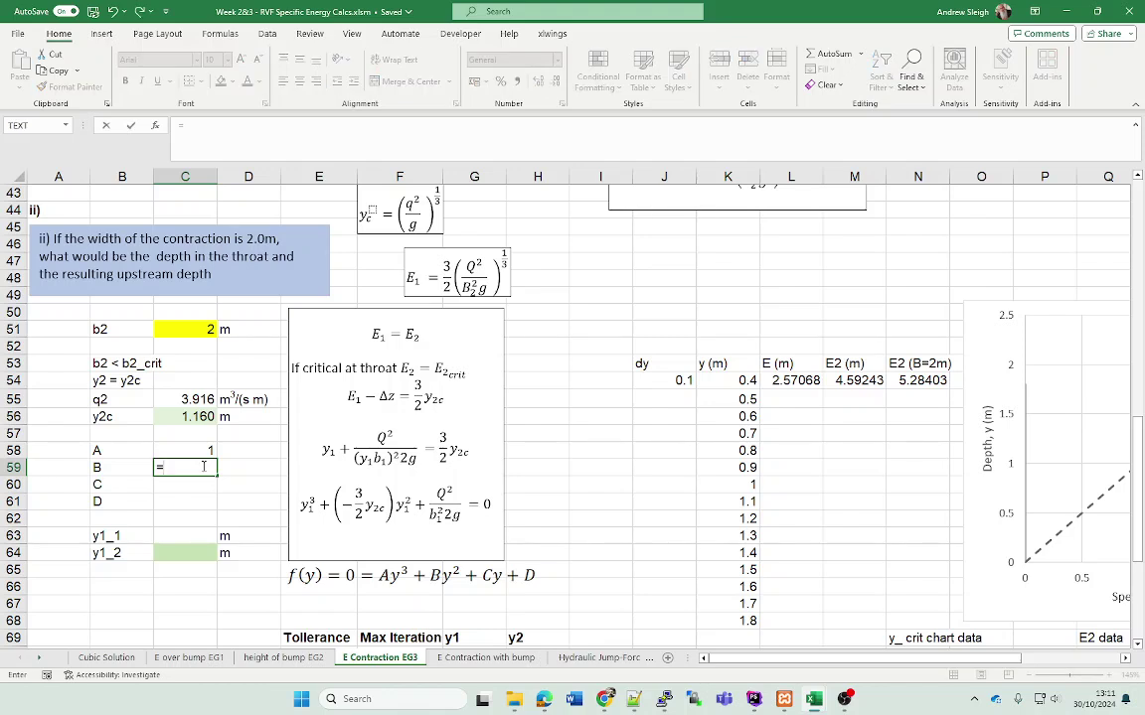
text(-)
click(171, 417)
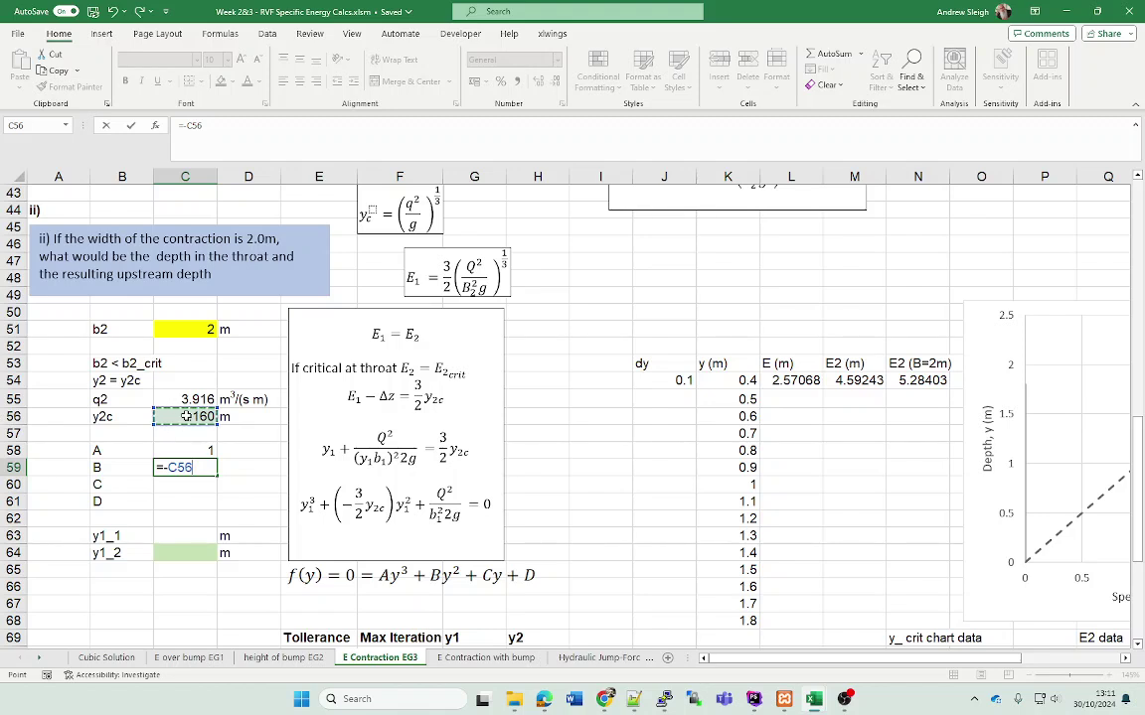
text(*3/2)
key(Return)
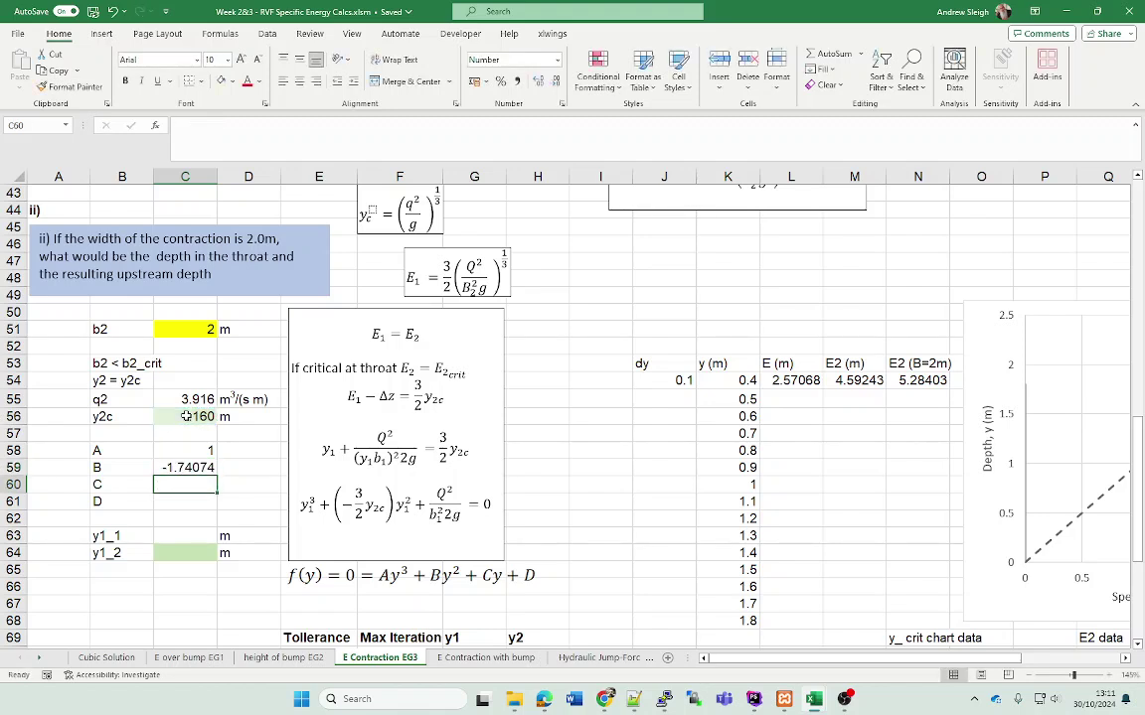
text(0)
key(Return)
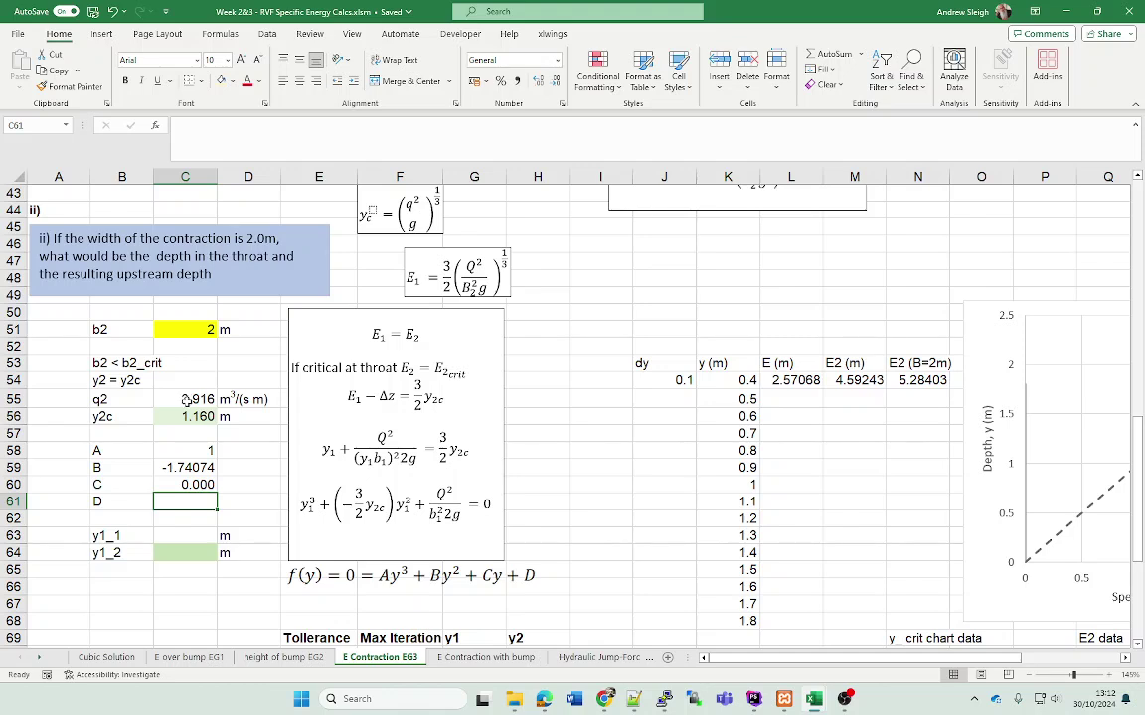
Step: Try calculating coefficient D in C61 from q2 and g with the formula =C55^2/2/C1
click(185, 399)
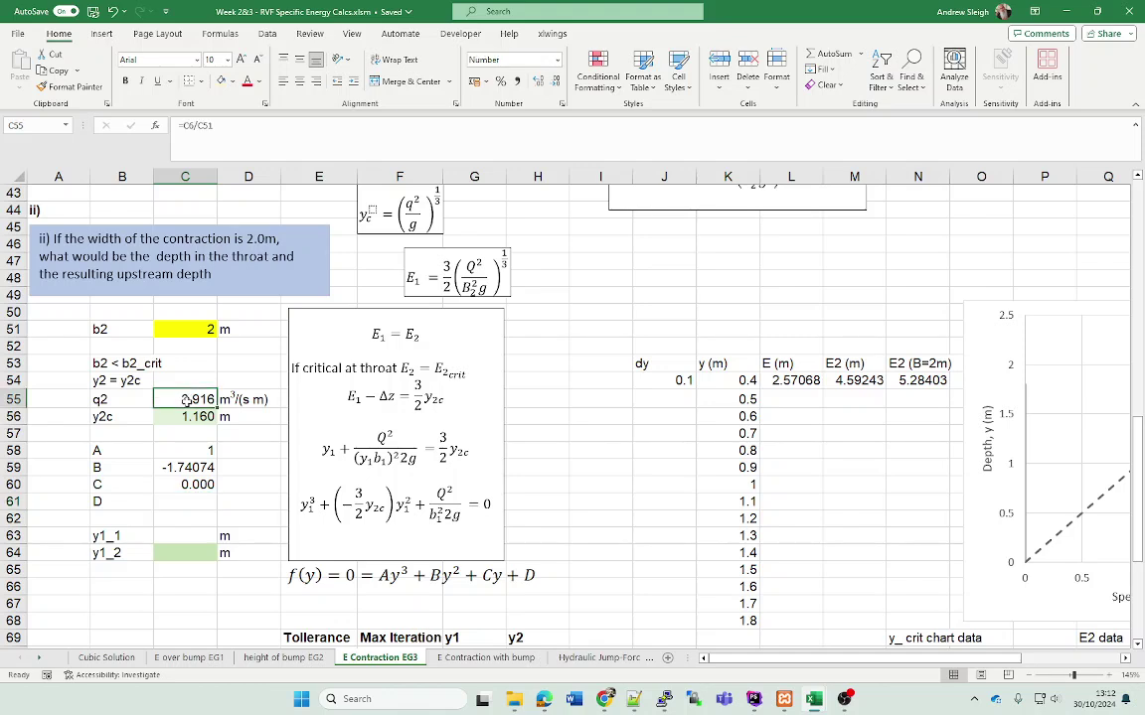
click(175, 501)
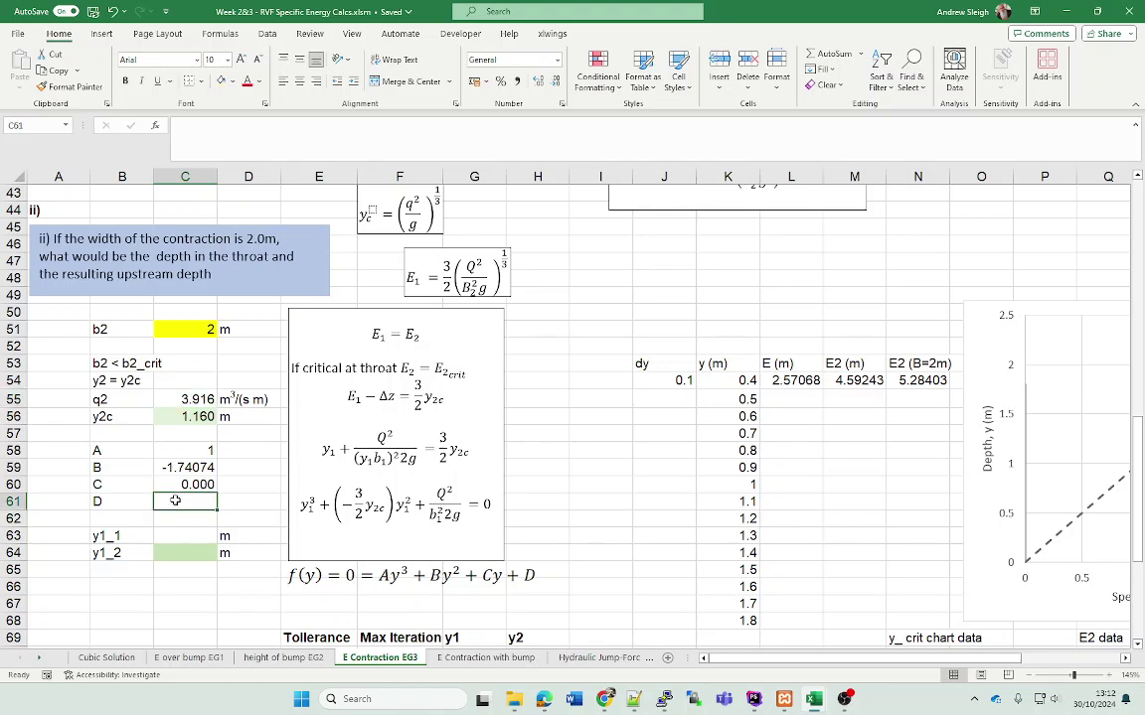
text(=)
click(188, 399)
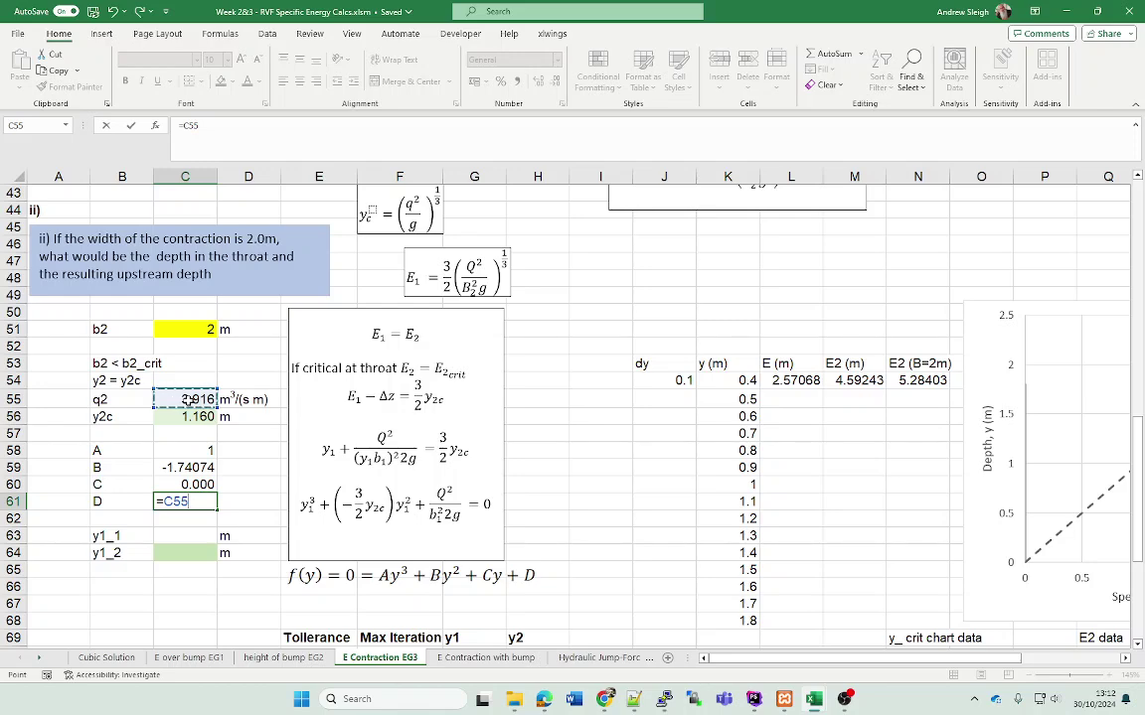
text(^2/2/)
scroll(196, 397, up, 14)
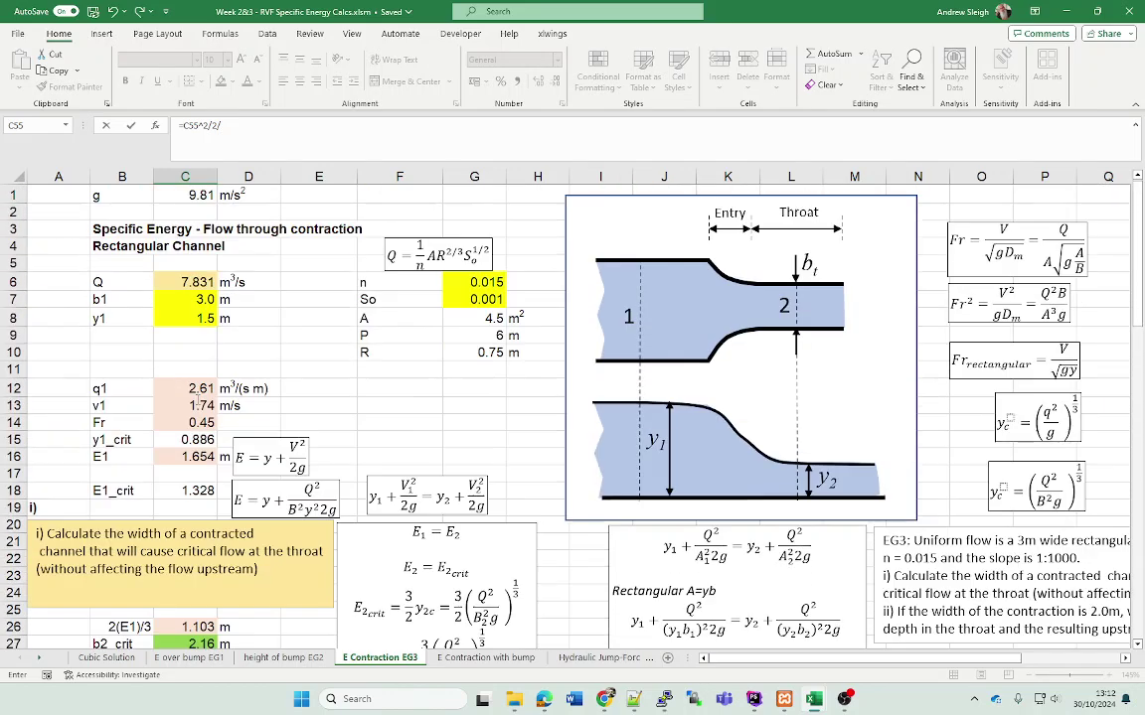
click(175, 195)
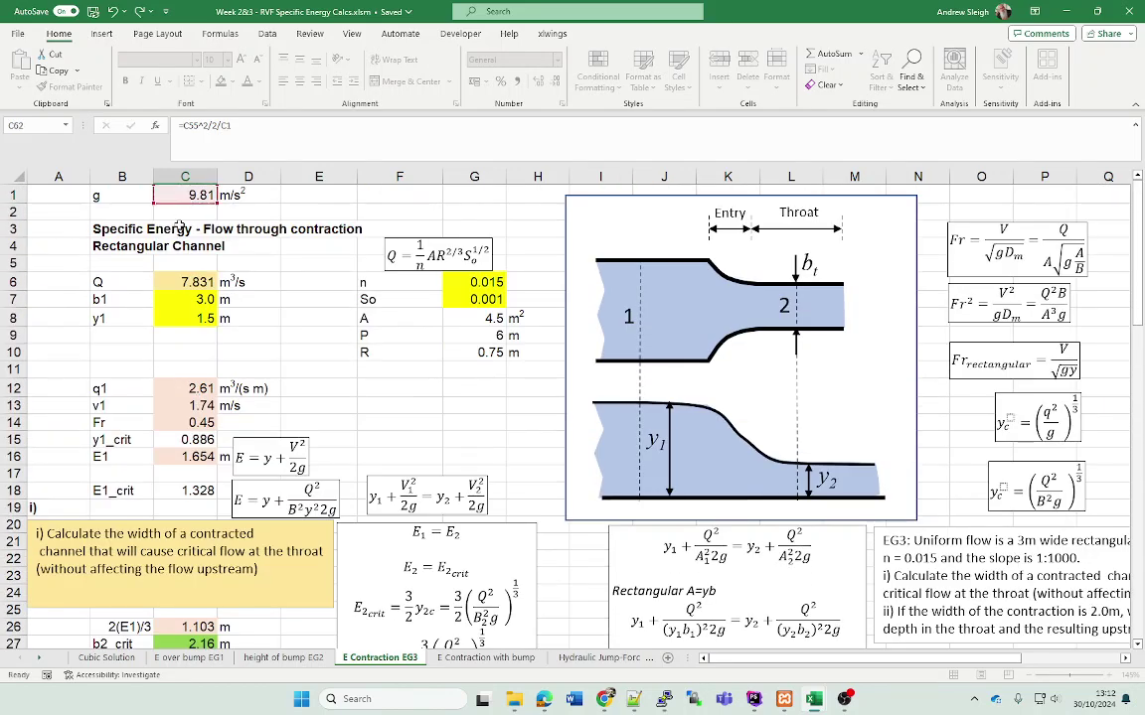
key(Return)
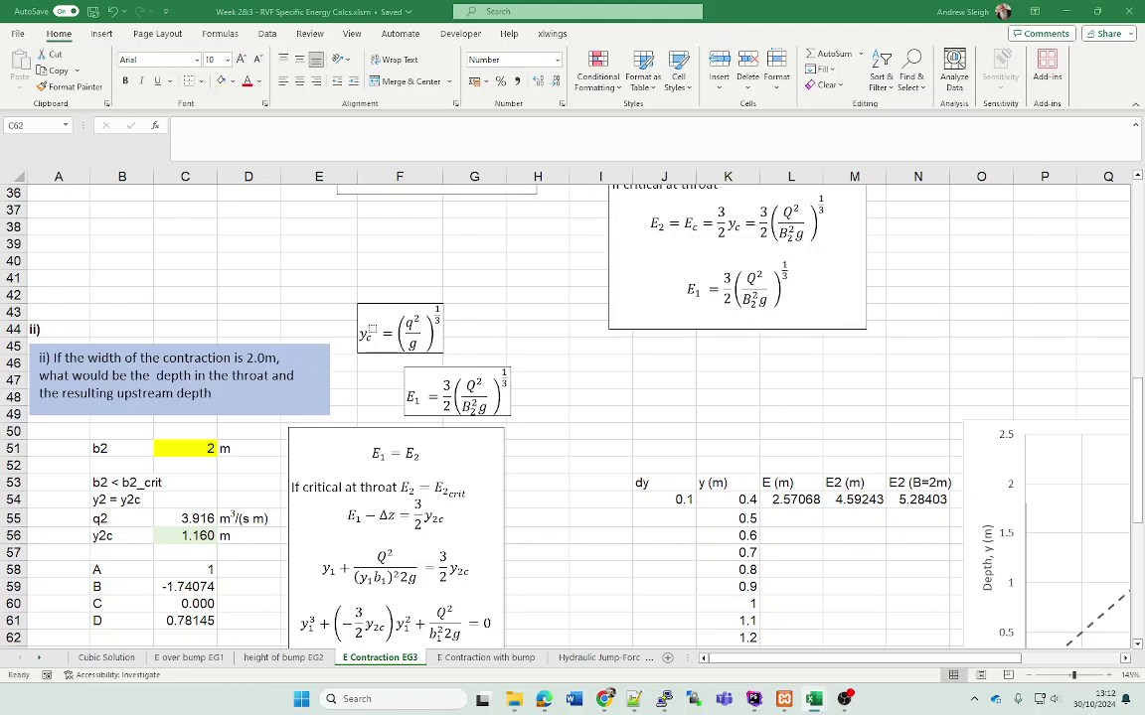
Step: Replace the coefficient D formula in C61 with =C6^2/C7^2/2/C1, using the discharge Q, upstream width b1 and g
key(Up)
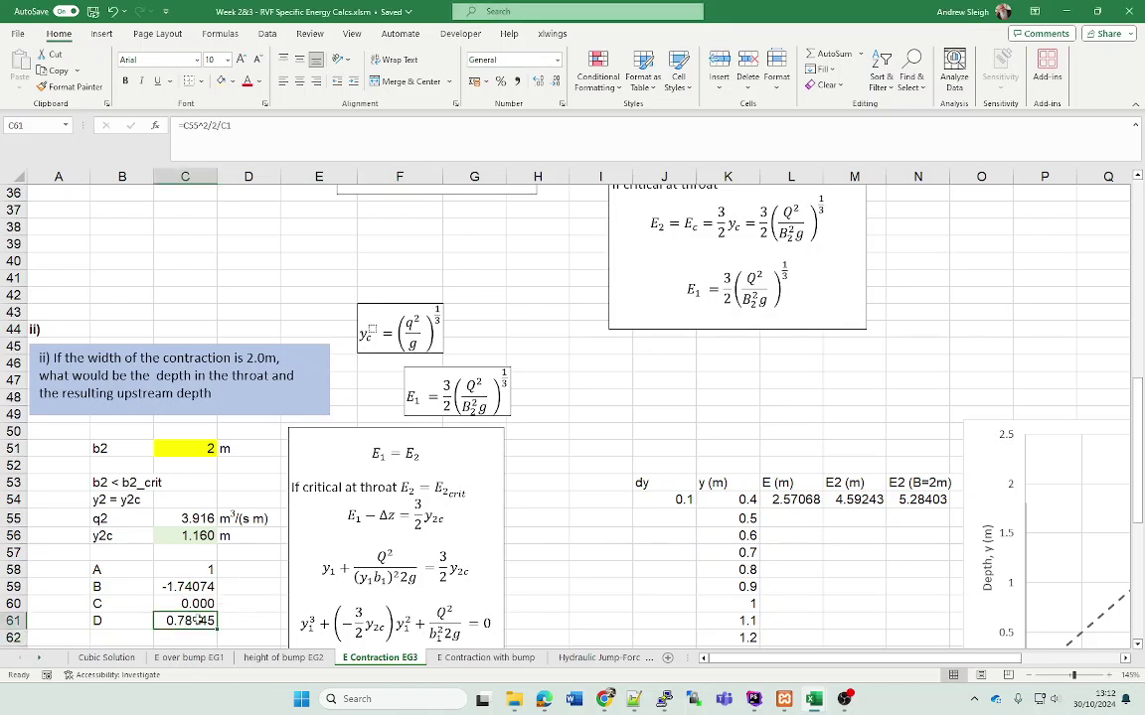
key(Delete)
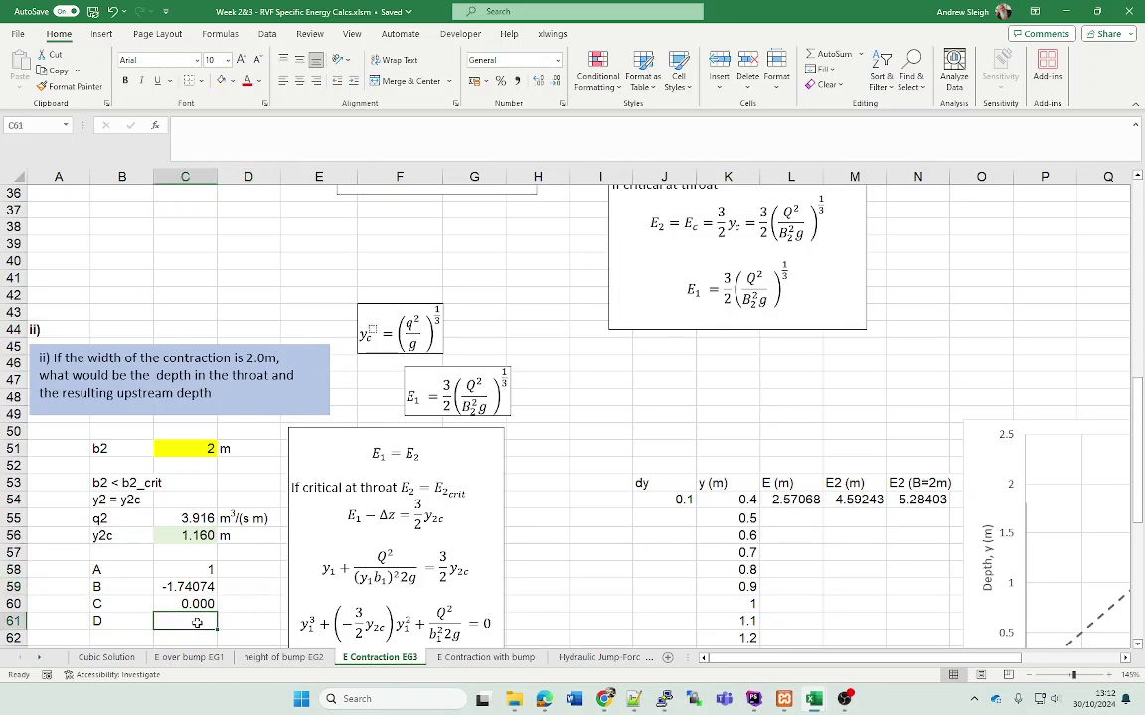
text(=)
scroll(209, 457, up, 12)
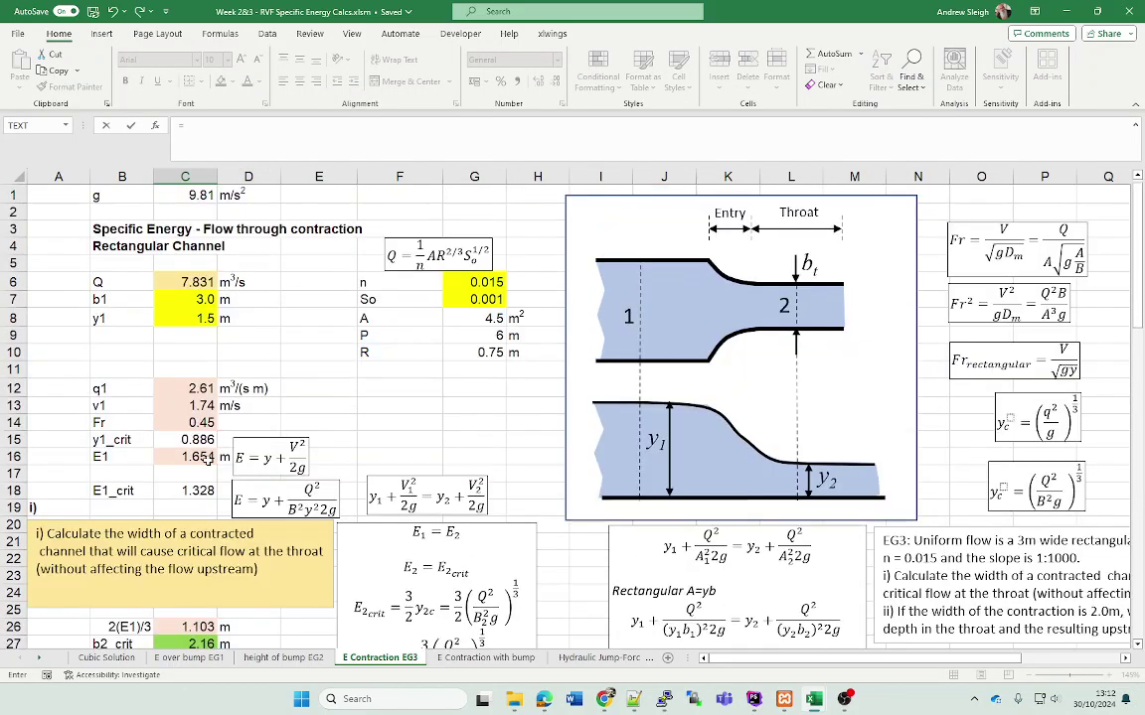
click(185, 282)
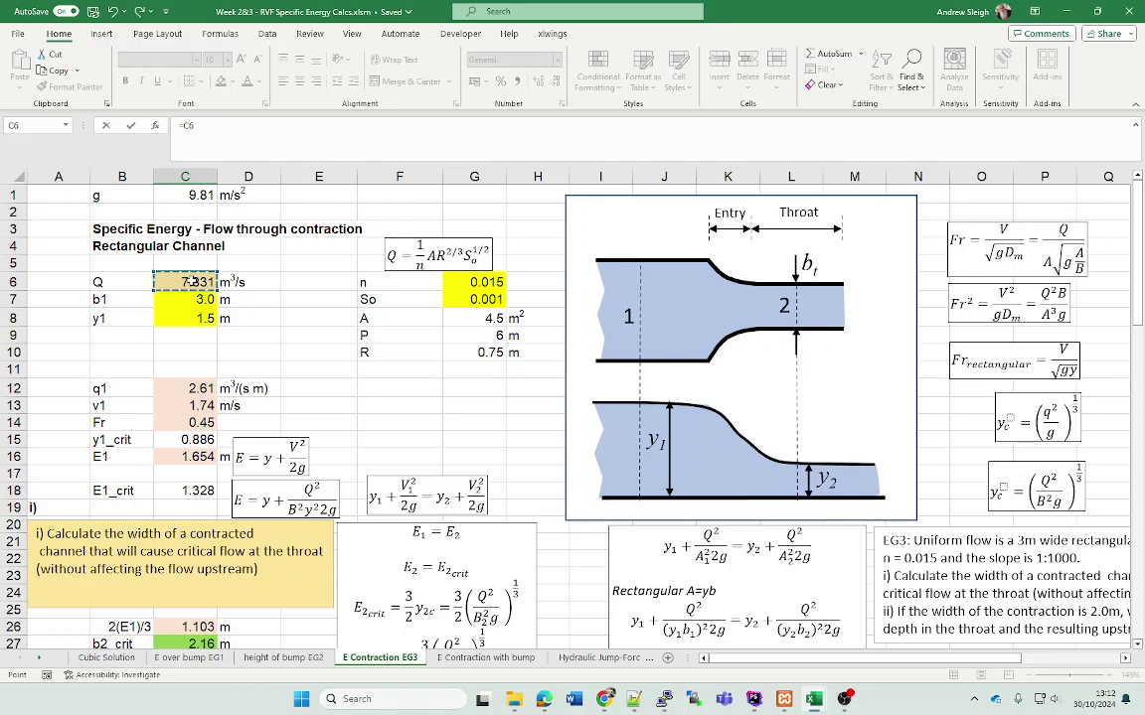
text(^2/)
click(190, 302)
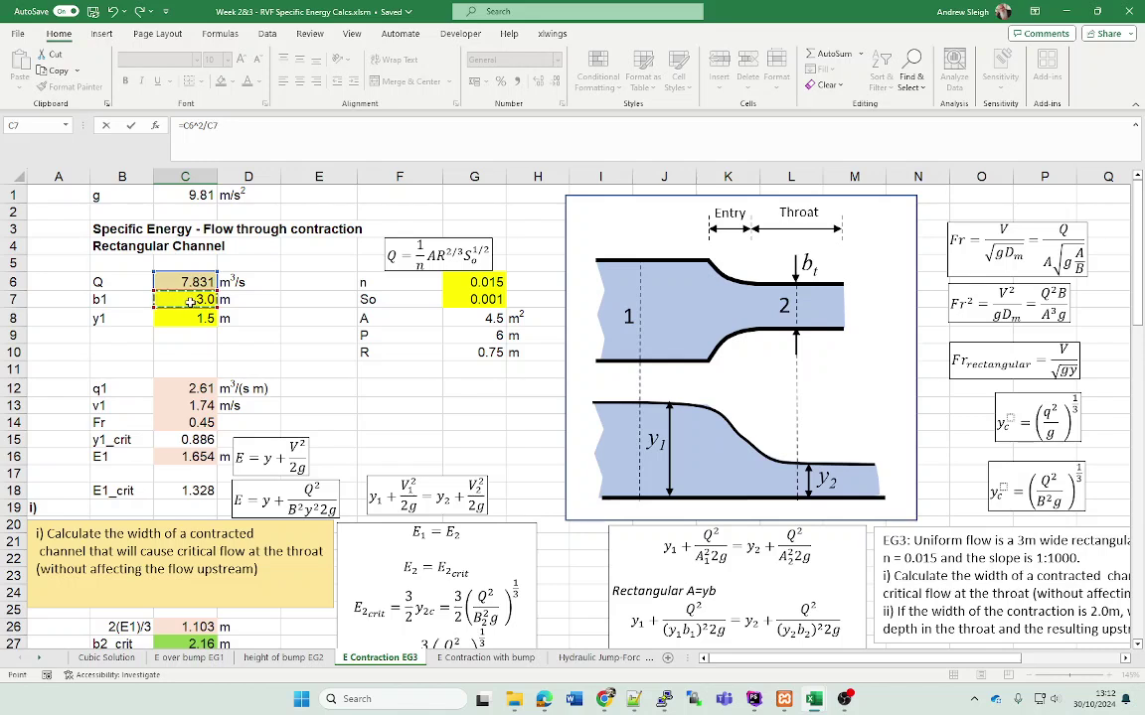
text(^2/2/)
click(167, 188)
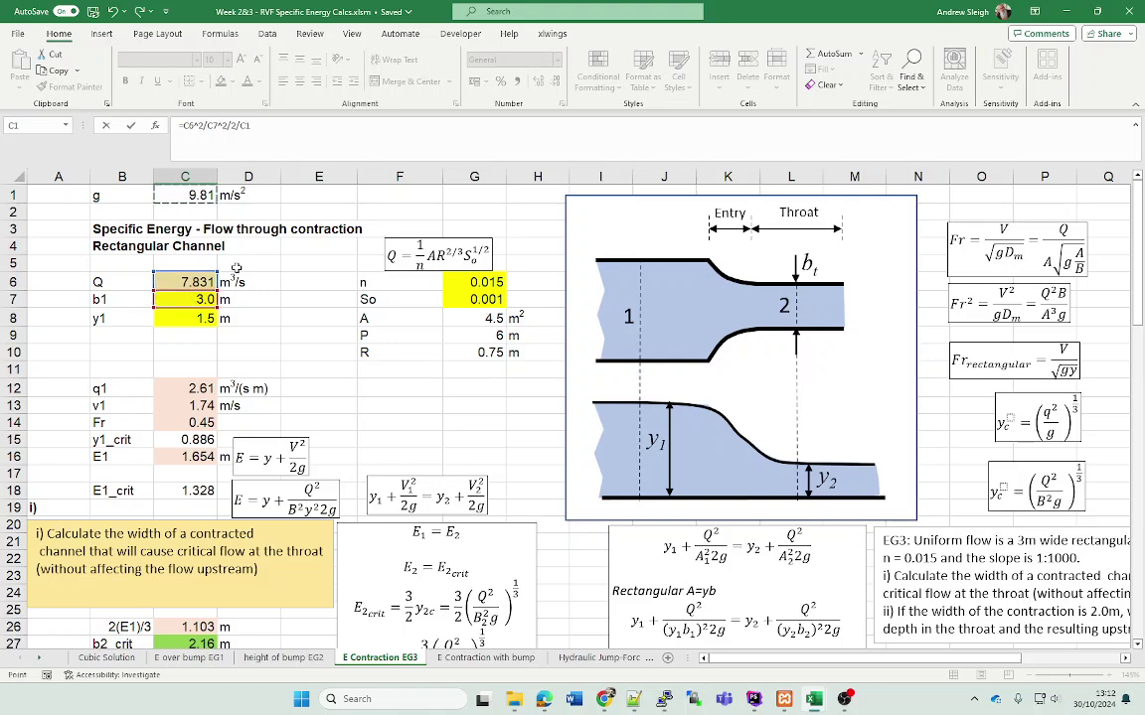
key(Return)
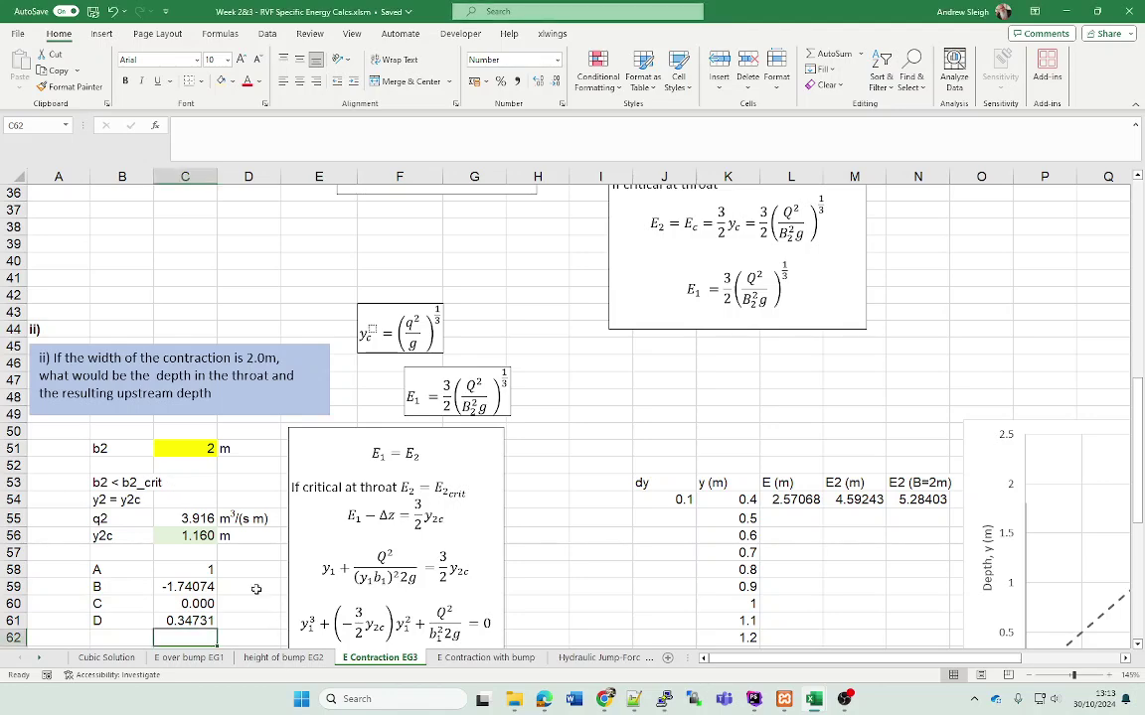
Step: Copy coefficients A to D from C58:C61 and paste them as values into C4:C7 on the Cubic Solution sheet
scroll(256, 589, down, 3)
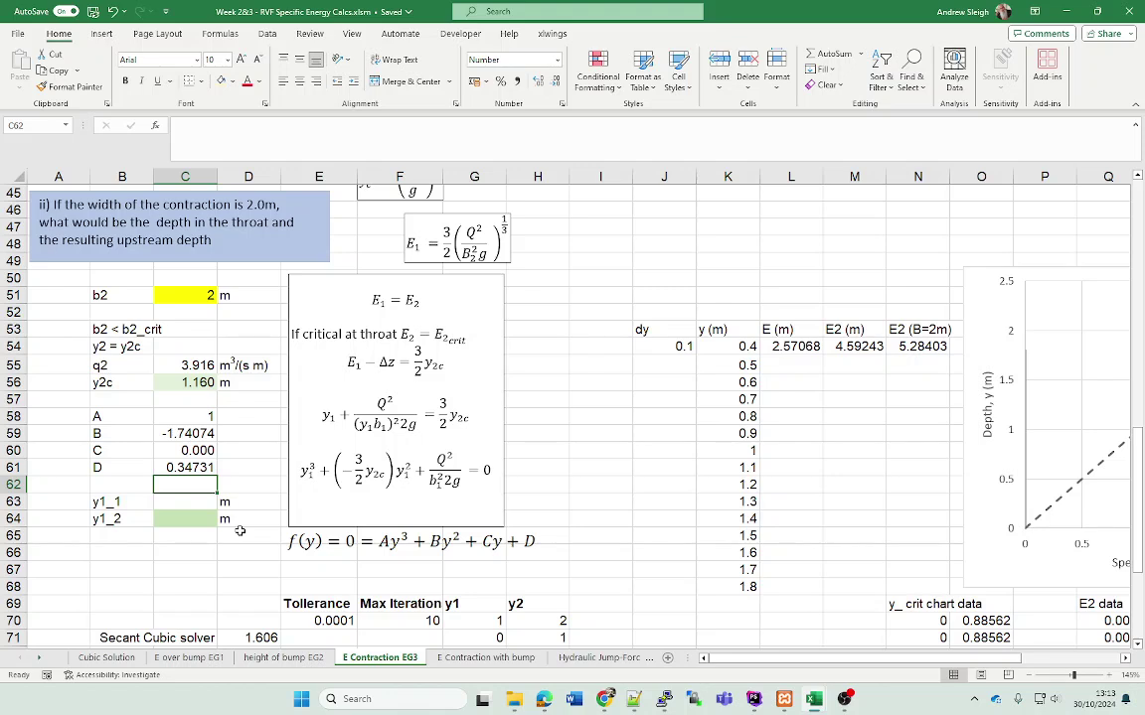
drag(199, 418, 202, 470)
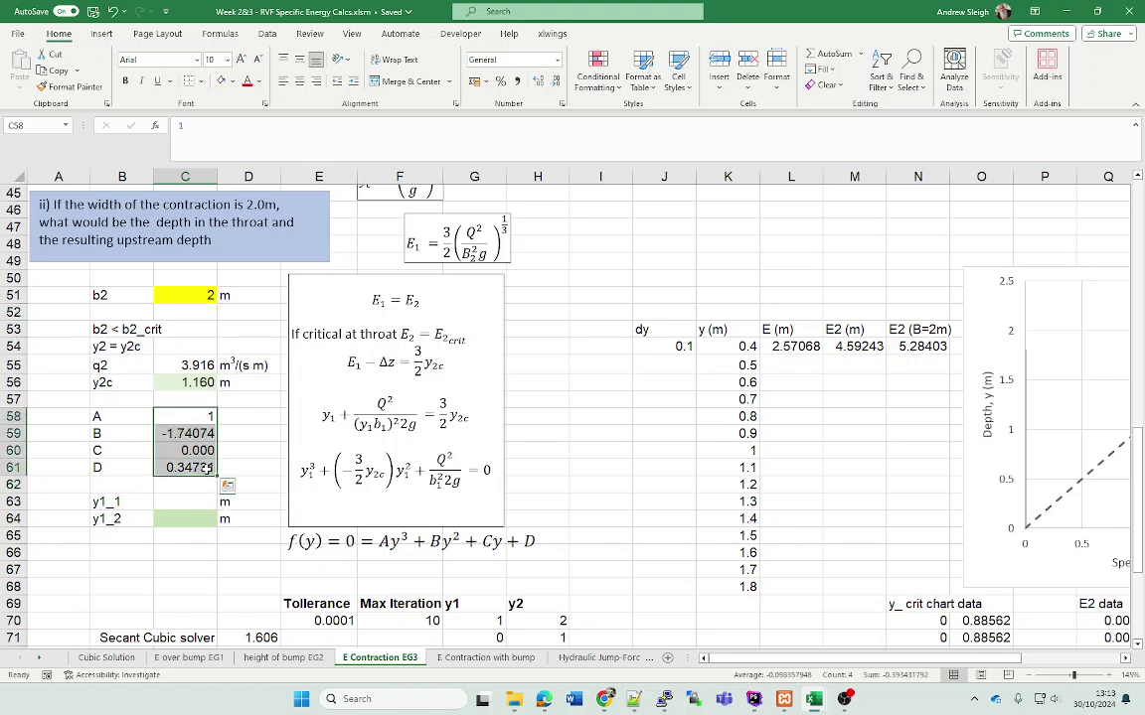
key(ctrl+c)
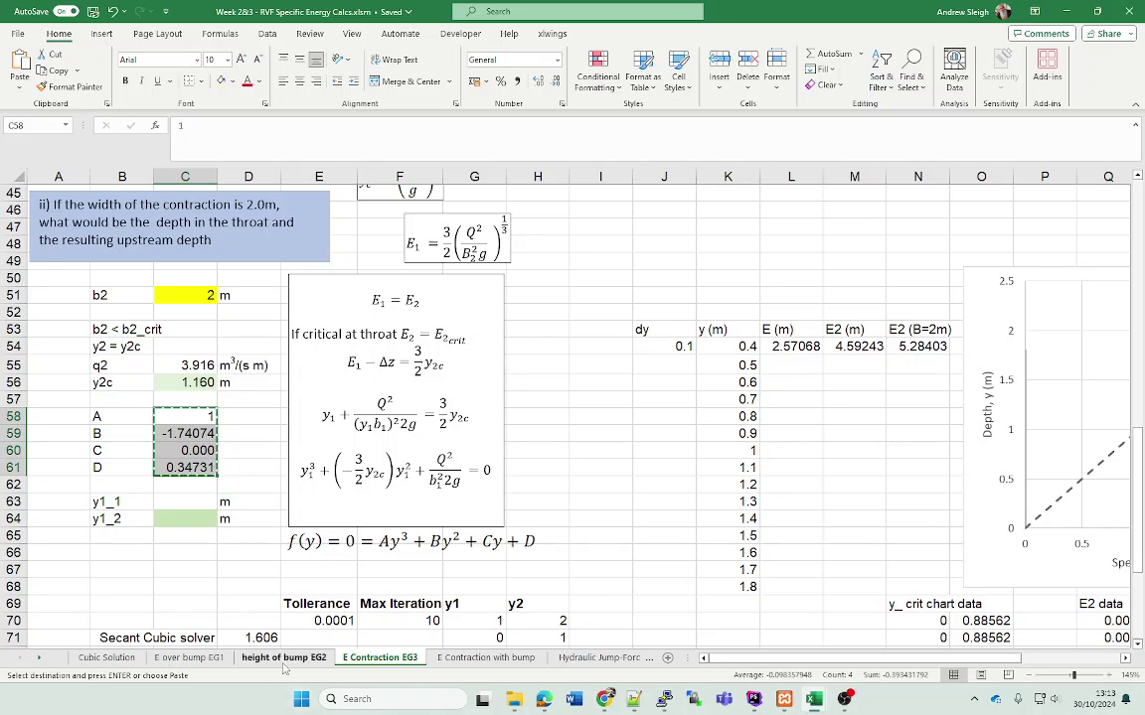
click(102, 658)
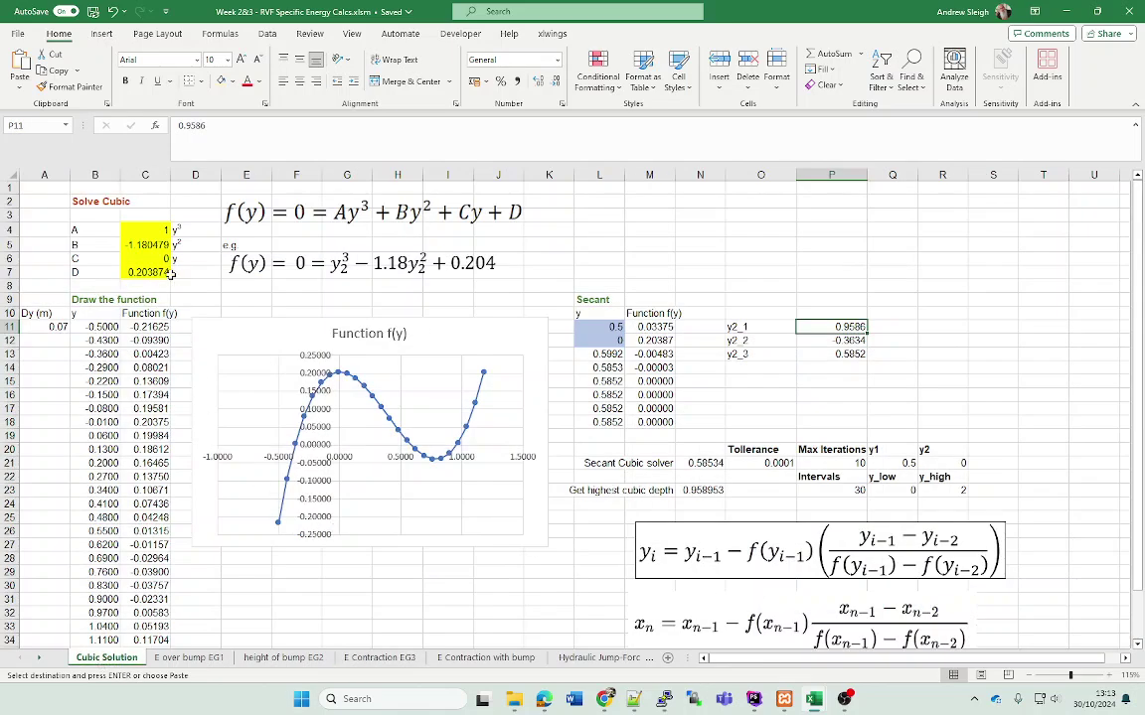
right_click(136, 230)
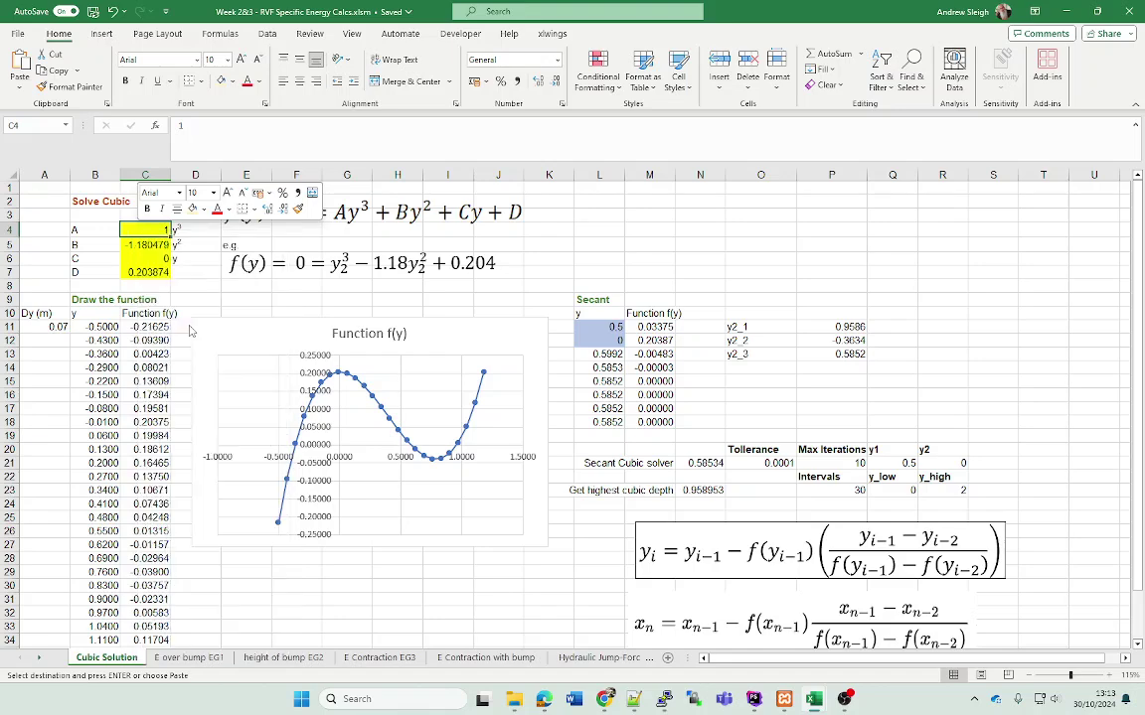
click(192, 327)
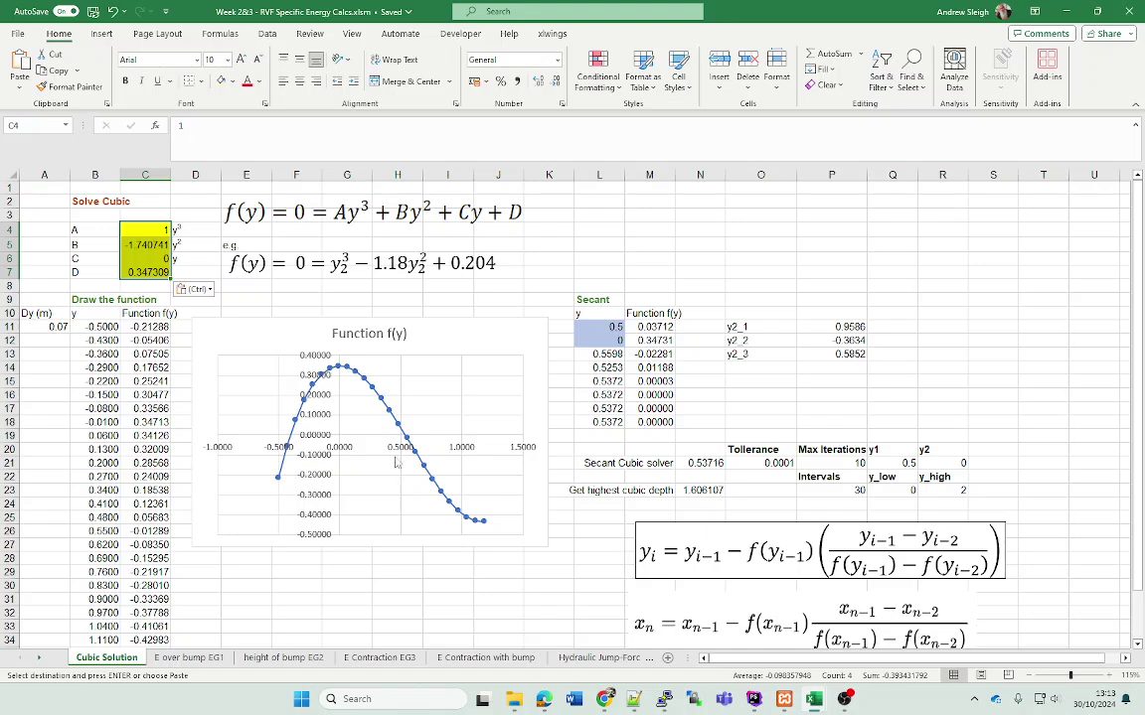
Step: Set the plotting increment Dy in A11 to 0.1 and inspect where the function curve crosses zero
click(58, 327)
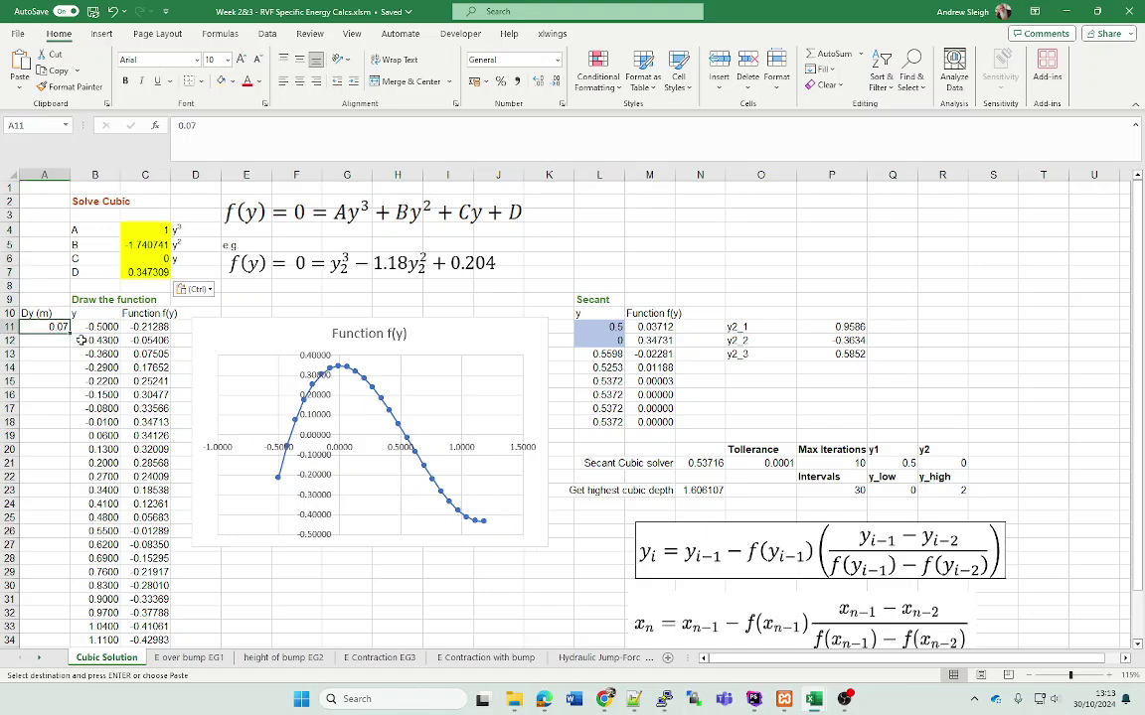
text(0.1)
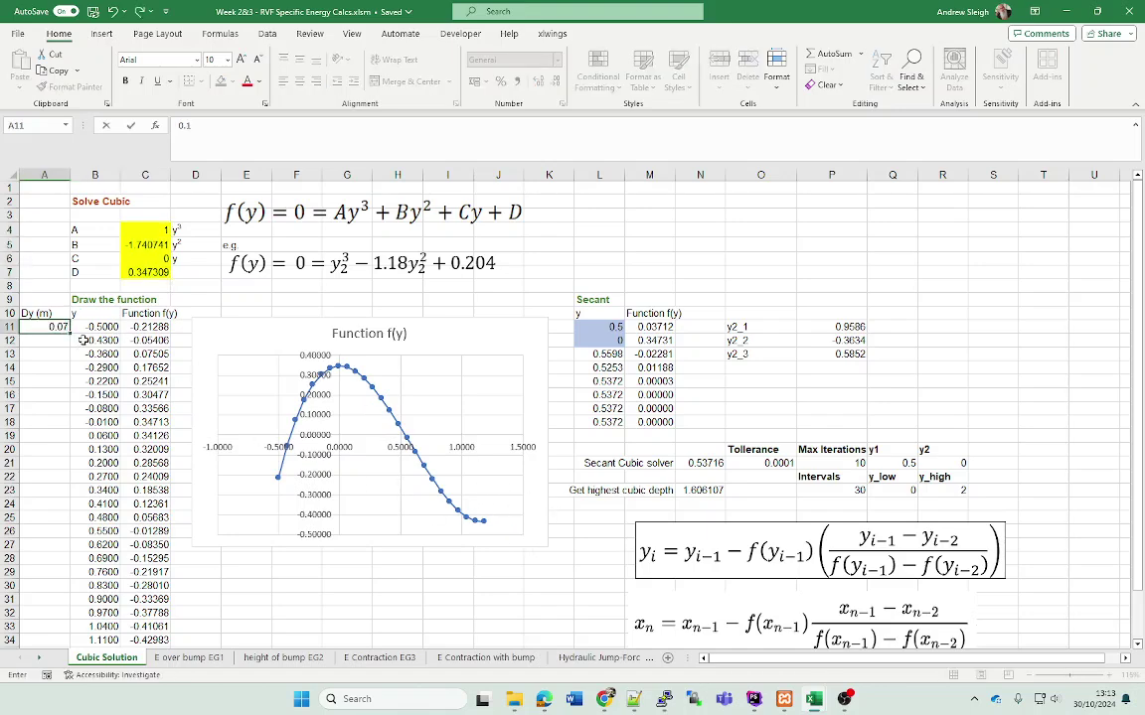
key(Return)
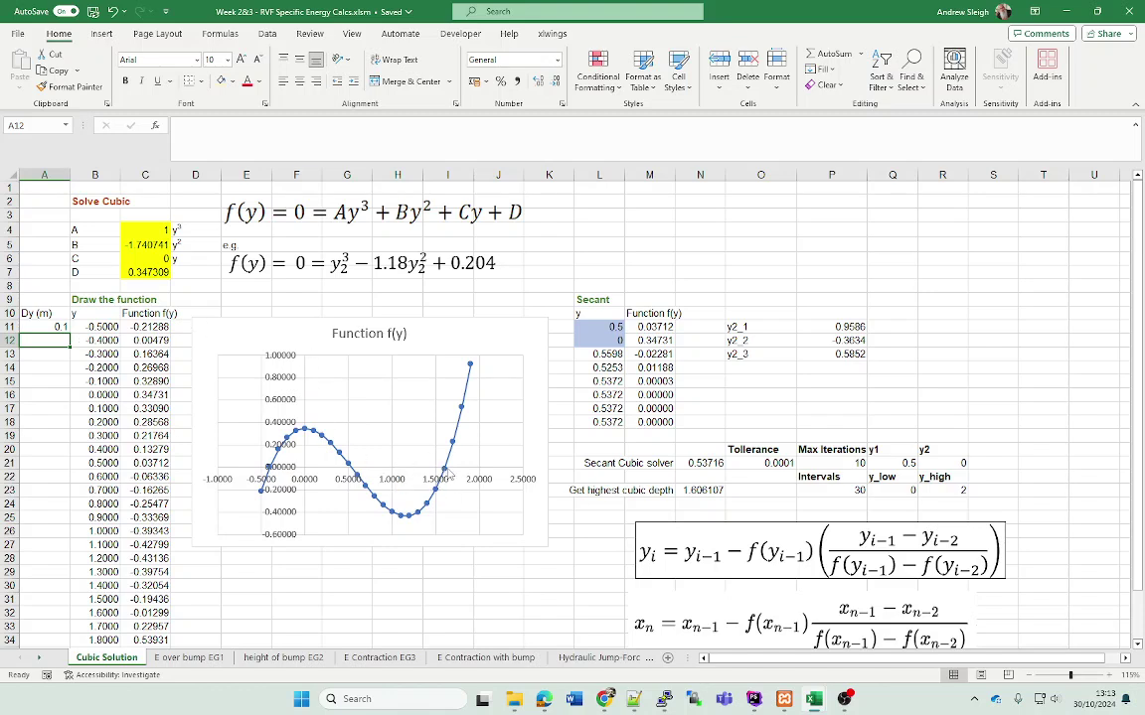
mouse_move(448, 475)
mouse_move(354, 475)
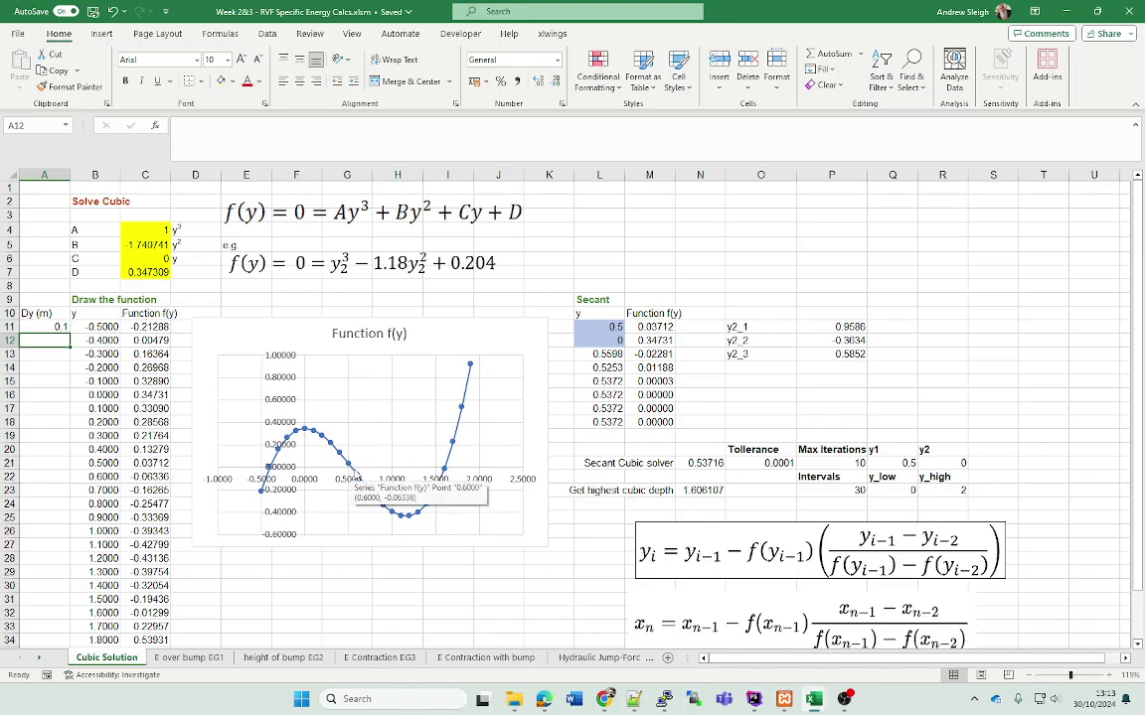
click(353, 475)
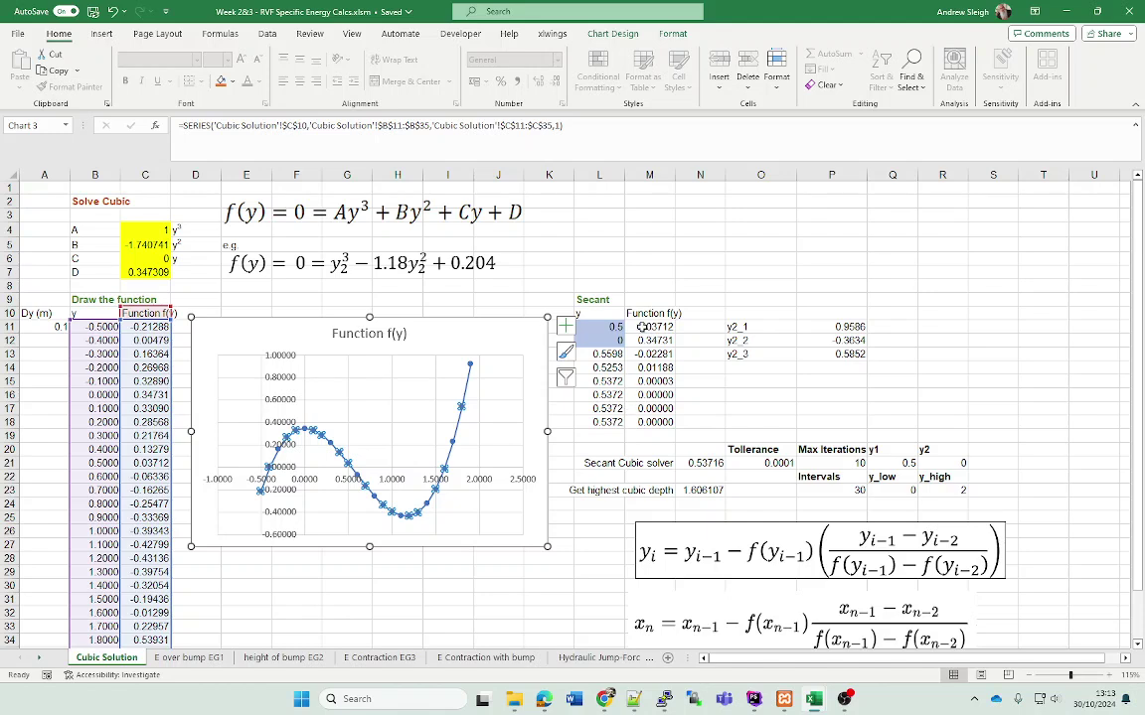
Step: Clear the old root values for y2_1, y2_2 and y2_3 in P11:P13
click(586, 340)
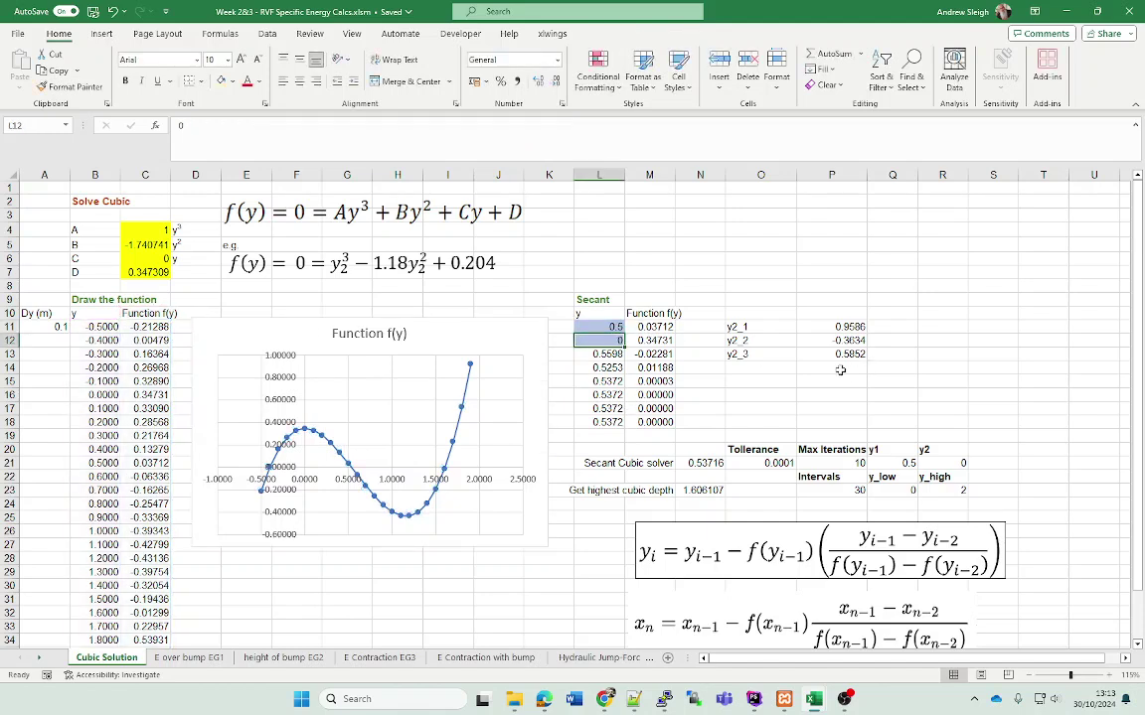
drag(855, 327, 856, 349)
click(875, 380)
key(Delete)
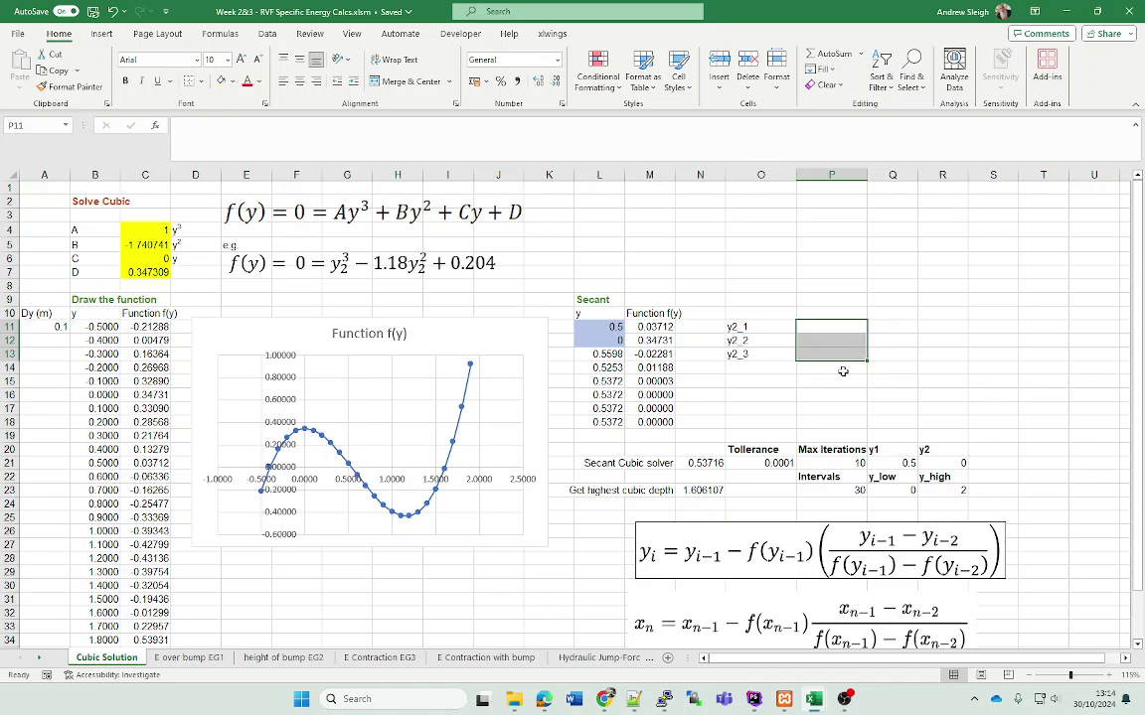
click(817, 394)
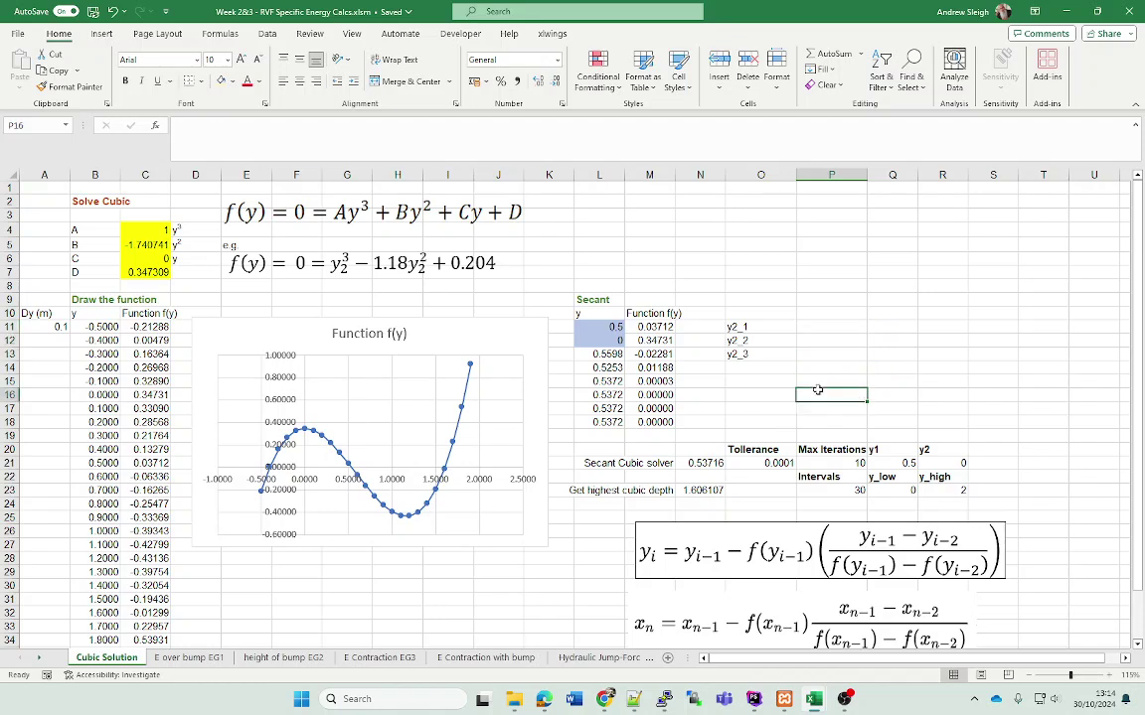
Step: Record the root from the secant iterations as 0.537 for y2_1 in P11
click(606, 368)
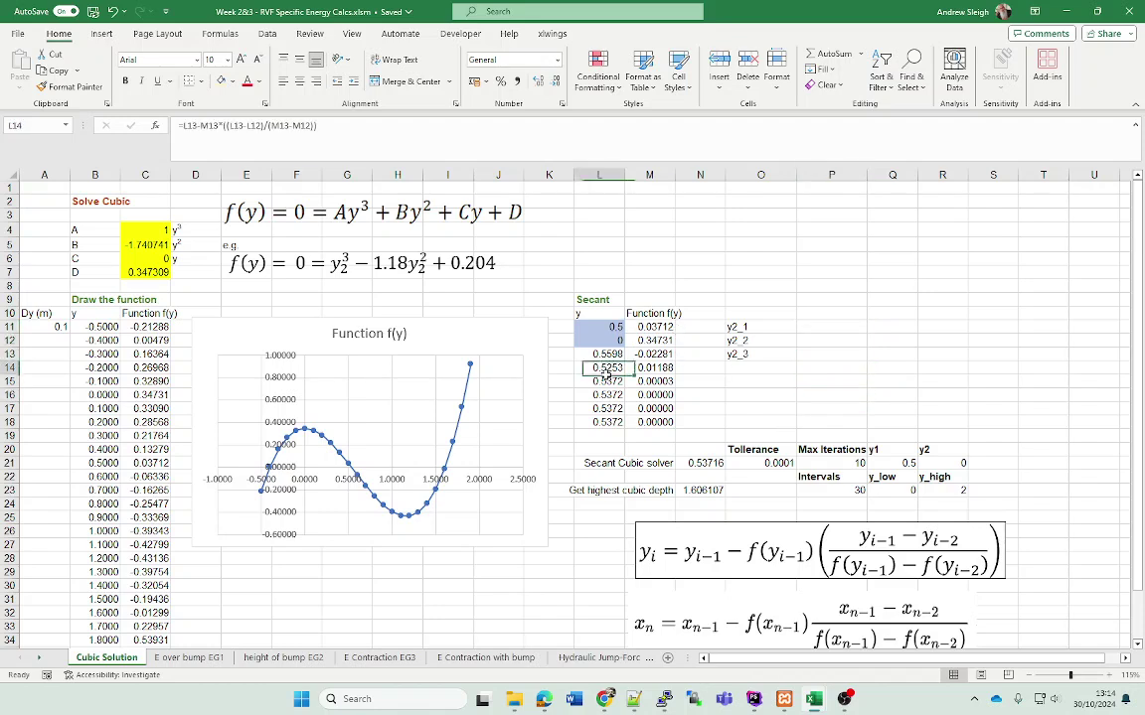
click(824, 327)
text(0)
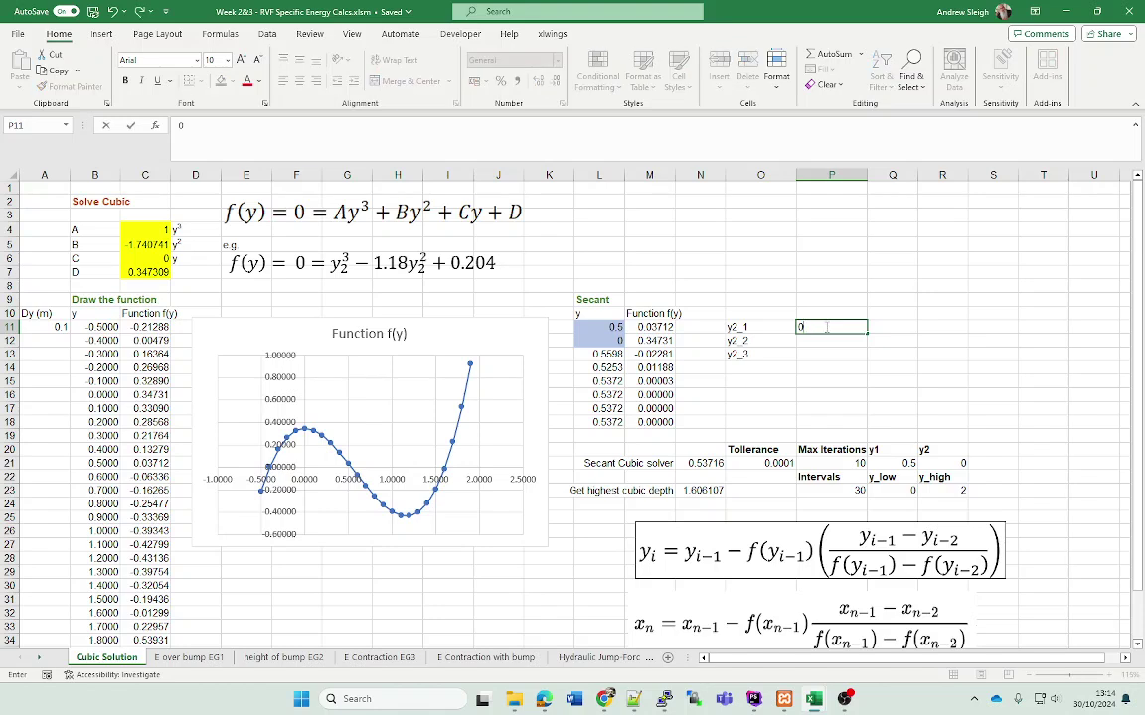
text(.537)
key(Return)
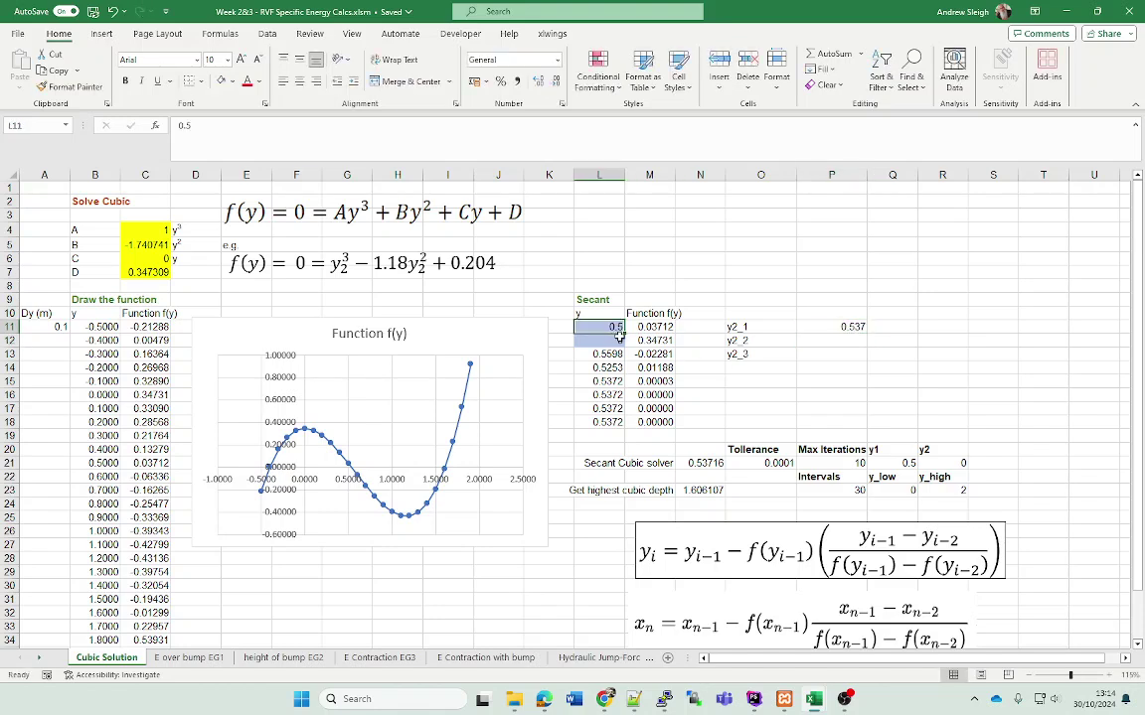
Step: Set the secant starting values to 1 in L11 and 1.5 in L12 to target the largest root
text(1)
key(Return)
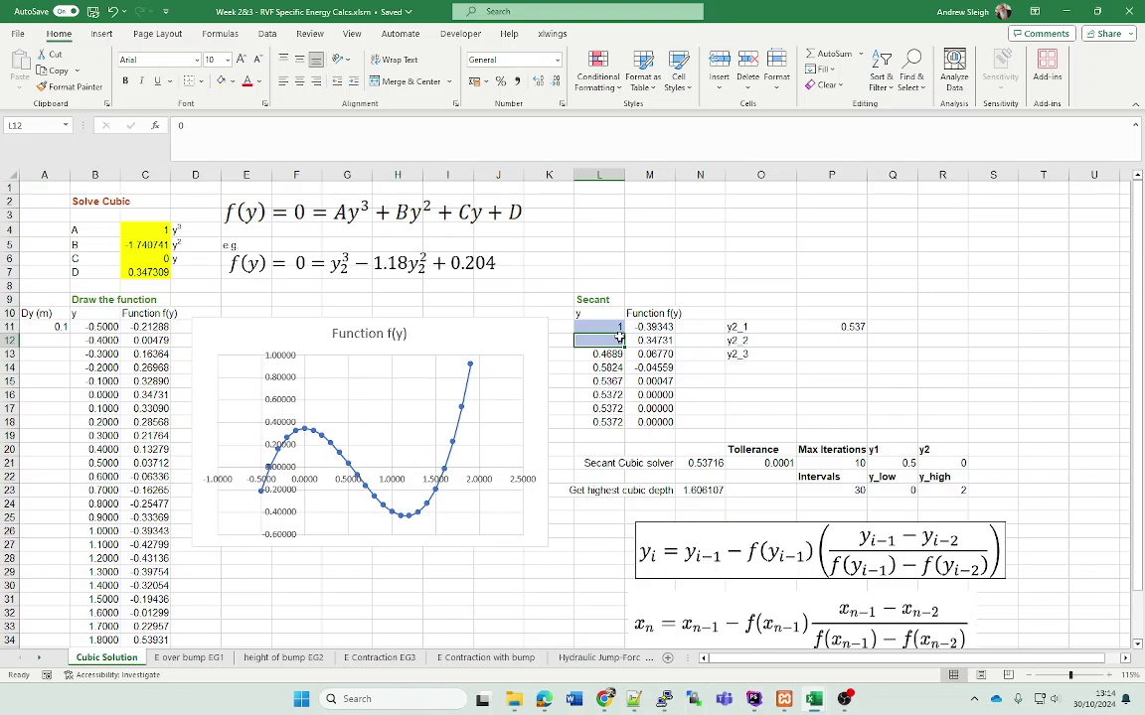
text(2)
key(Return)
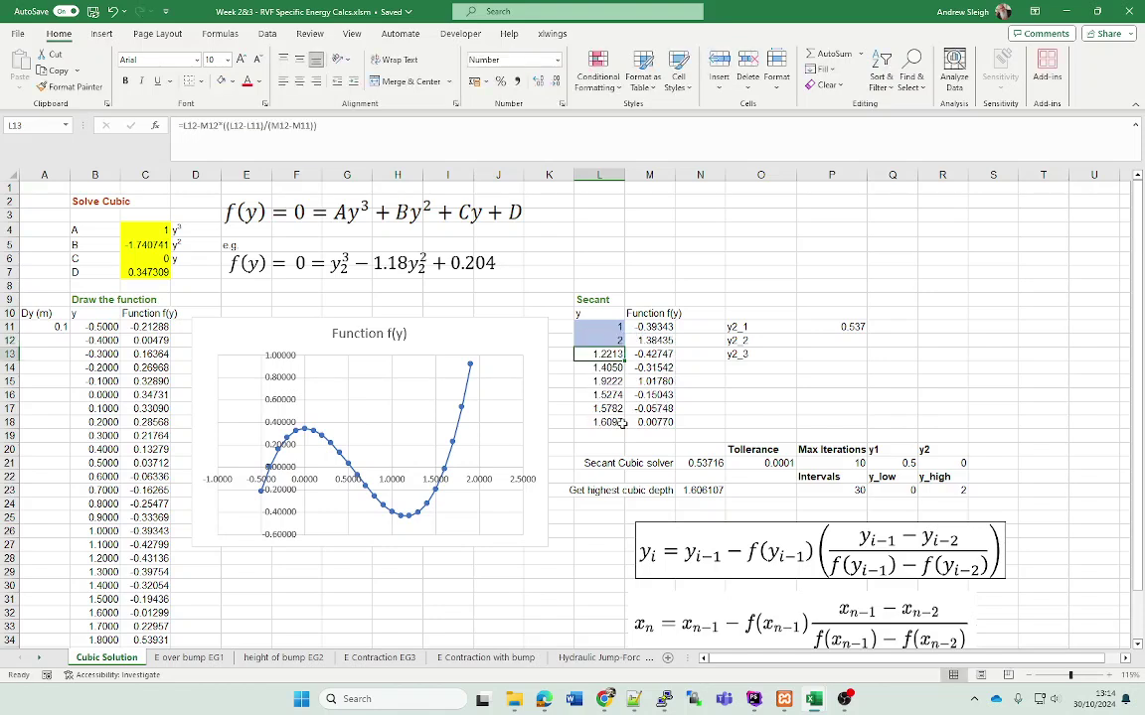
click(603, 340)
text(1.)
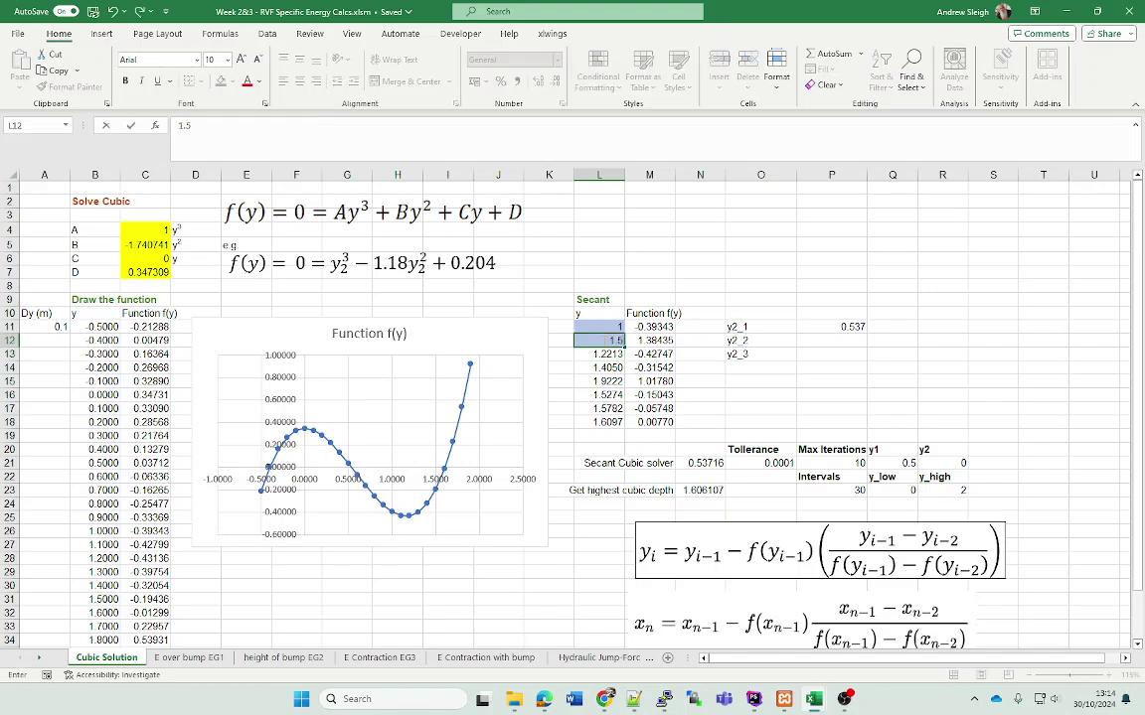
text(5)
key(Return)
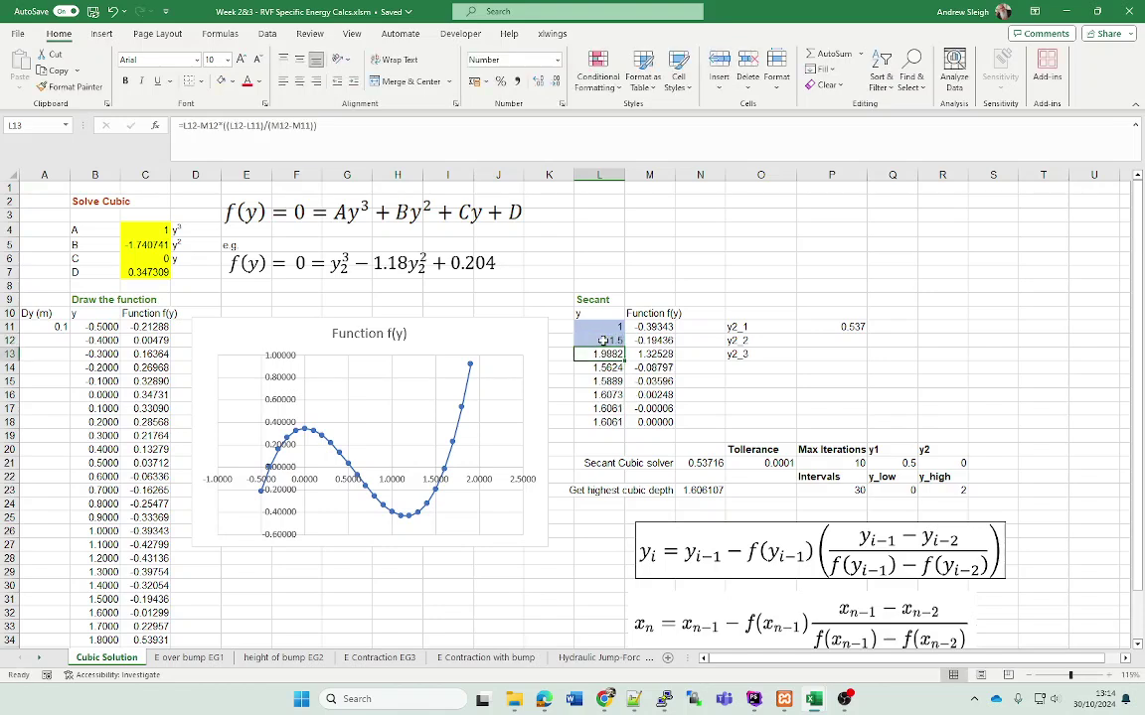
Step: Record the root from the secant iterations as 1.606 for y2_2 in P12
click(609, 423)
click(840, 343)
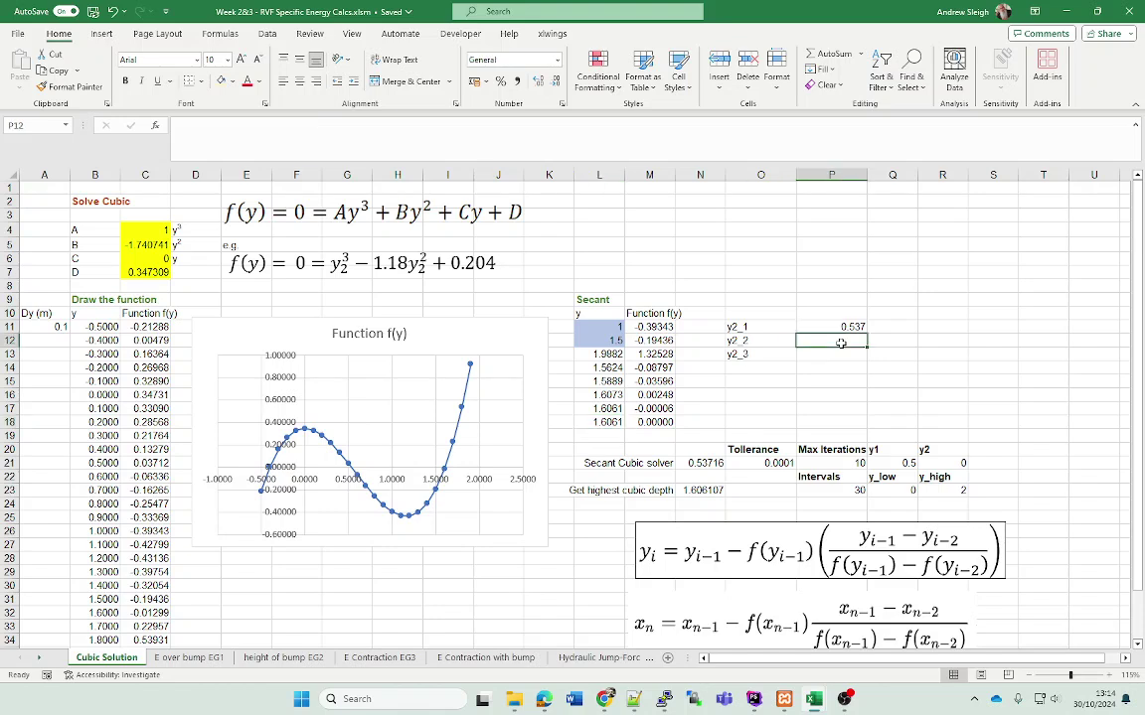
text(1.606)
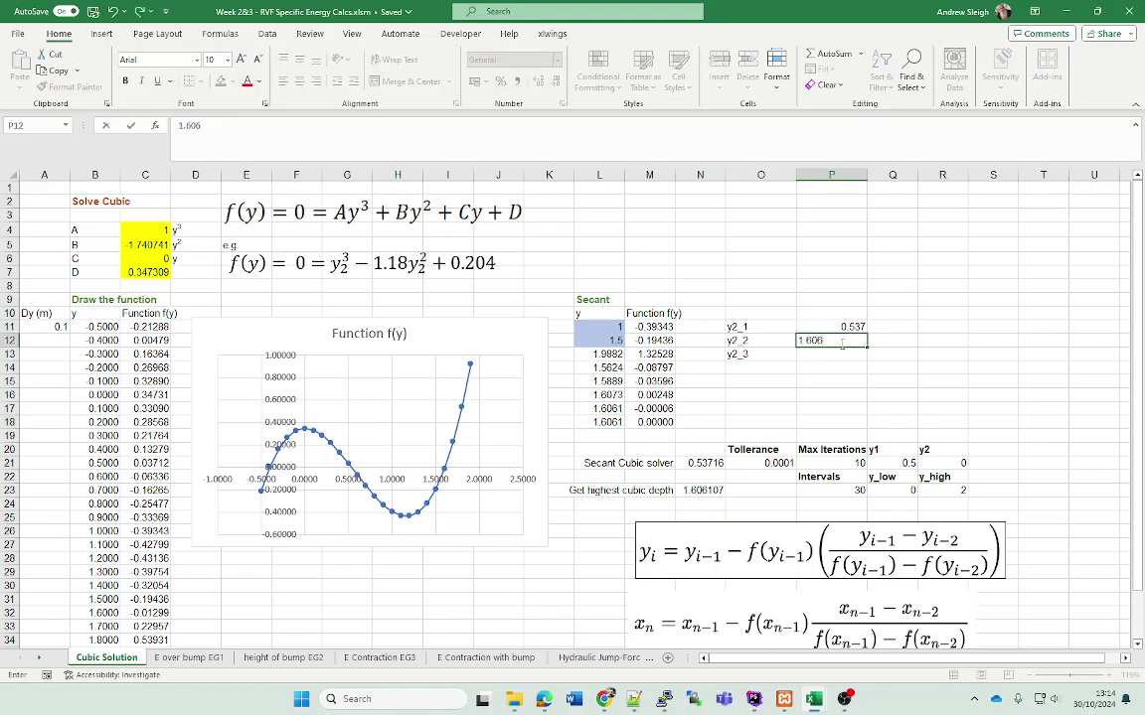
key(Return)
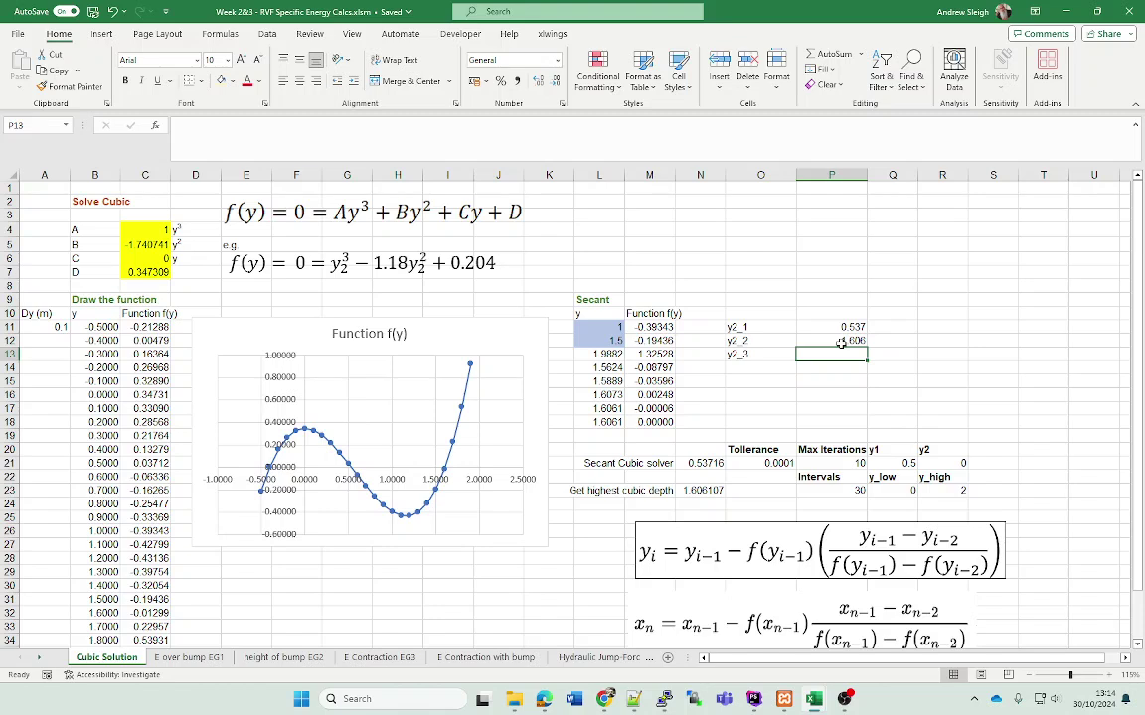
Step: Set the second secant starting value in L12 to -0.5 and follow the iterations towards the negative root
click(610, 339)
text(=)
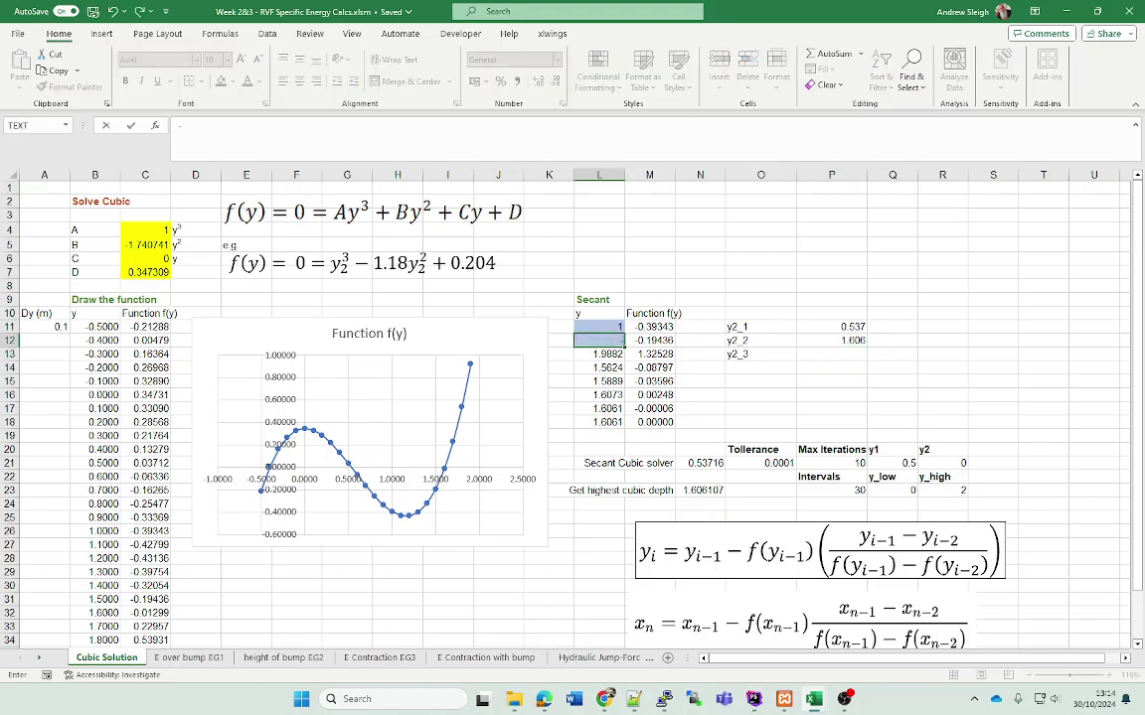
text(0.5)
key(Return)
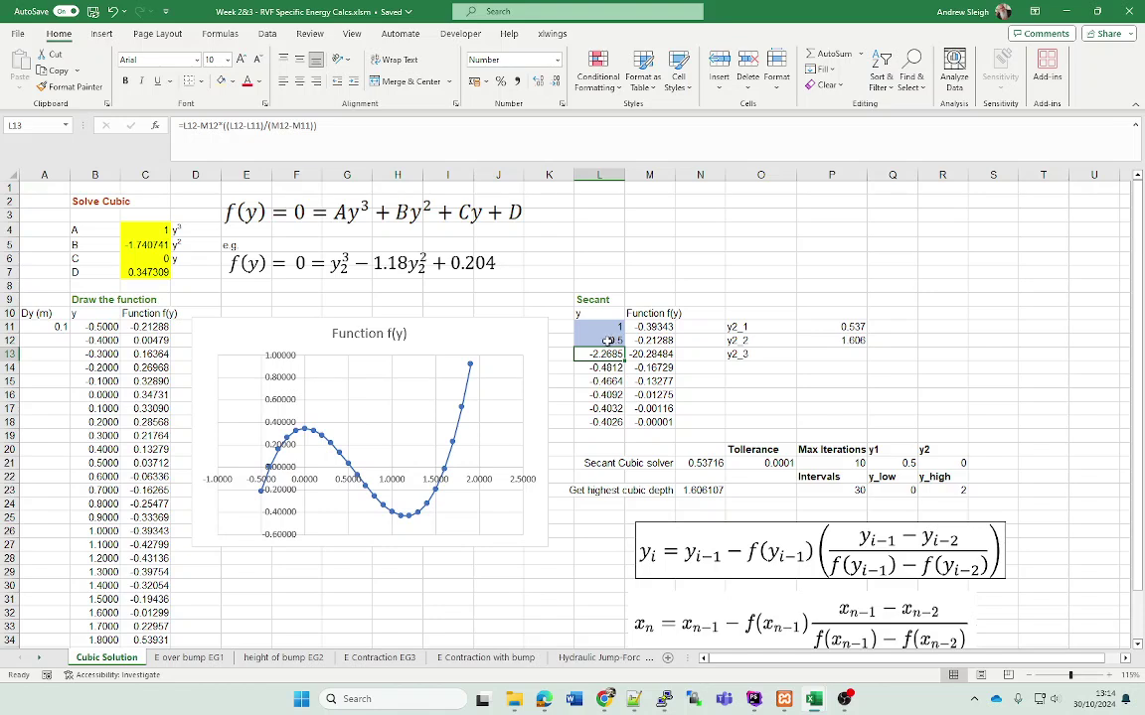
key(Down)
key(Down)
key(Down)
key(Down)
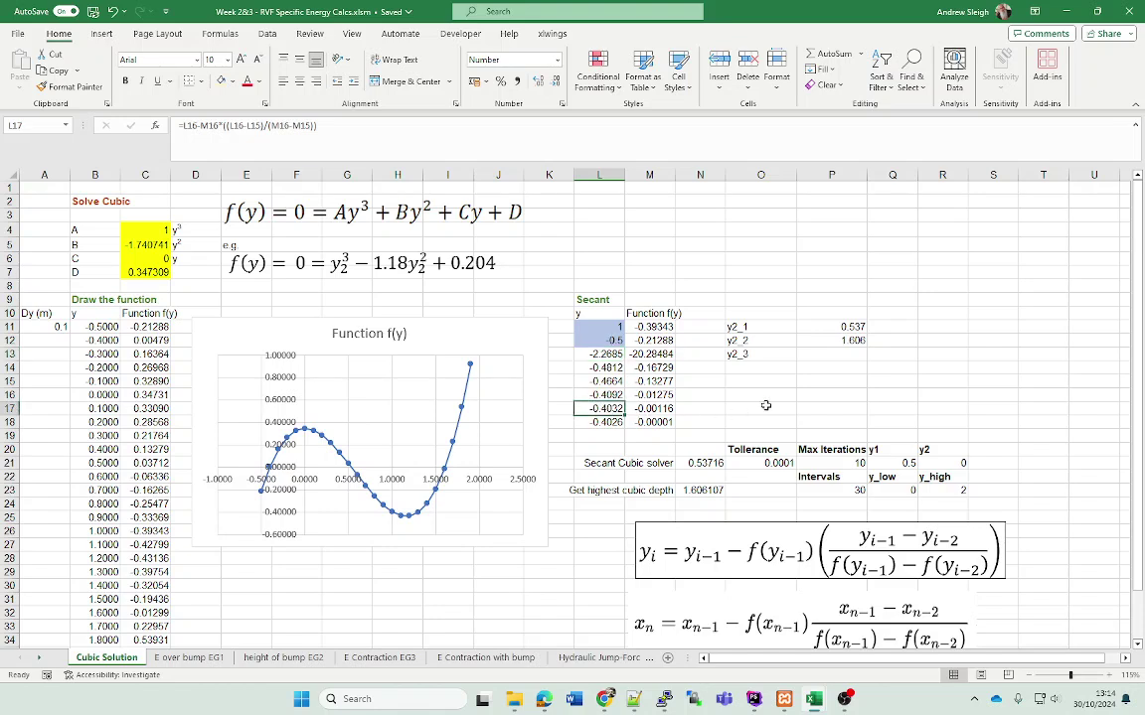
Step: Record the negative root as -0.403 for y2_3 in P13
click(844, 355)
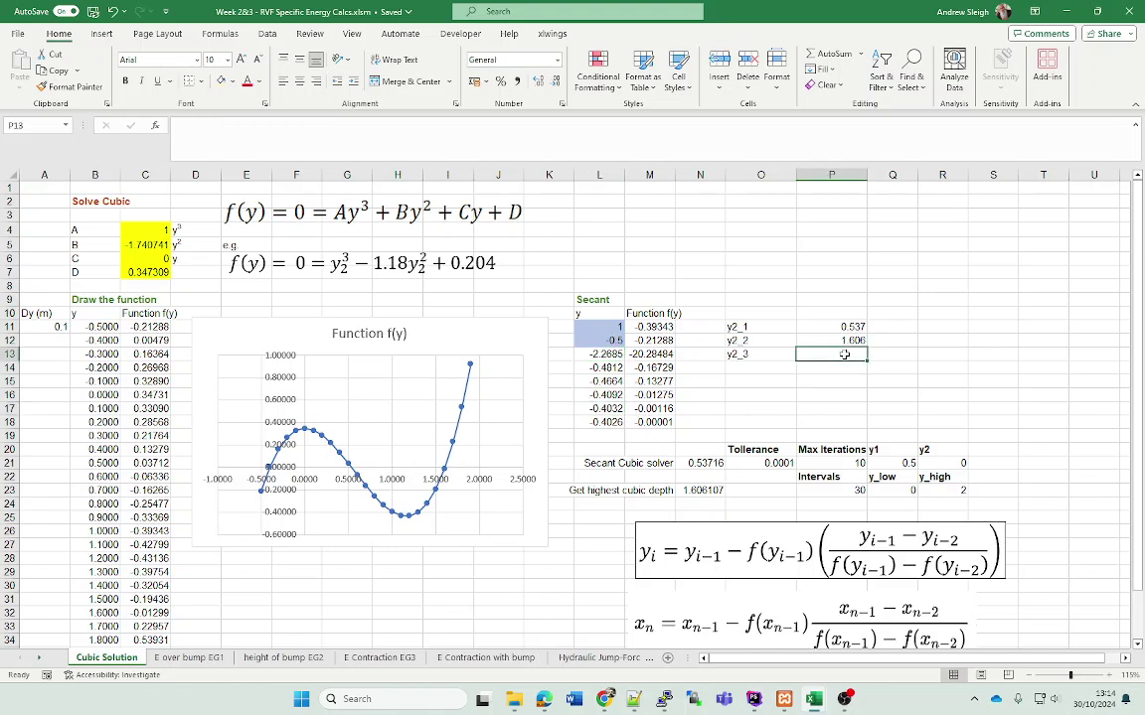
text(-0.40)
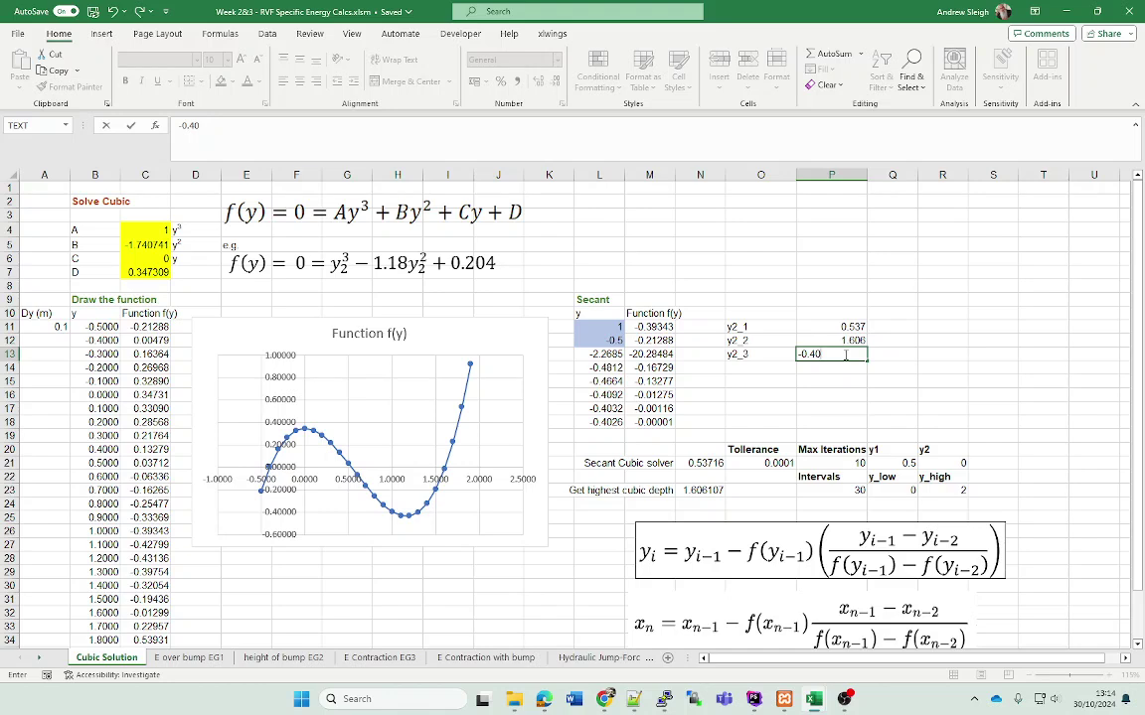
text(3)
key(Return)
click(847, 342)
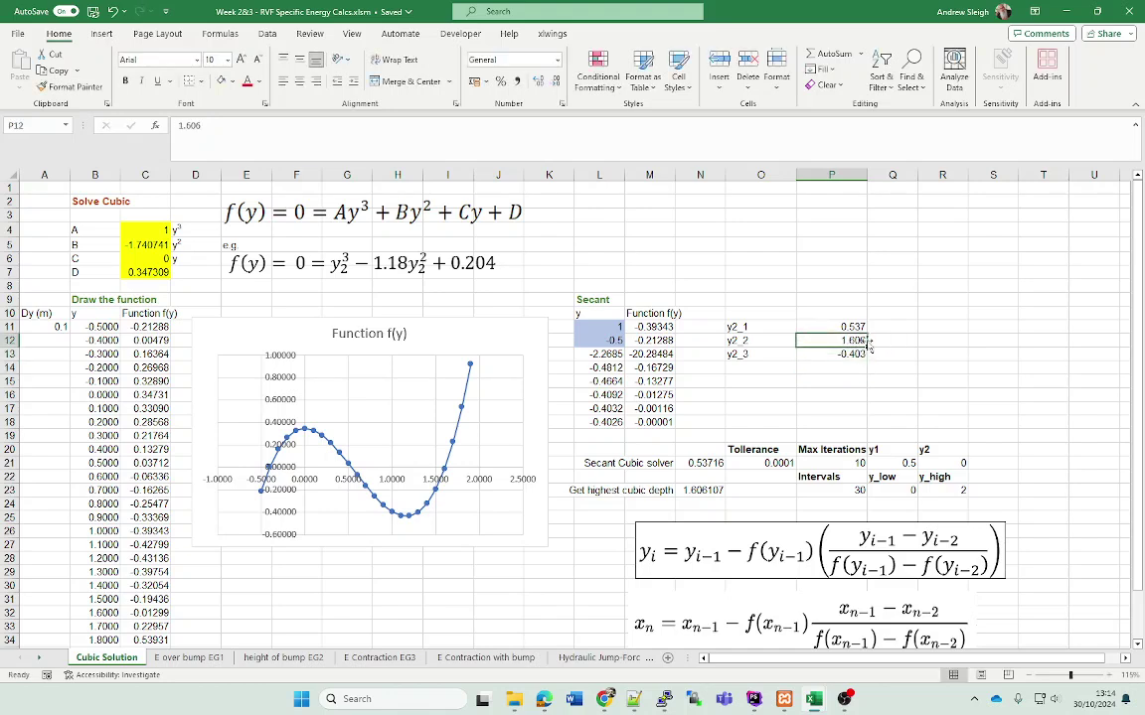
Step: Check the Secant Cubic solver's formula in N21 and set its starting values to 2 for y1 and 1 for y2
click(709, 491)
click(714, 464)
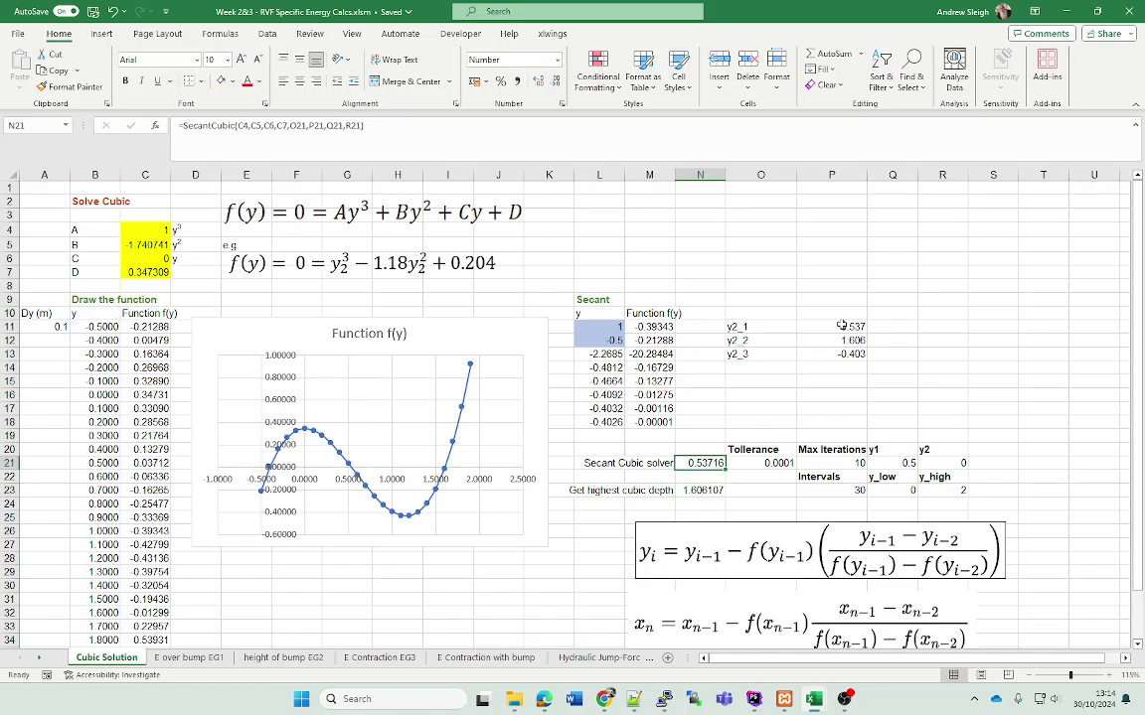
click(840, 463)
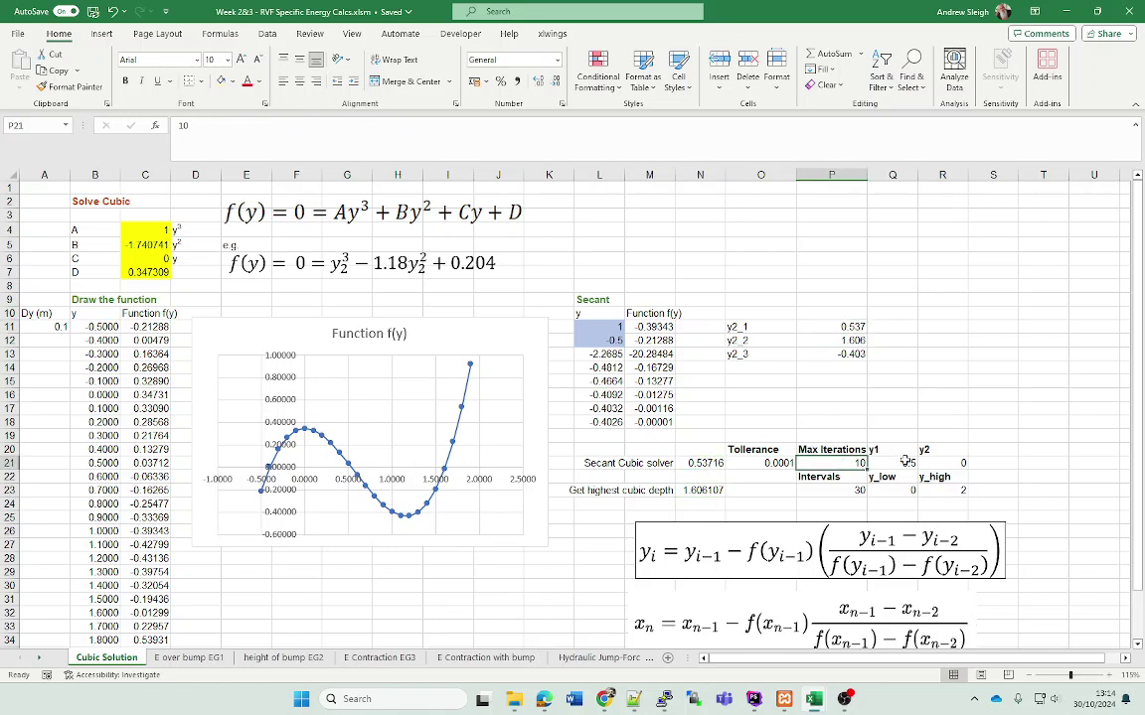
click(891, 463)
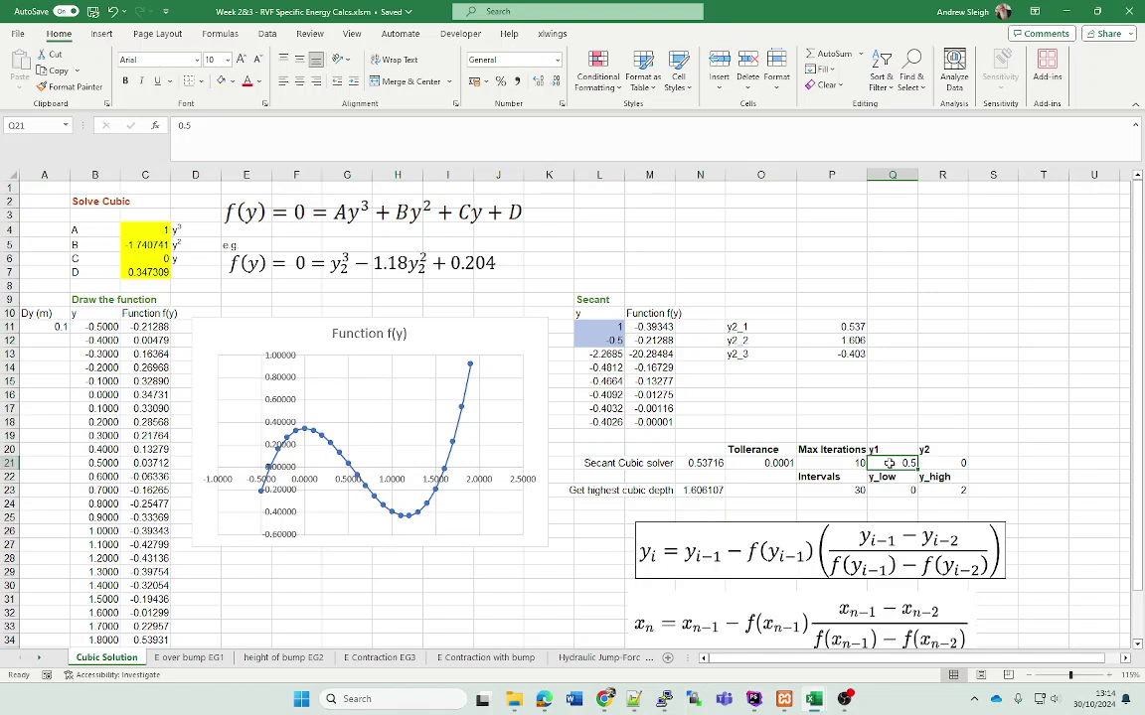
click(949, 464)
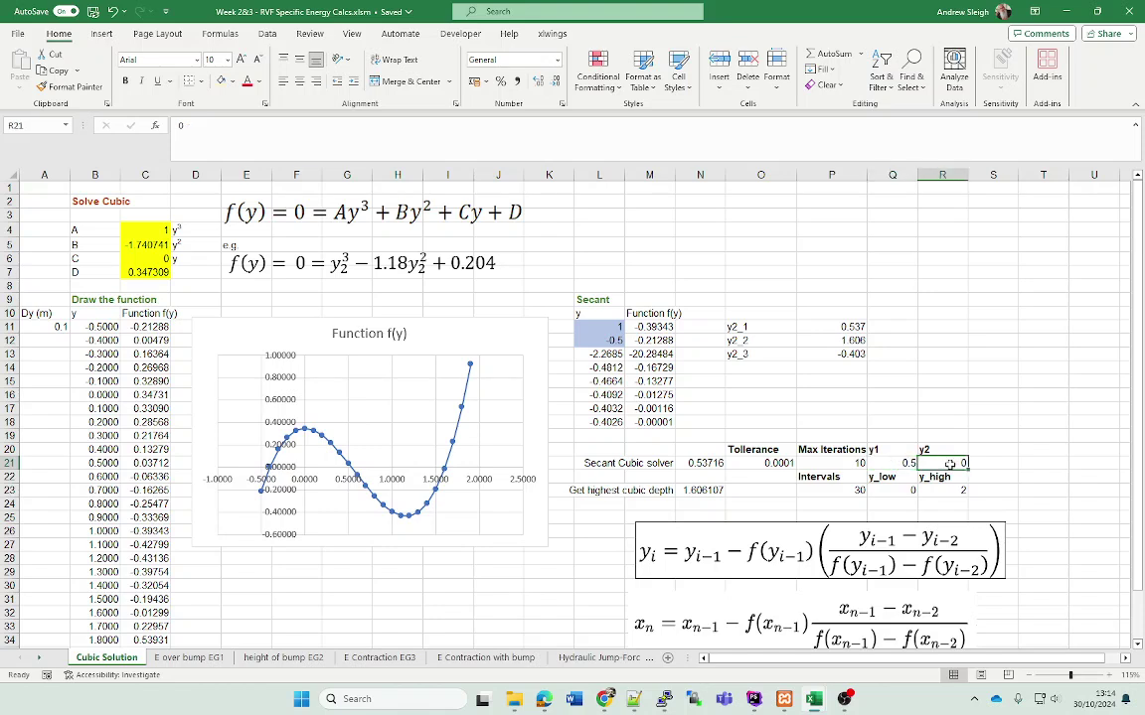
text(1)
key(Return)
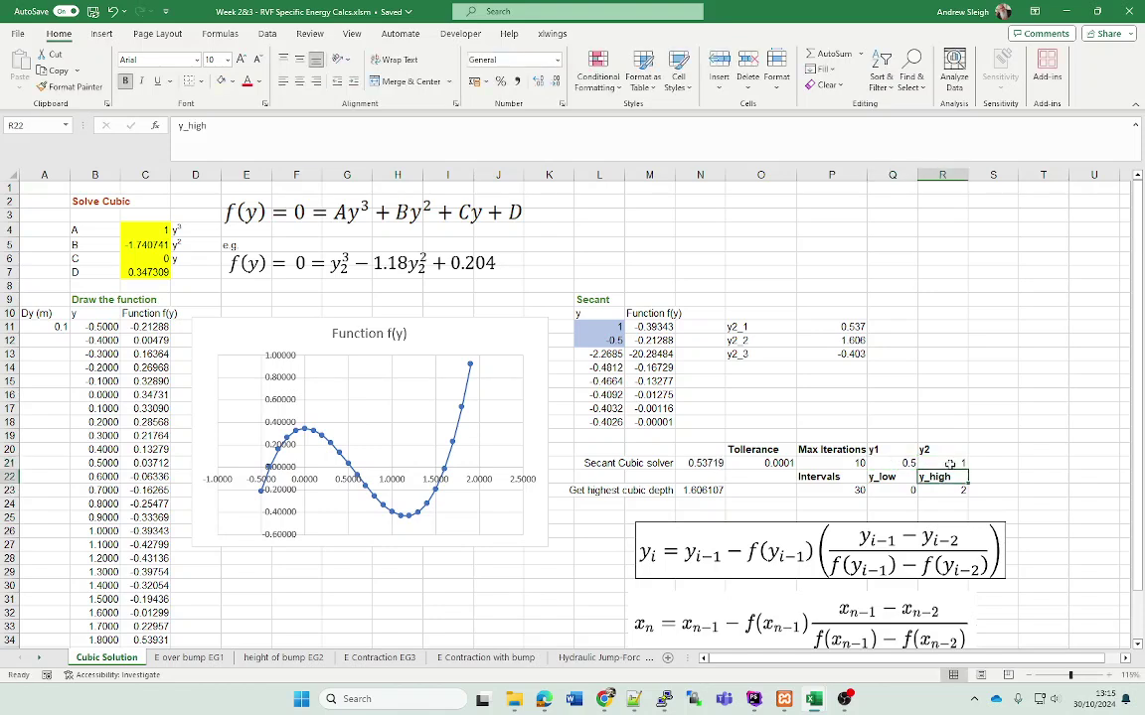
key(Up)
key(Left)
text(2)
key(Return)
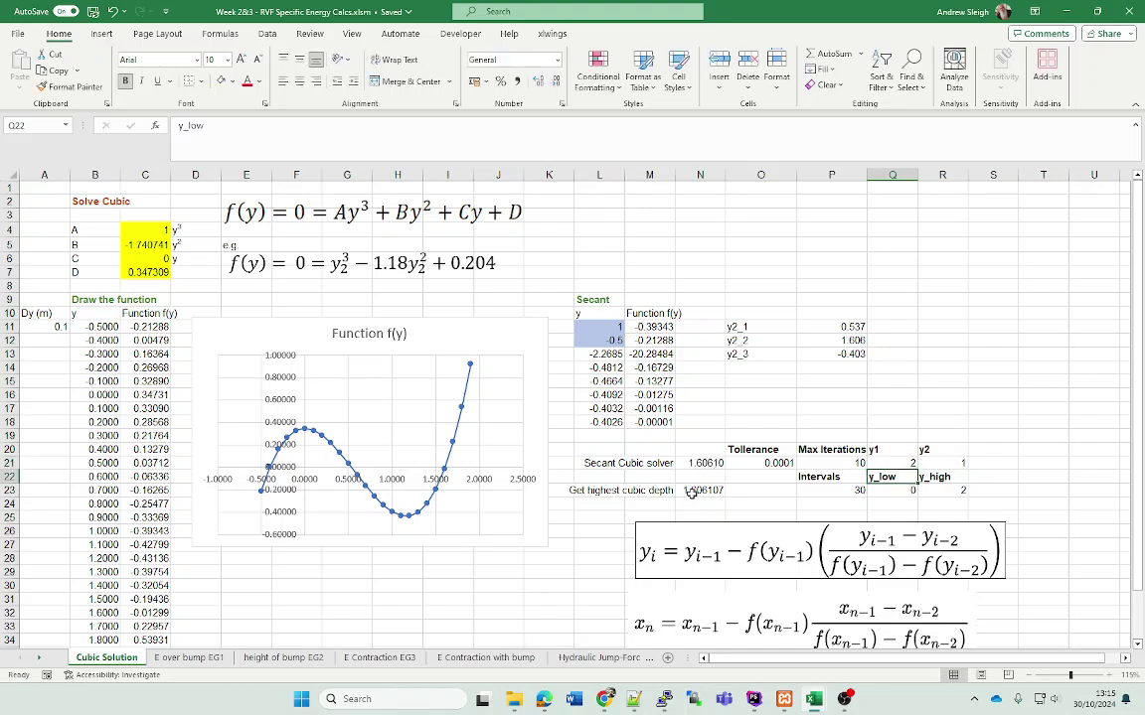
Step: Examine the formula behind the highest cubic depth in N23
click(637, 490)
click(607, 492)
click(717, 490)
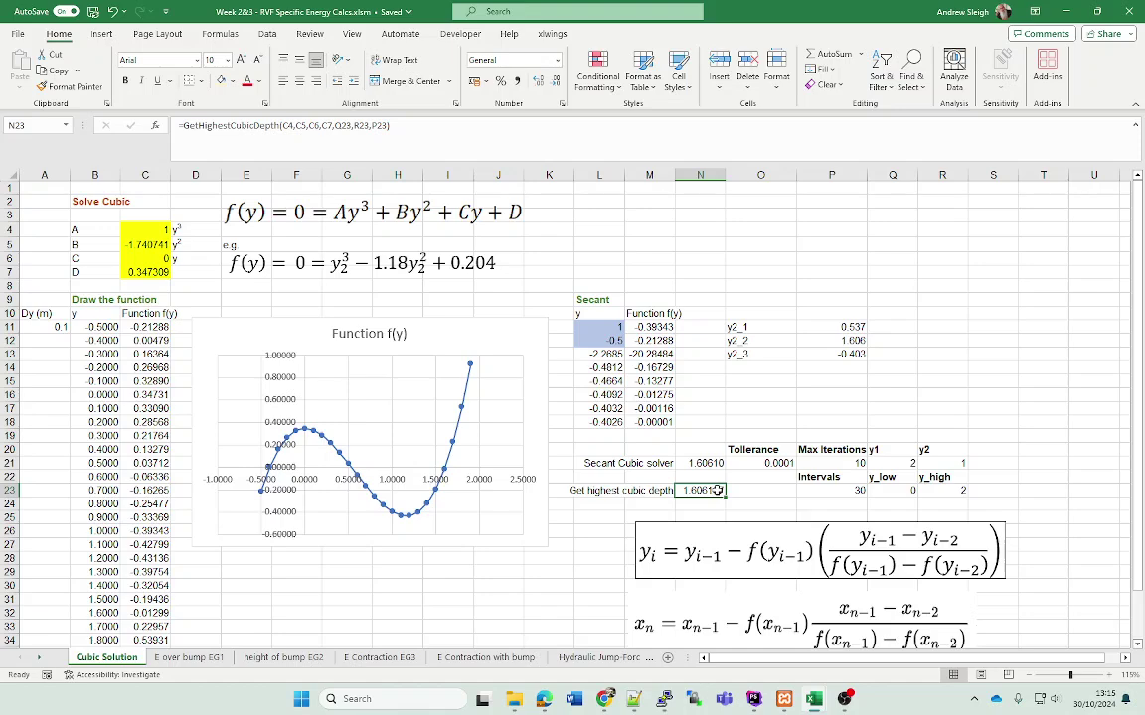
Step: Return to the E Contraction EG3 sheet and examine the Secant Cubic solver formula in D71 and its starting values
click(380, 658)
click(486, 658)
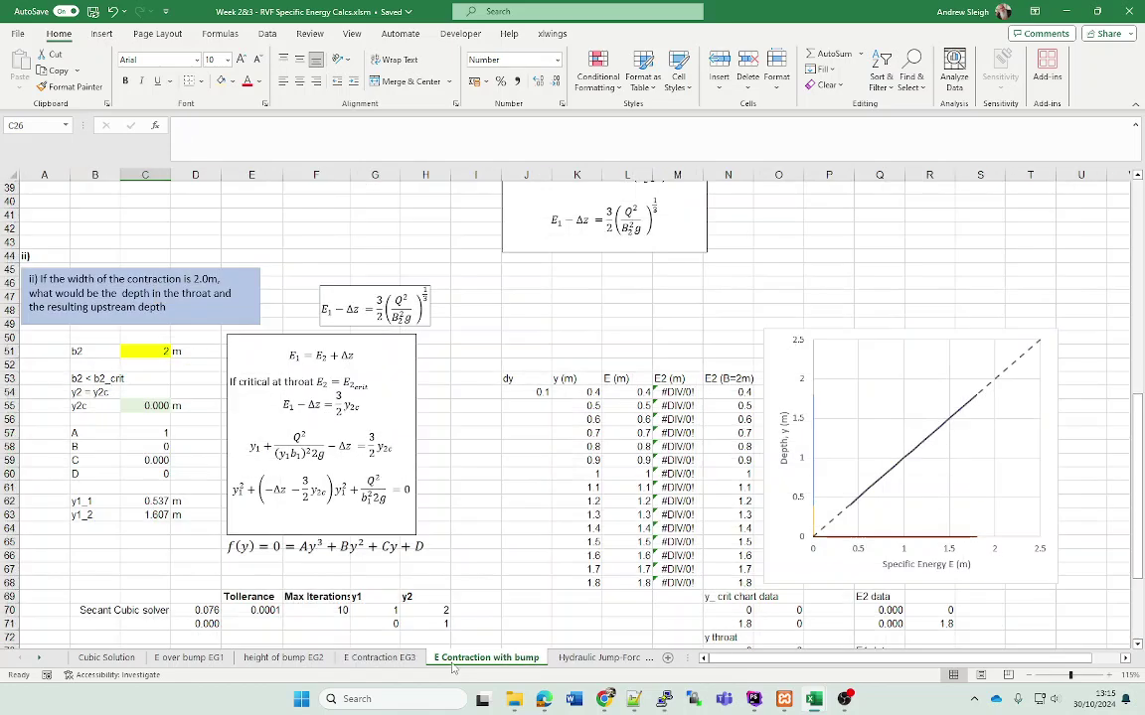
click(380, 658)
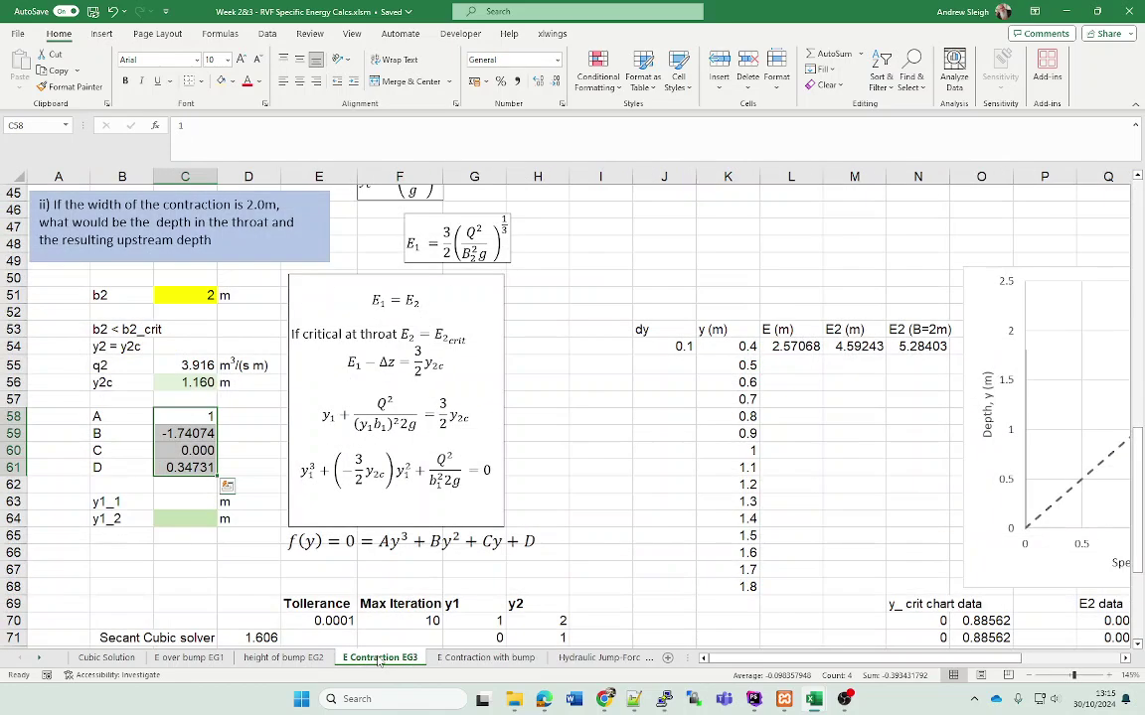
scroll(159, 447, up, 2)
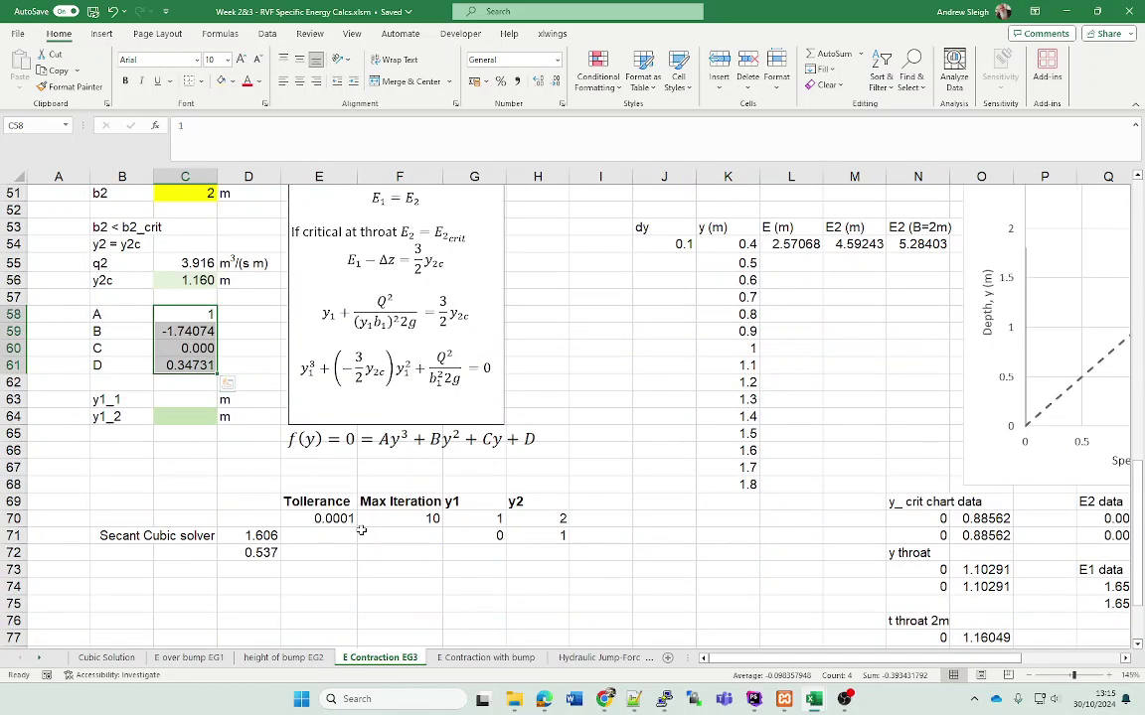
click(314, 552)
click(256, 536)
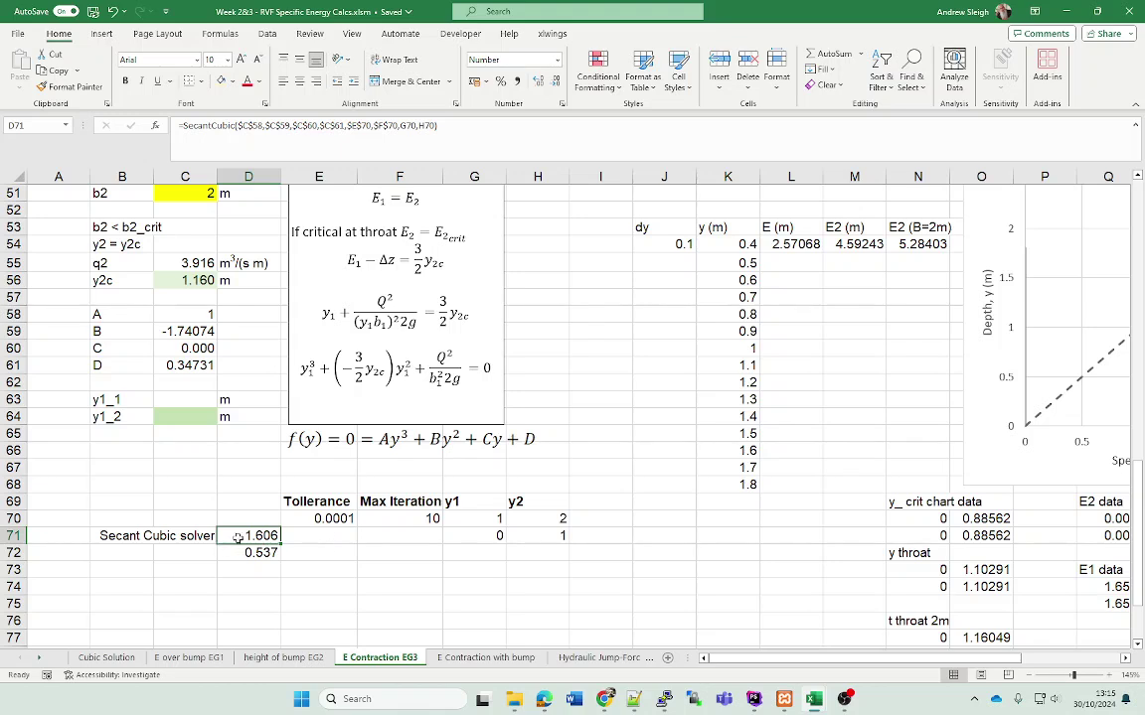
click(544, 535)
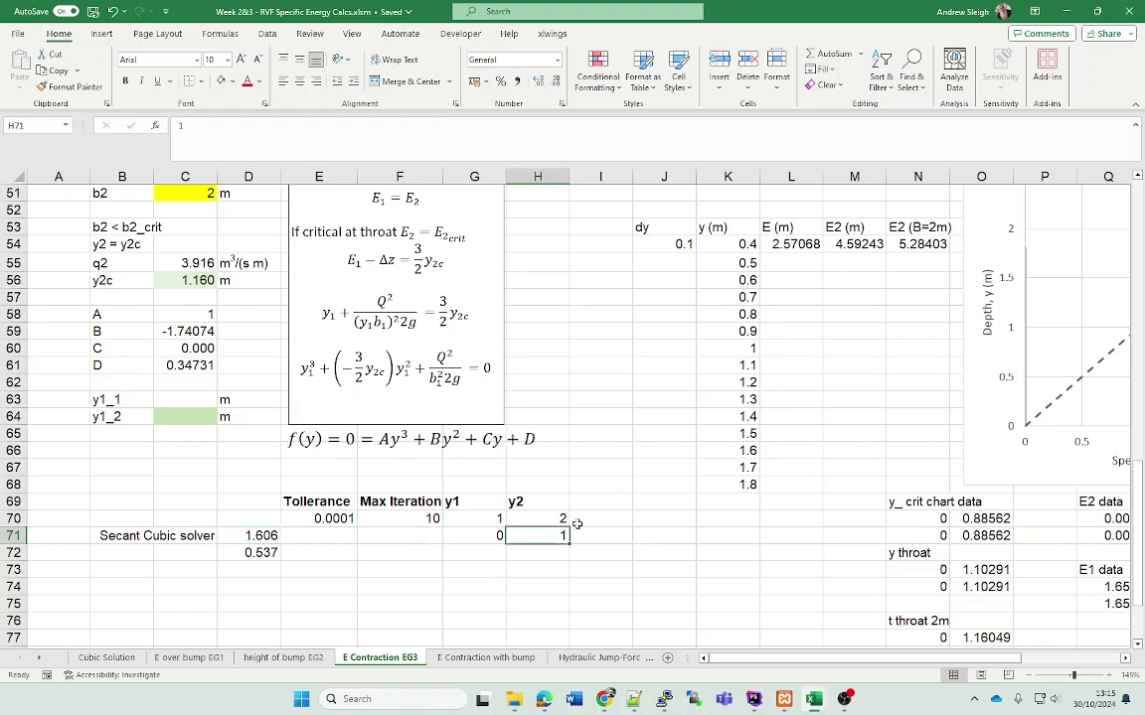
Step: Link the upstream depth y1_2 in C64 to the solver result with the formula =D71
click(169, 400)
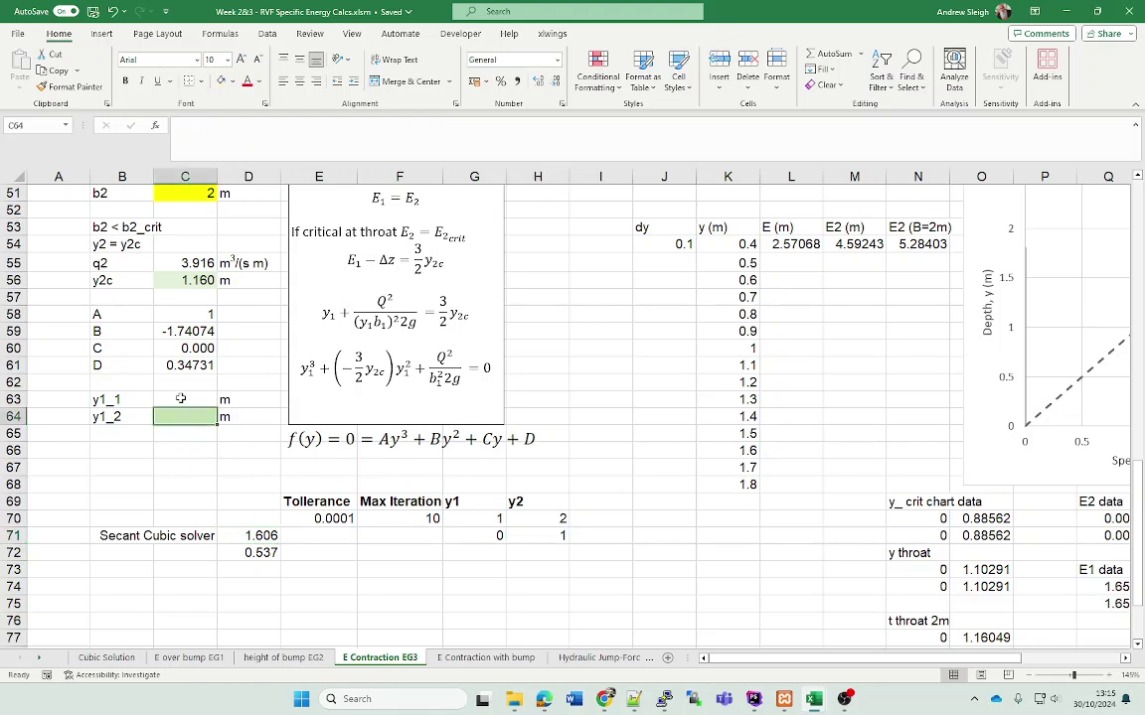
click(155, 126)
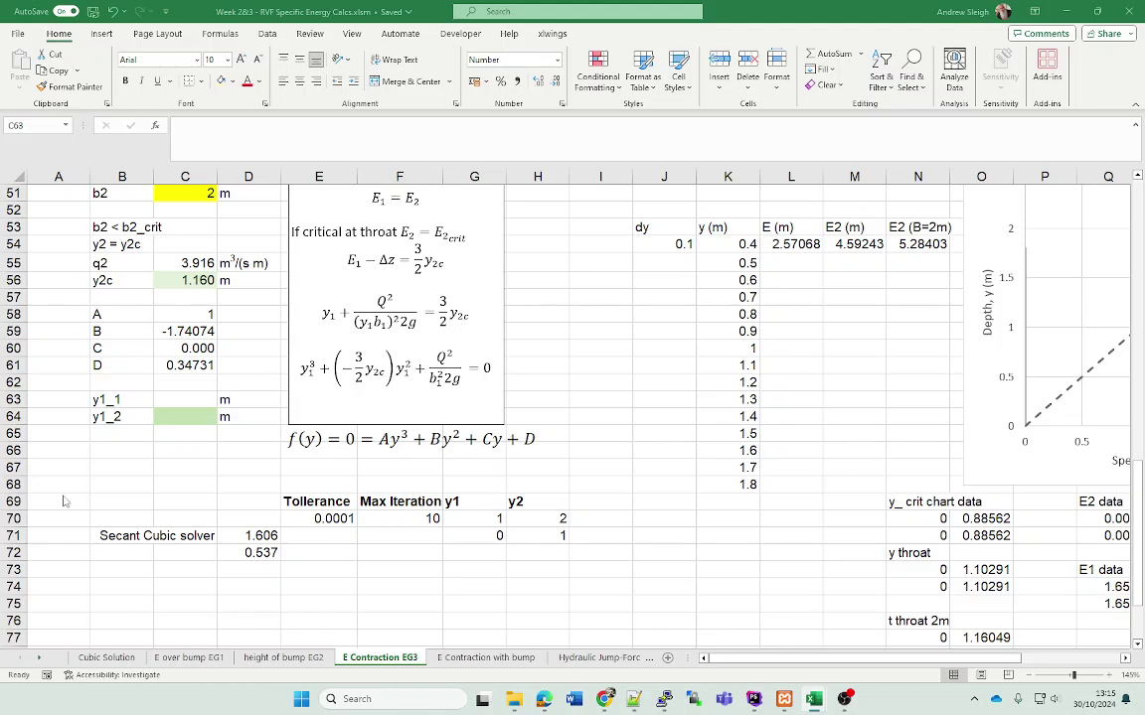
click(184, 414)
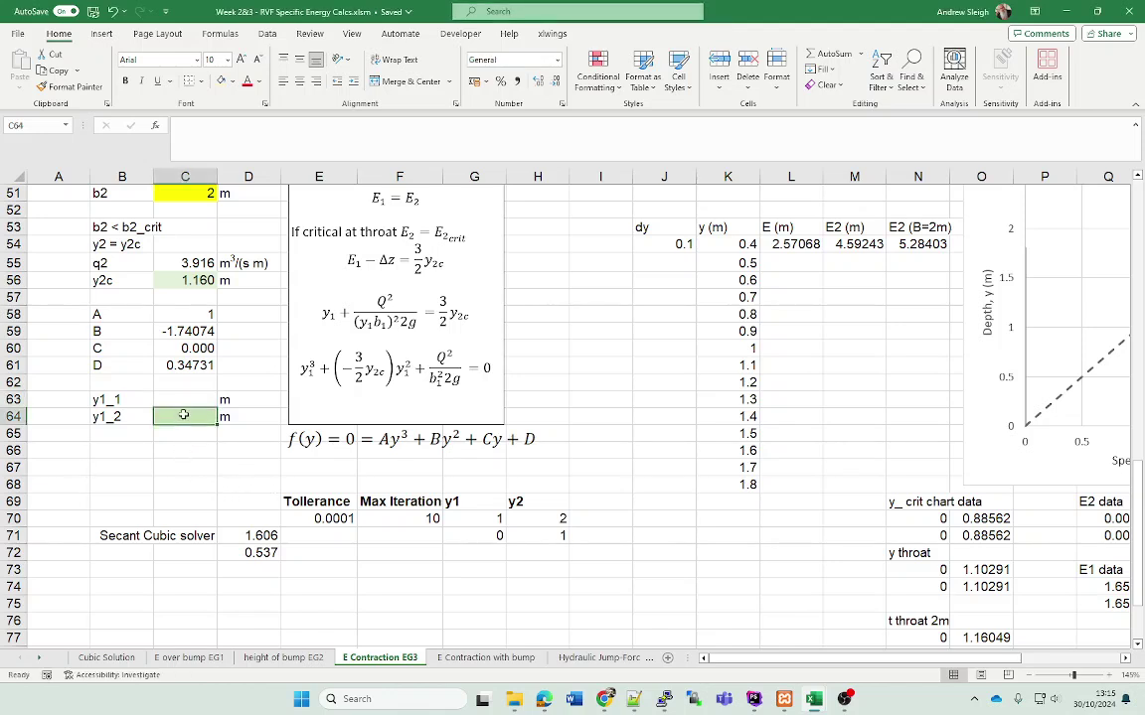
text(=)
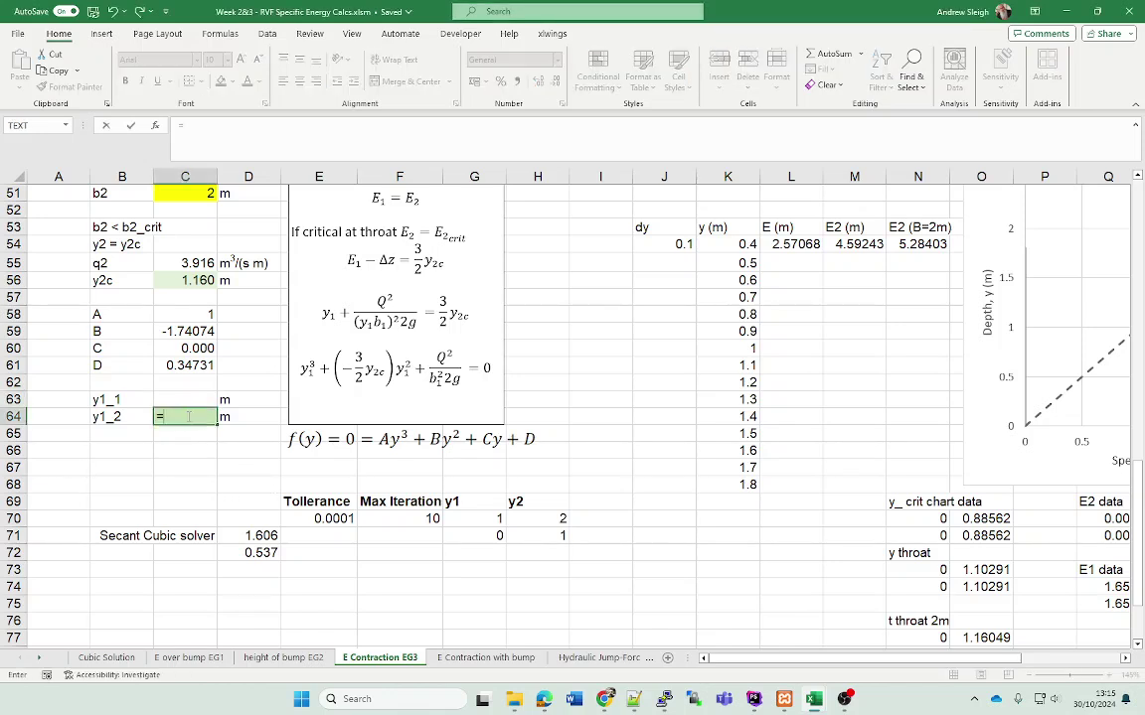
click(262, 536)
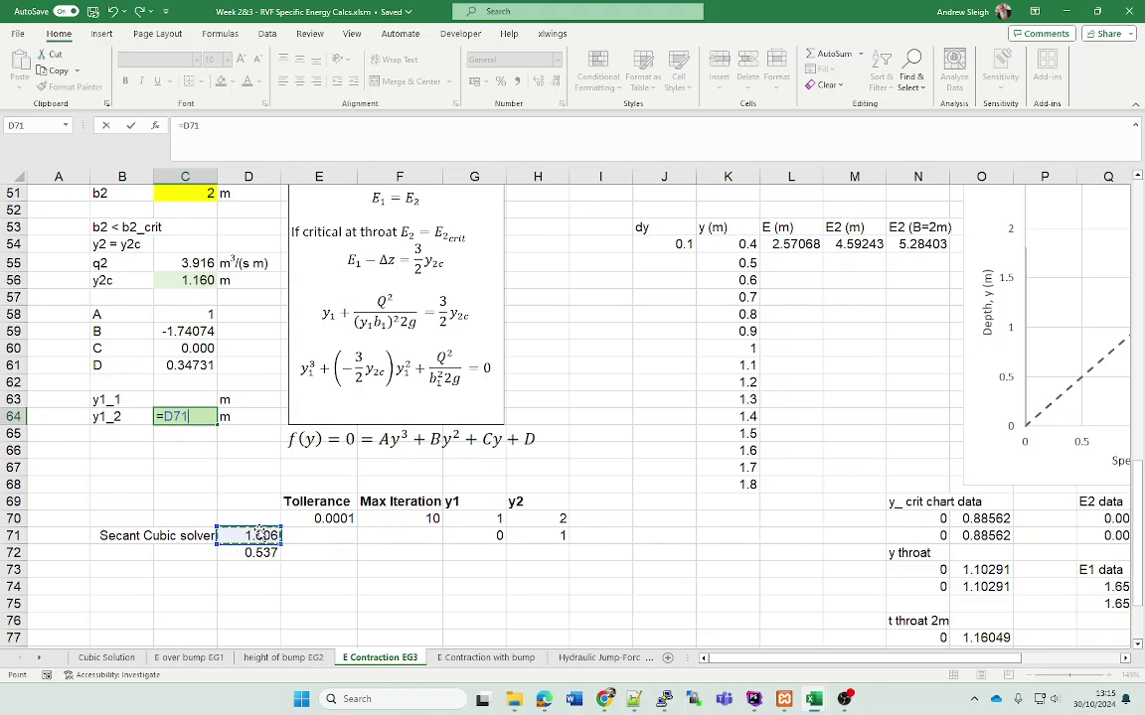
key(Return)
Step: Link the upstream depth y1_1 in C63 to the second solver result with =D72 and review it against the question
click(171, 398)
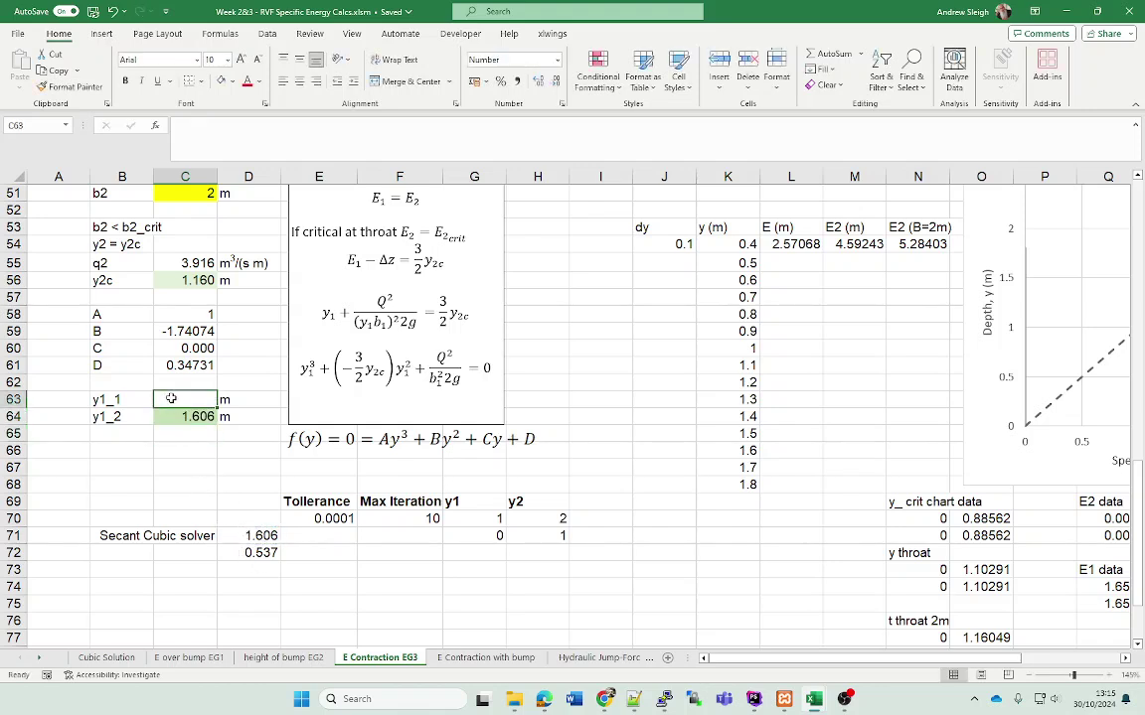
text(-)
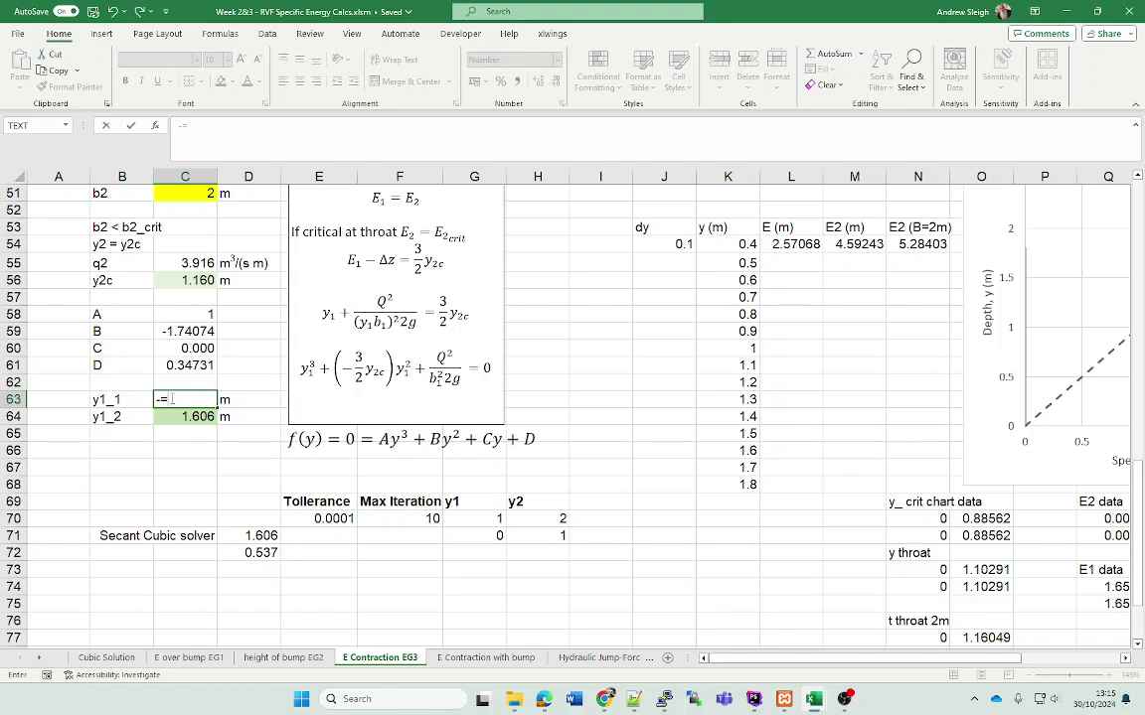
click(258, 555)
key(Return)
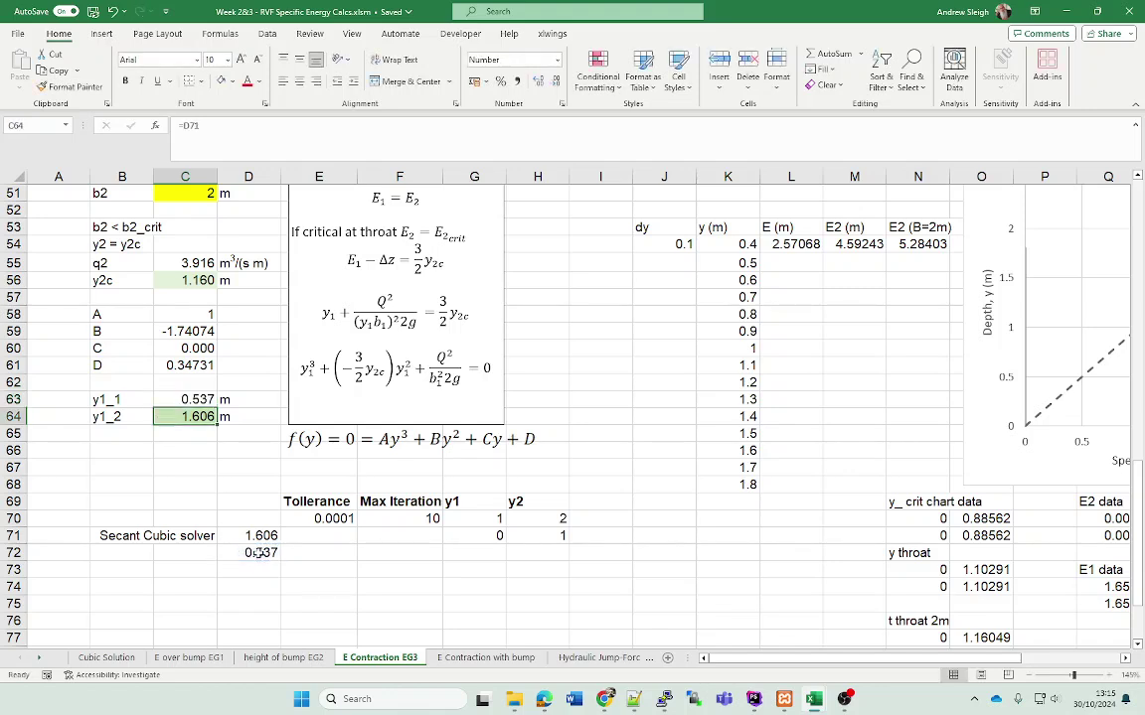
click(195, 399)
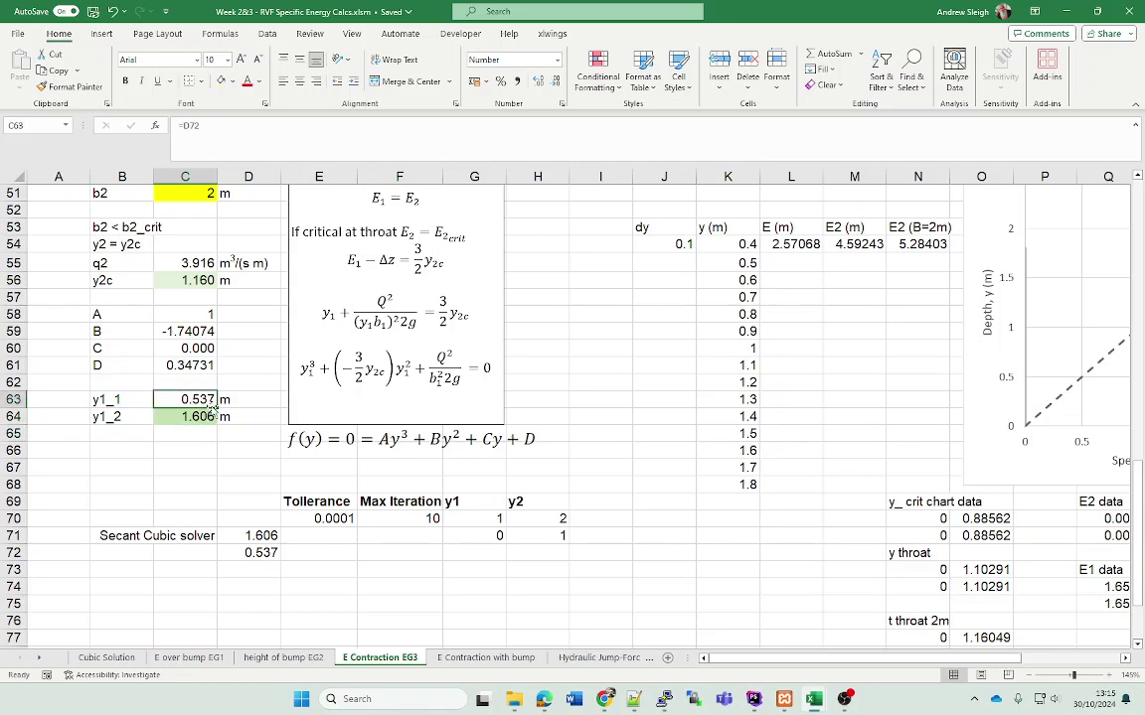
scroll(124, 382, up, 4)
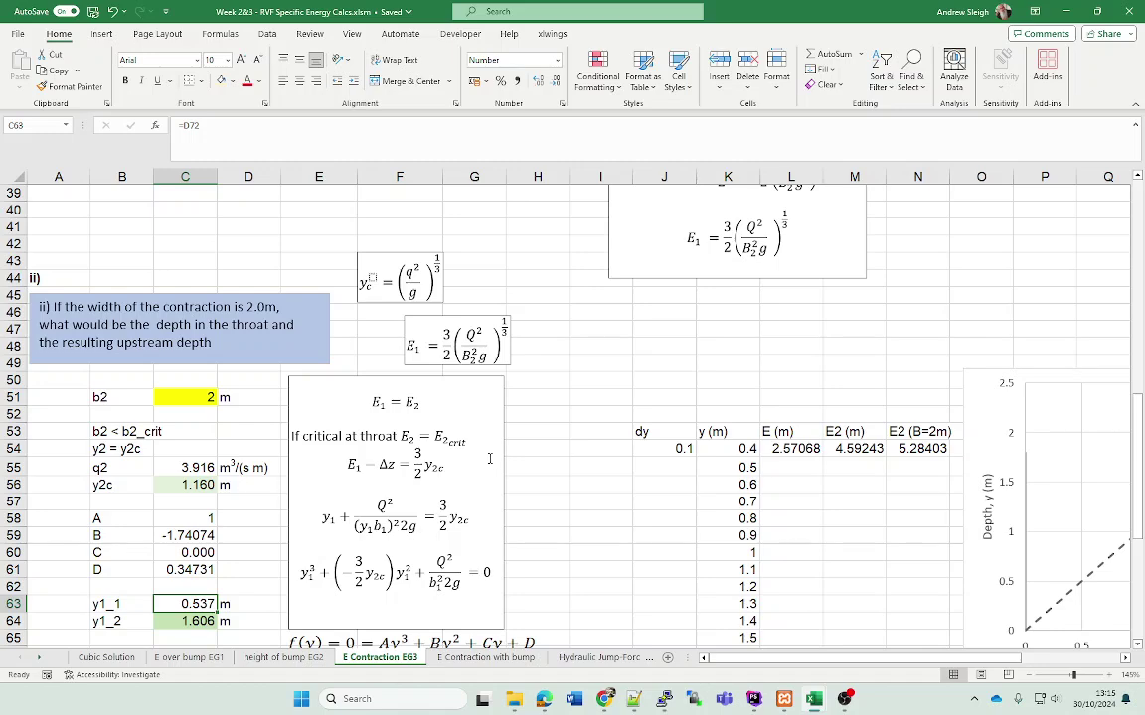
Step: Compare the upstream depth y1_2 in C64 with the y1 depth in the channel contraction diagram
click(204, 621)
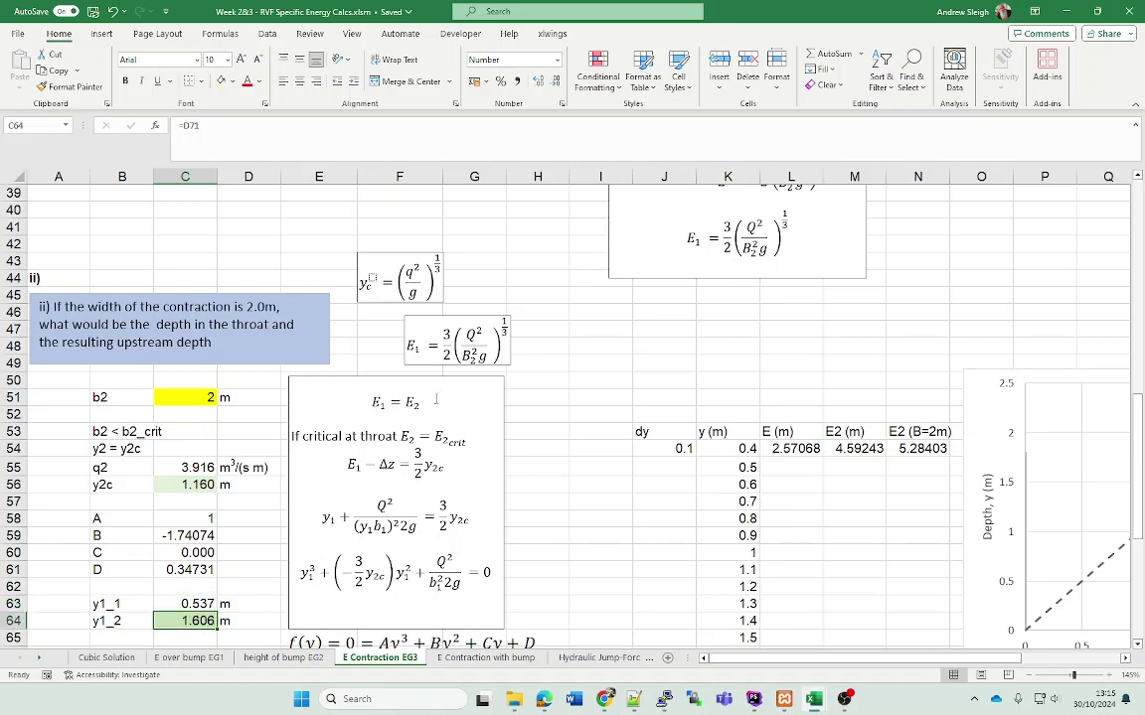
scroll(523, 415, up, 9)
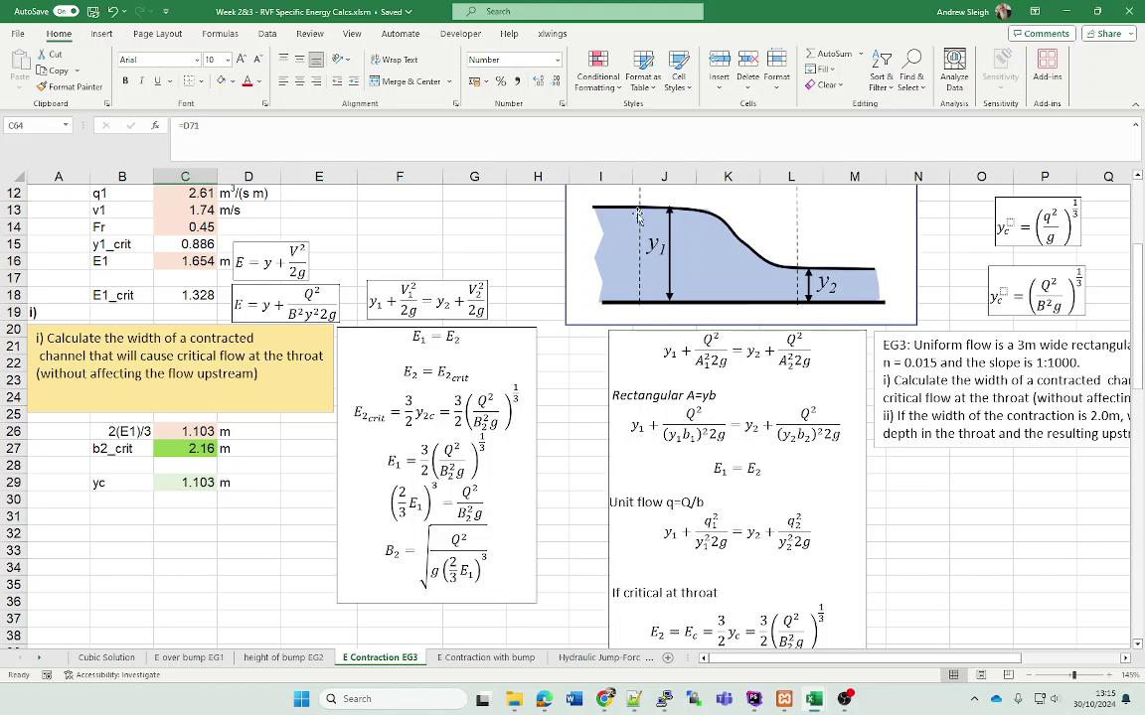
scroll(320, 249, up, 3)
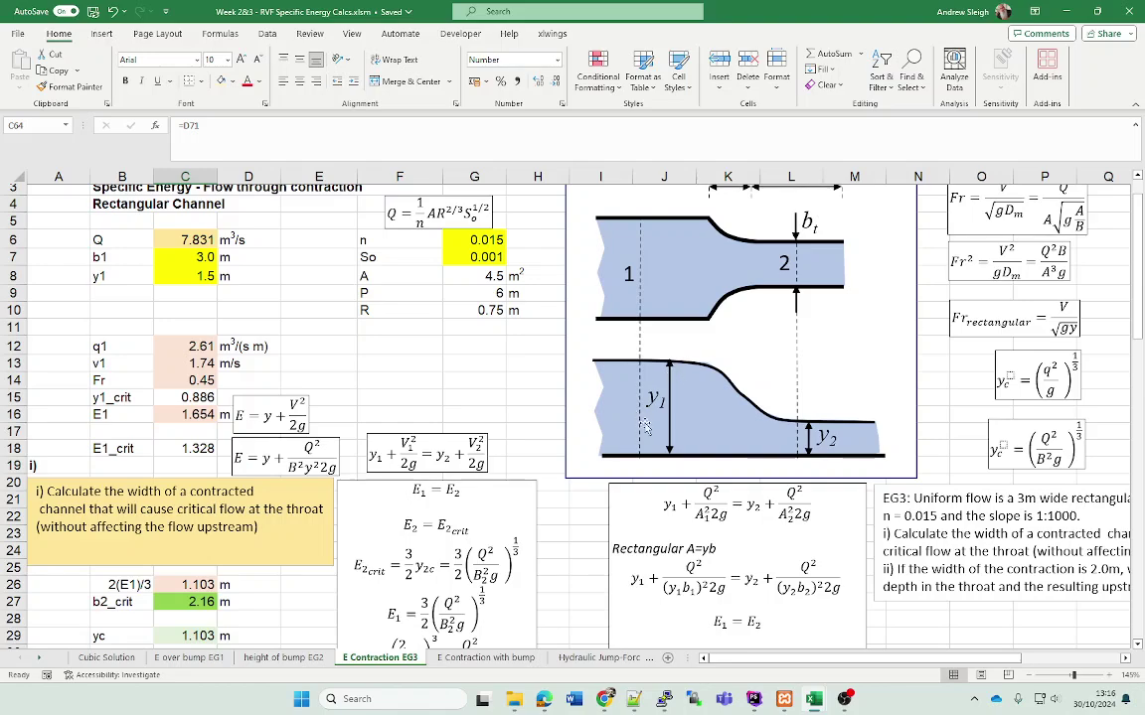
scroll(671, 397, down, 2)
scroll(671, 398, down, 9)
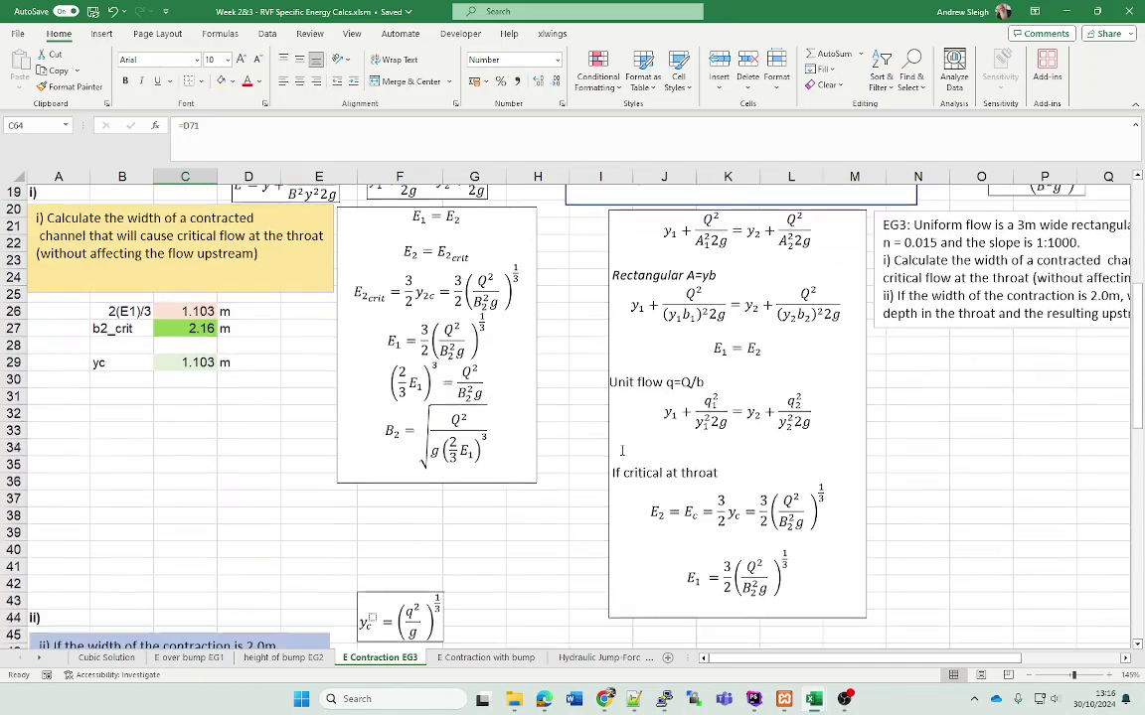
scroll(622, 451, down, 1)
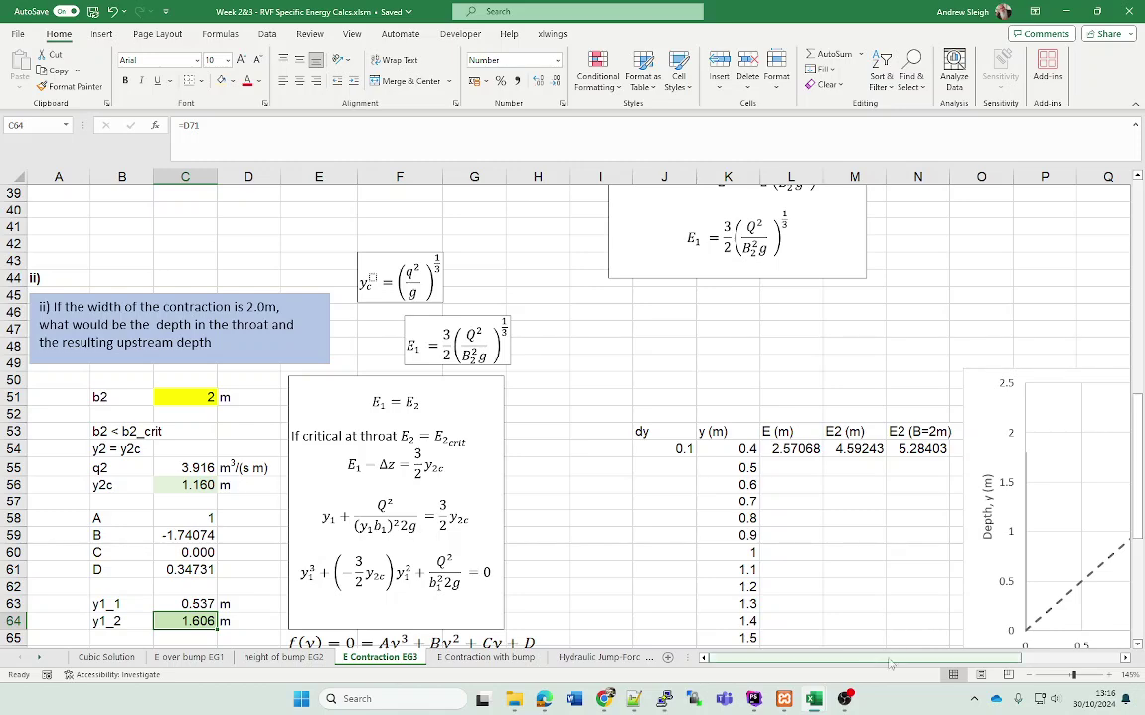
Step: Inspect the dashed 45-degree line on the depth versus specific energy chart
drag(854, 659, 964, 672)
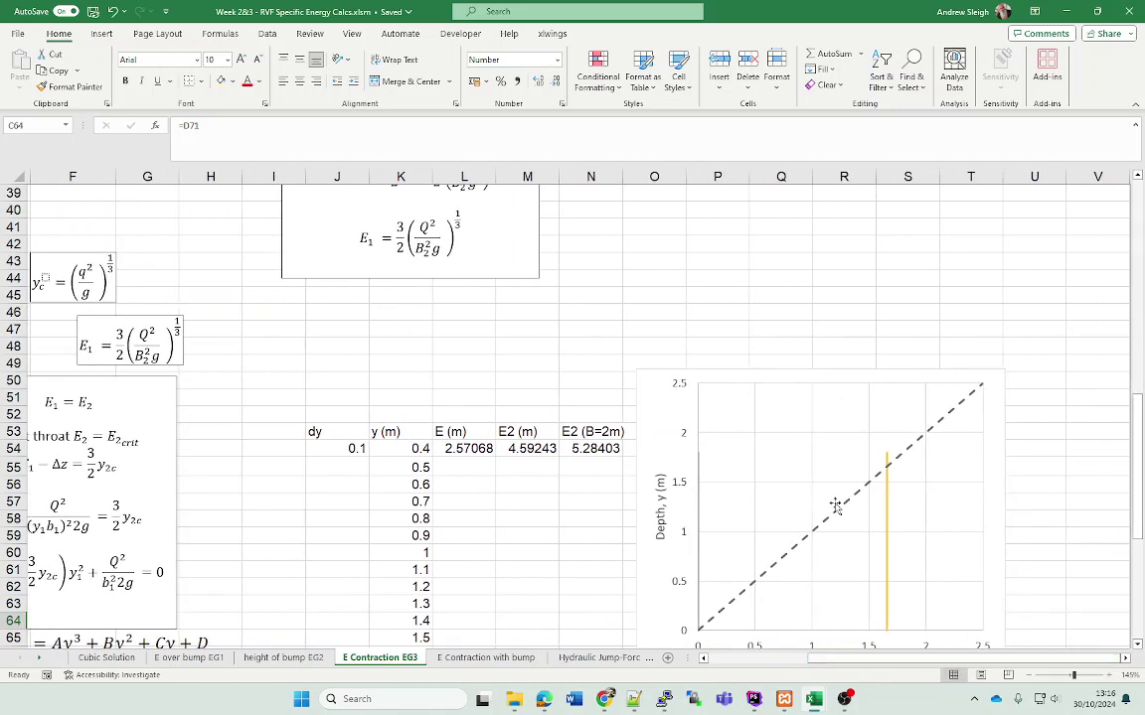
scroll(618, 483, down, 3)
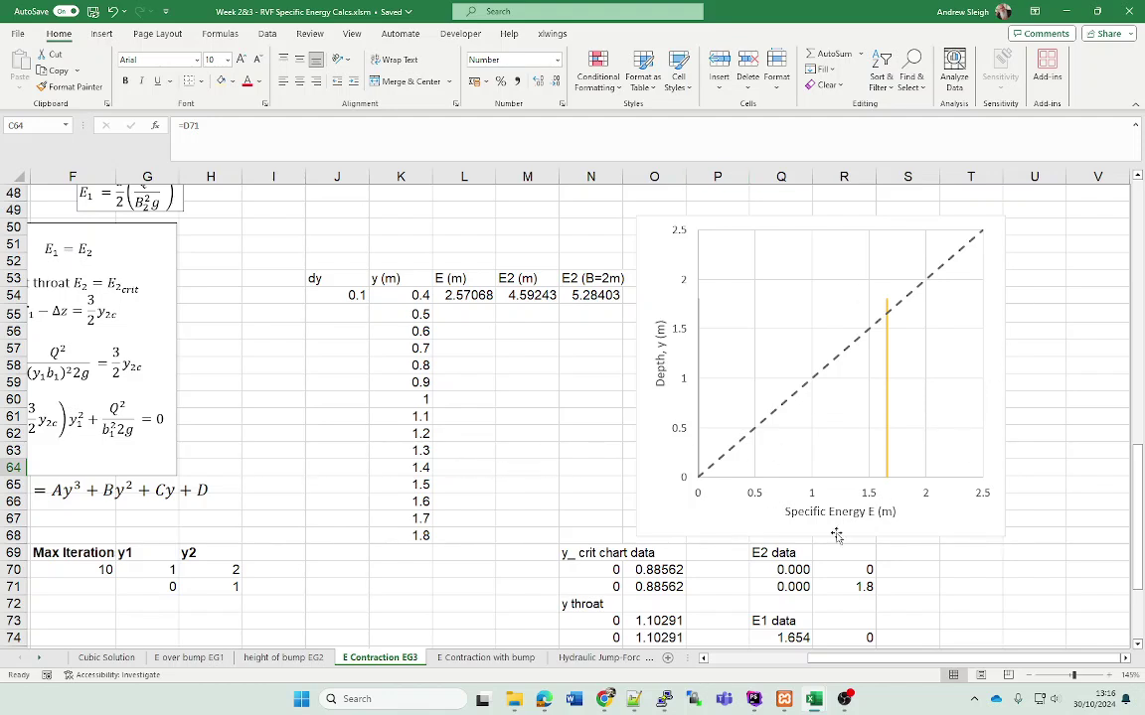
drag(901, 661, 930, 663)
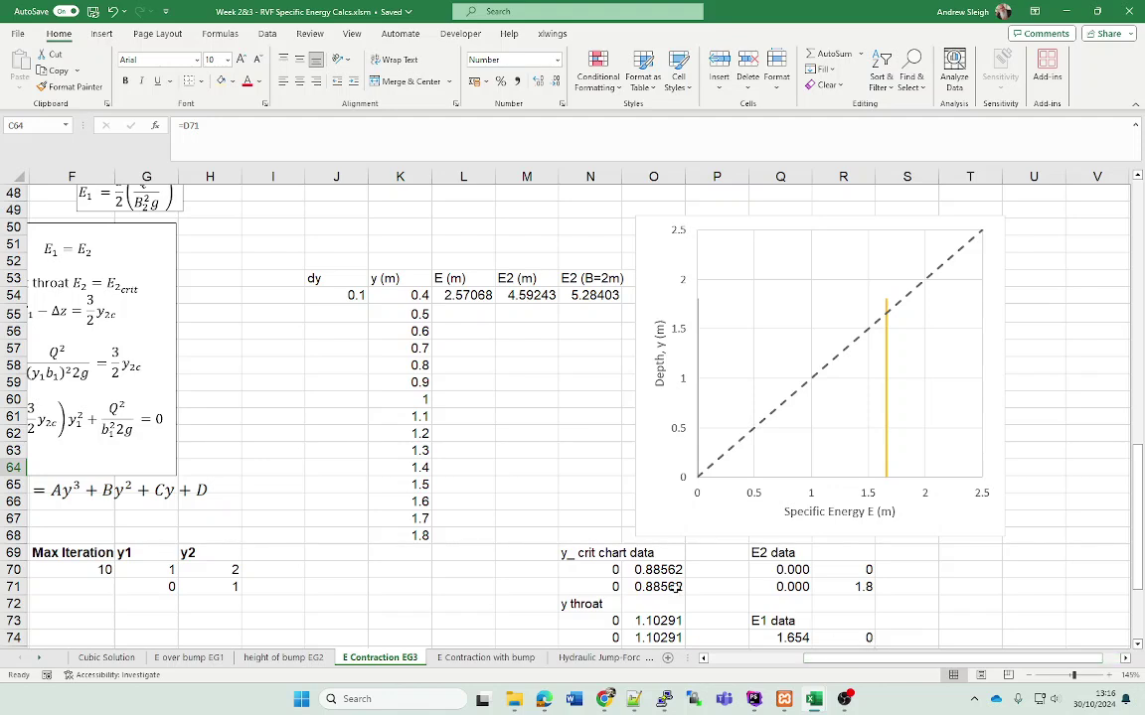
click(807, 390)
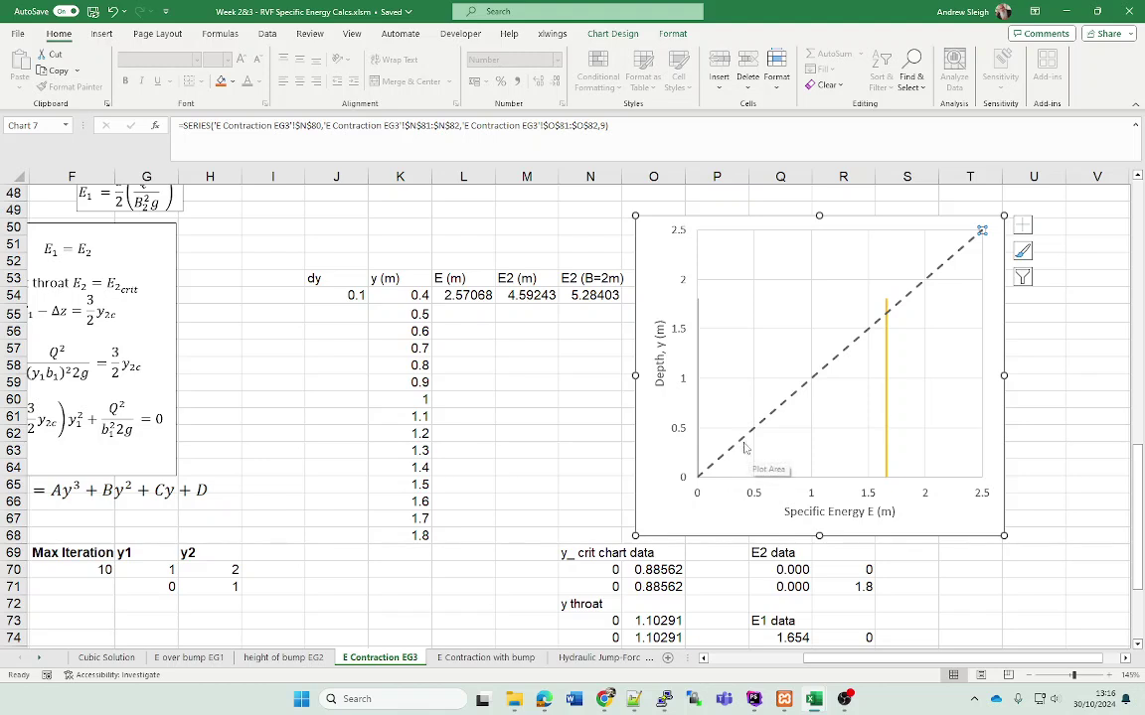
double_click(945, 267)
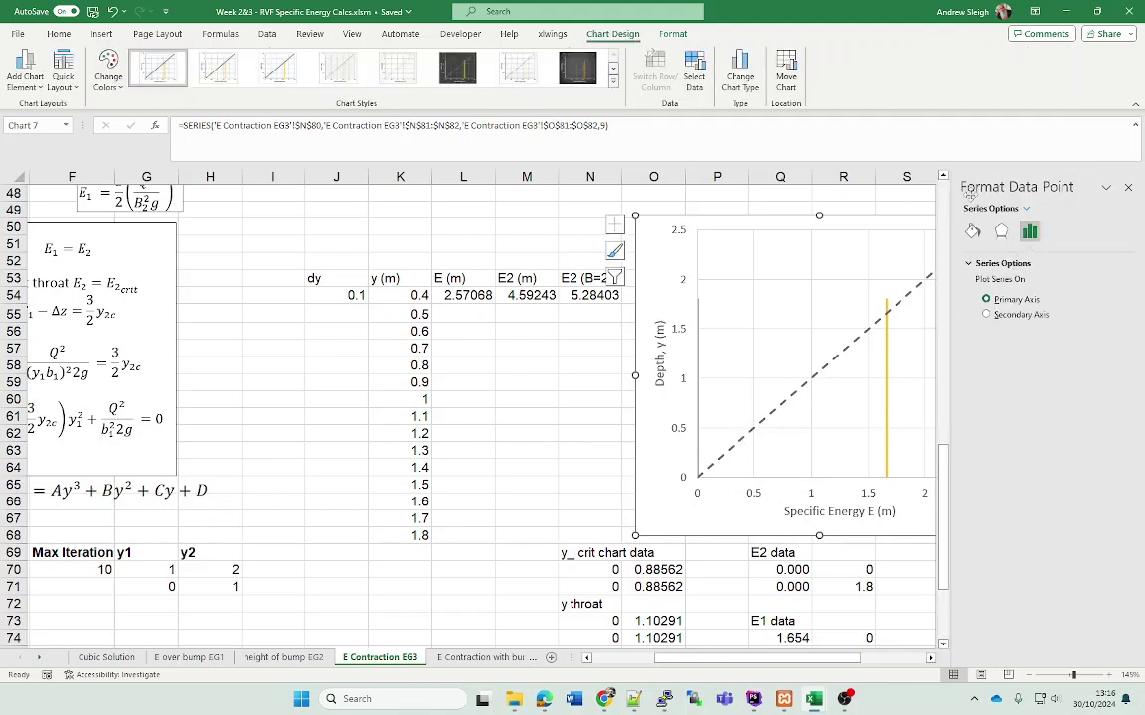
click(1127, 188)
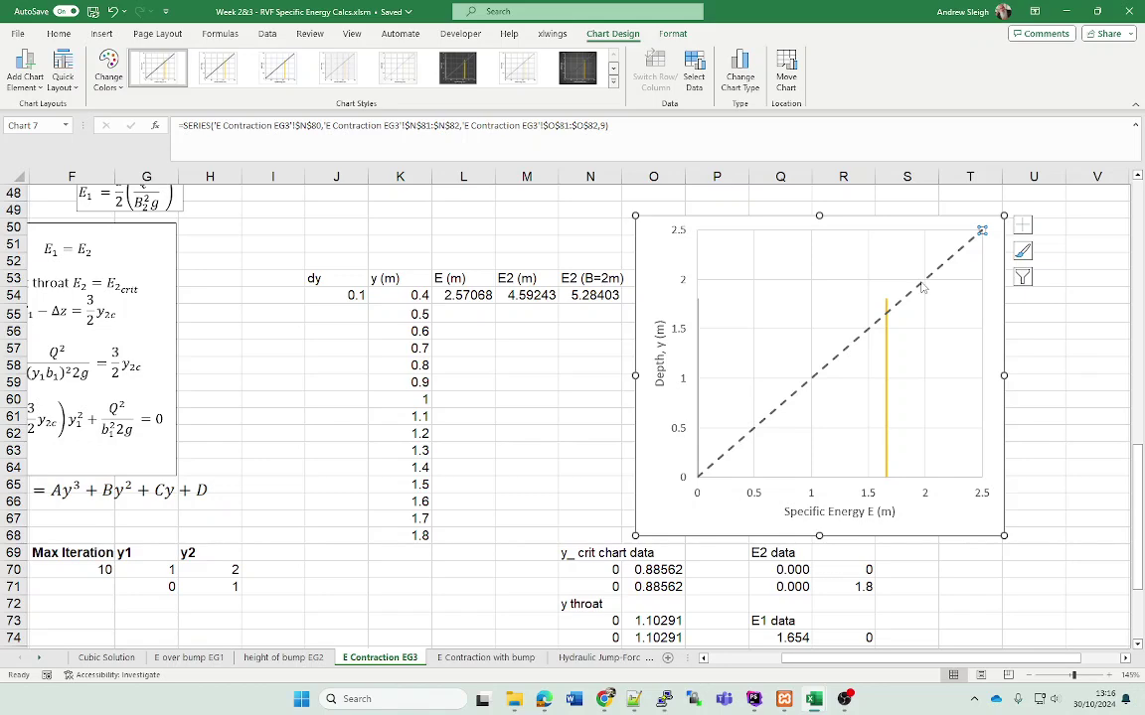
Step: Trace the chart's dashed line to its source data under the 45 deg line heading in N80:O82
click(698, 469)
click(699, 470)
click(636, 570)
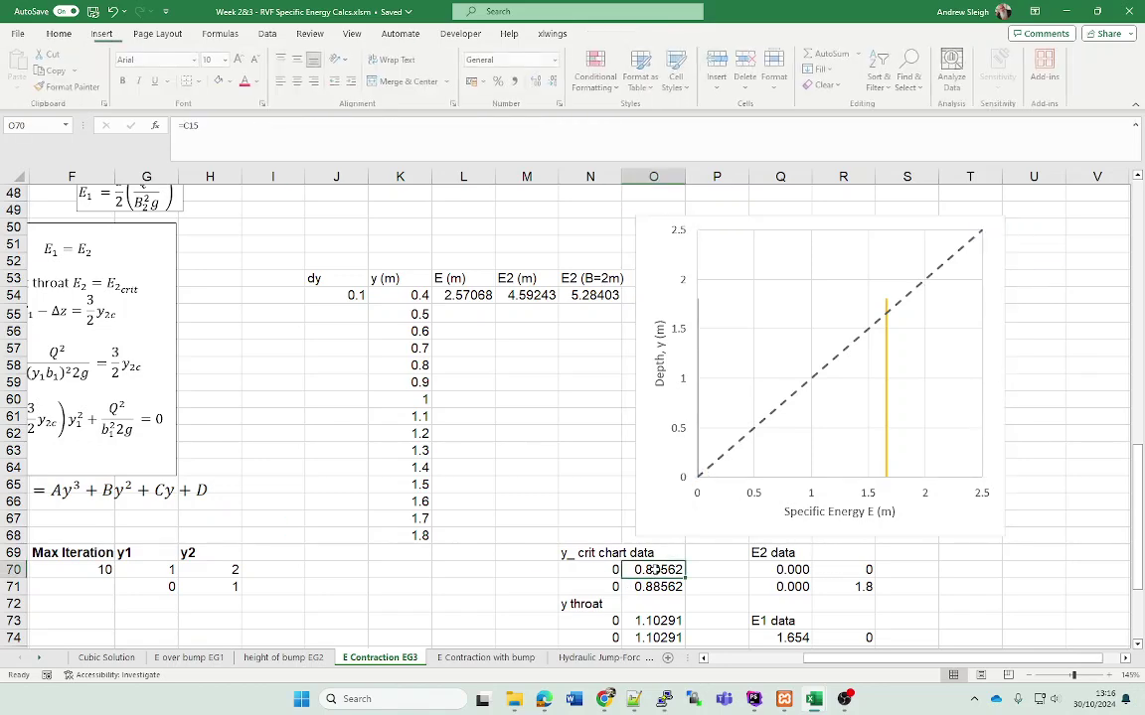
scroll(613, 579, down, 3)
click(669, 603)
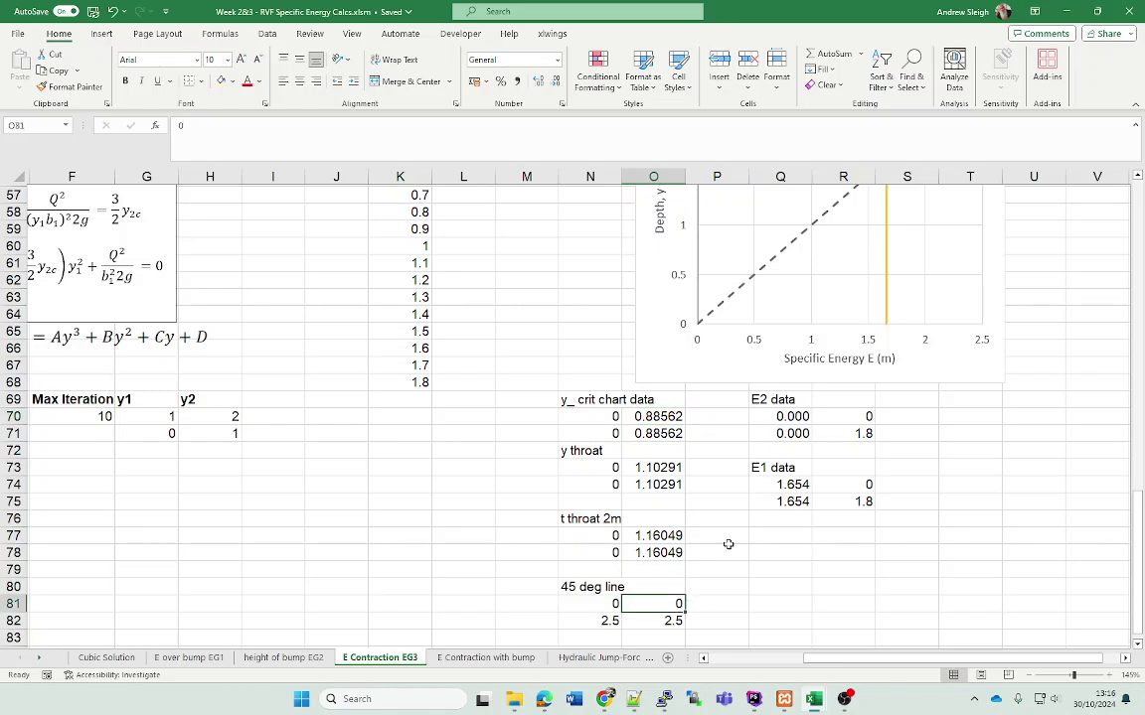
click(734, 307)
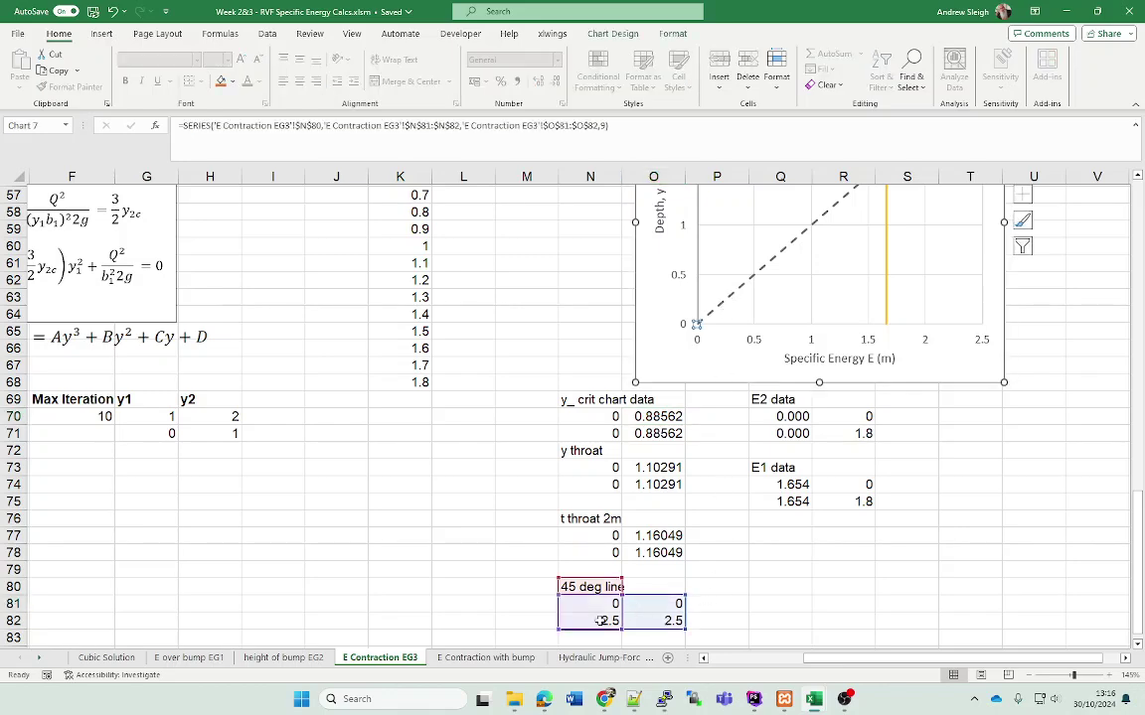
scroll(724, 601, up, 4)
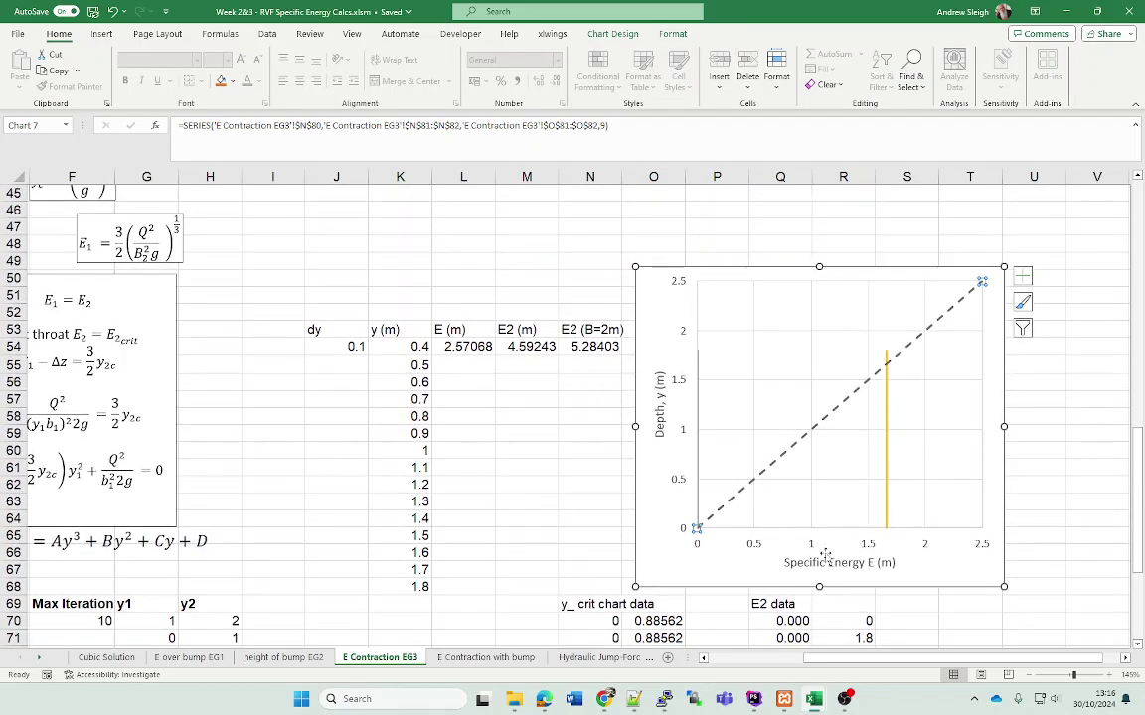
Step: Trace the chart's vertical E1 line to its data in Q74:R75 and on to the E1 formula in C16
click(885, 457)
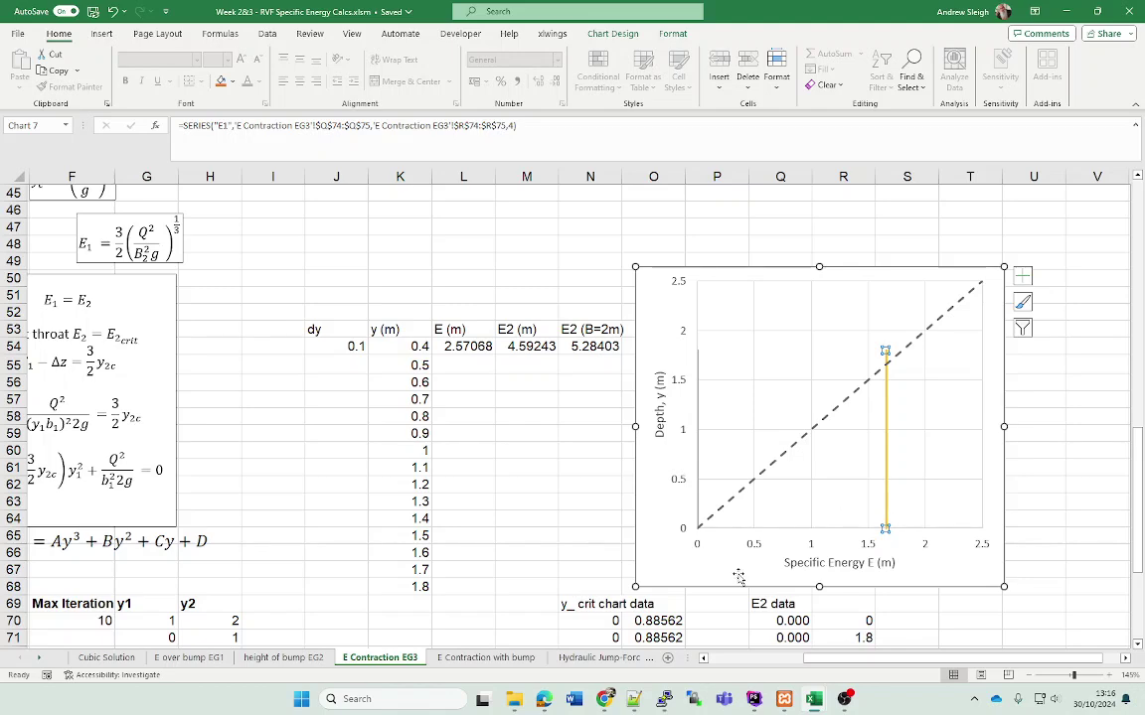
scroll(746, 570, down, 3)
scroll(797, 592, up, 1)
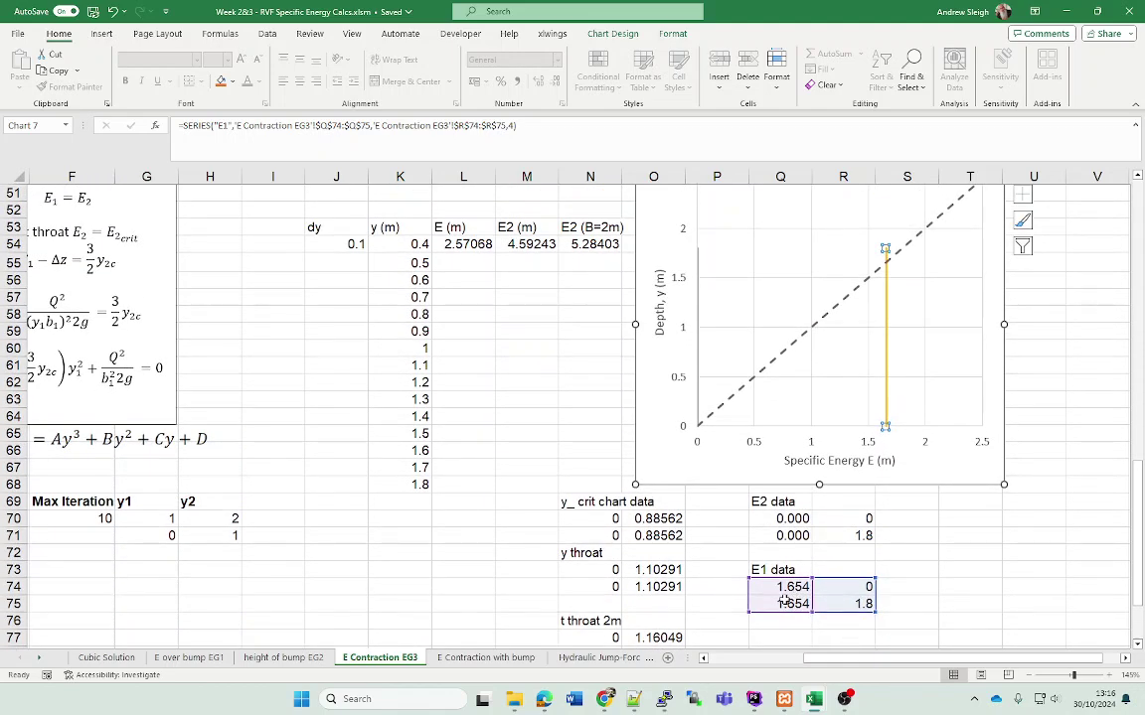
click(791, 588)
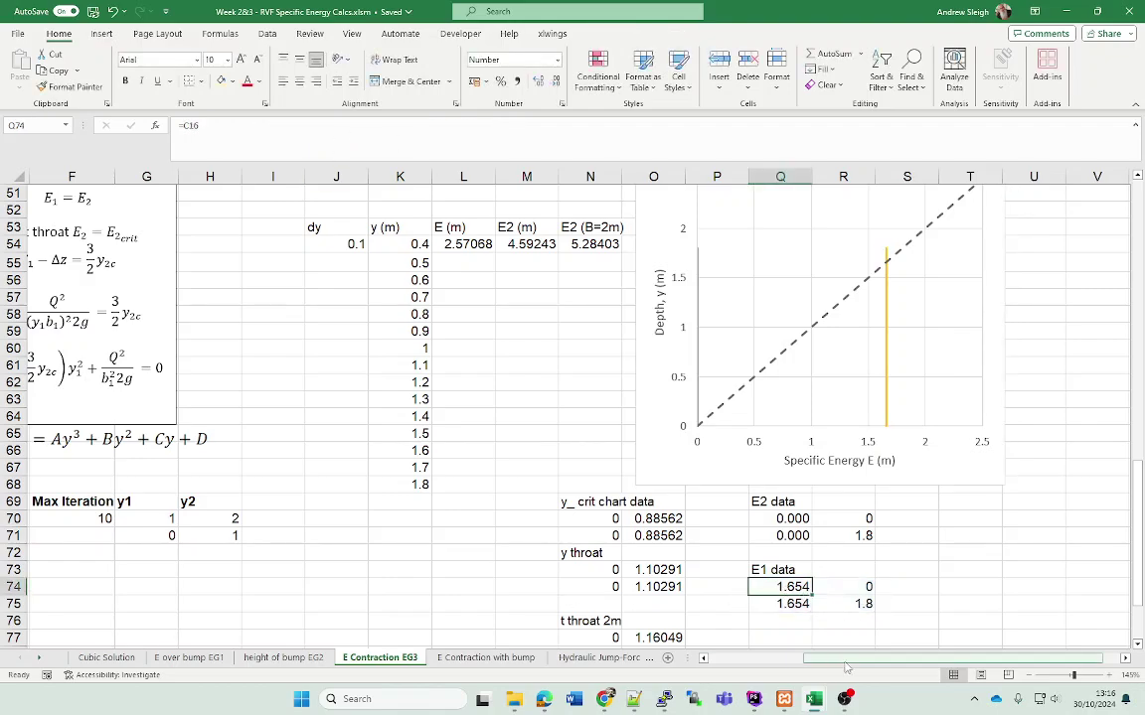
drag(807, 661, 708, 664)
scroll(204, 382, up, 13)
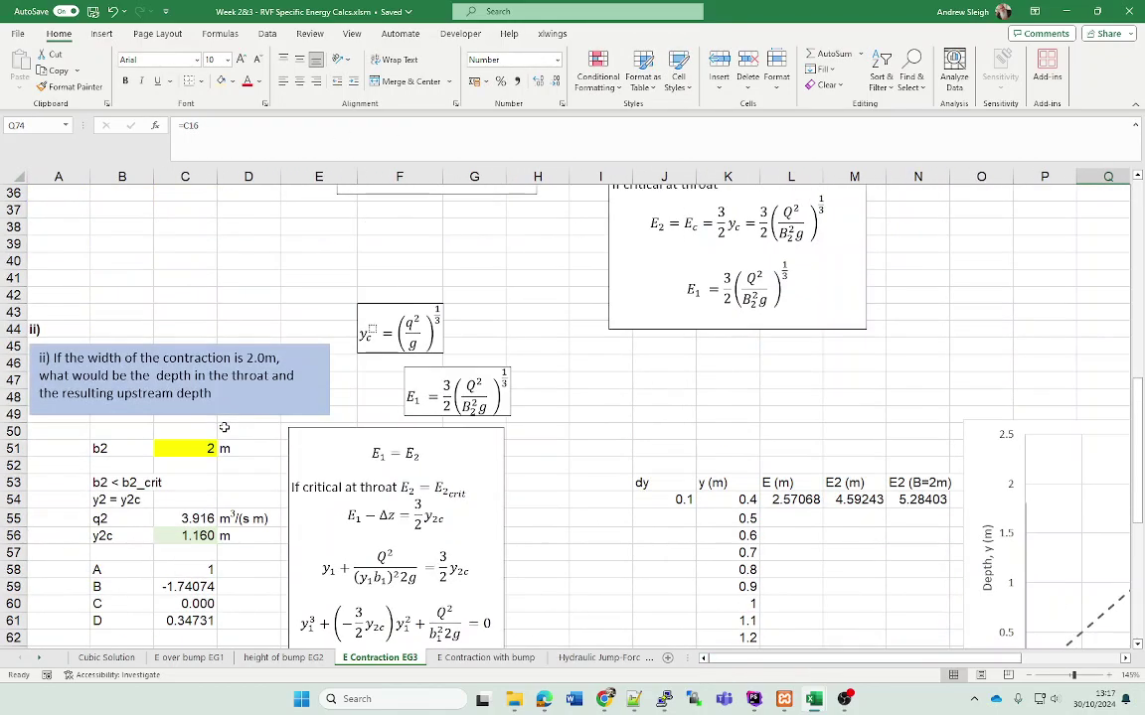
scroll(227, 434, up, 3)
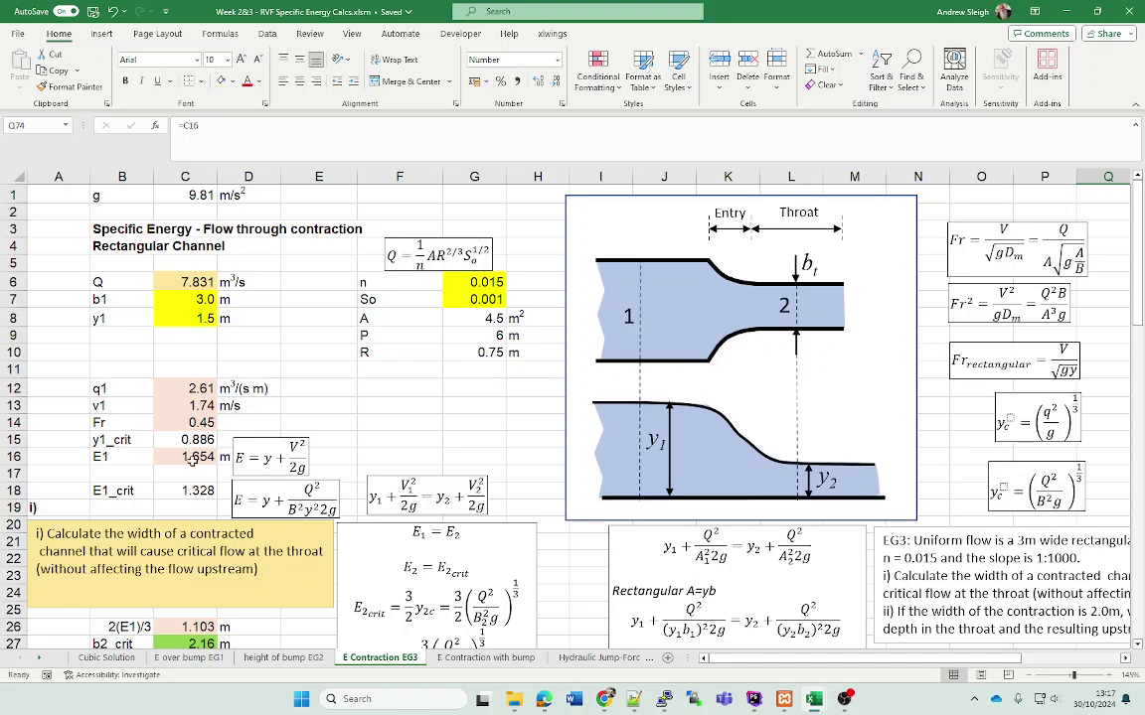
click(198, 458)
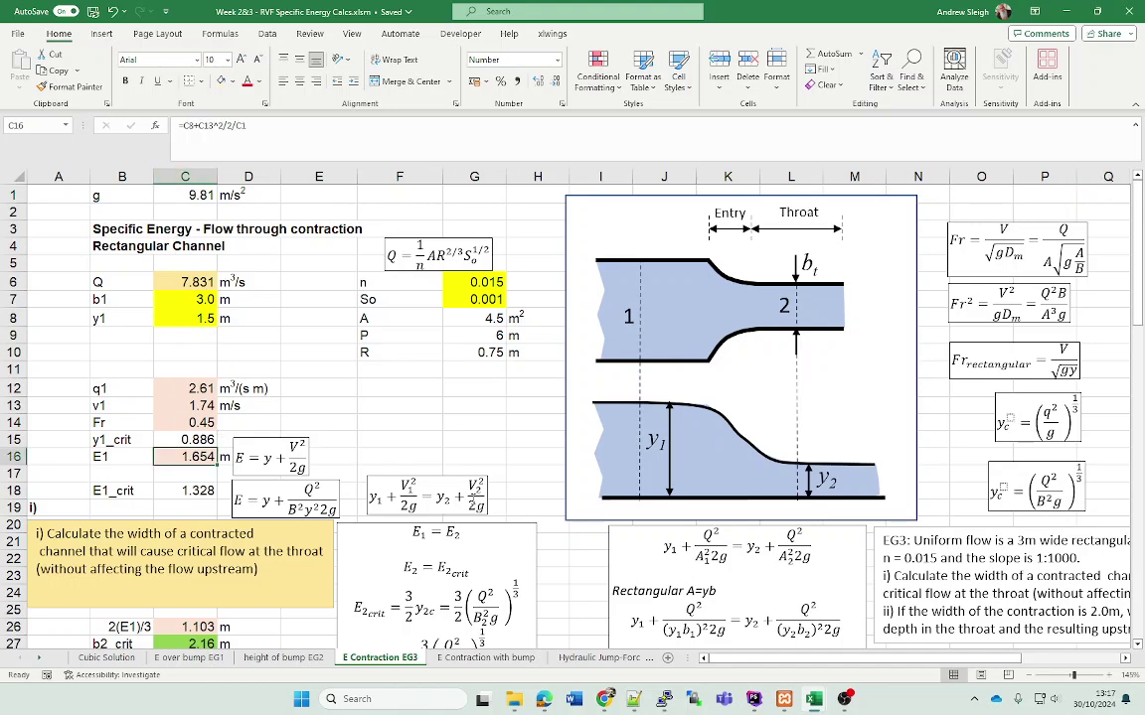
Step: Examine the formulas for 2(E1)/3 in C26 and the critical contraction width b2_crit in C27
mouse_move(977, 660)
mouse_down()
mouse_move(992, 661)
mouse_move(977, 662)
mouse_up()
scroll(388, 437, down, 4)
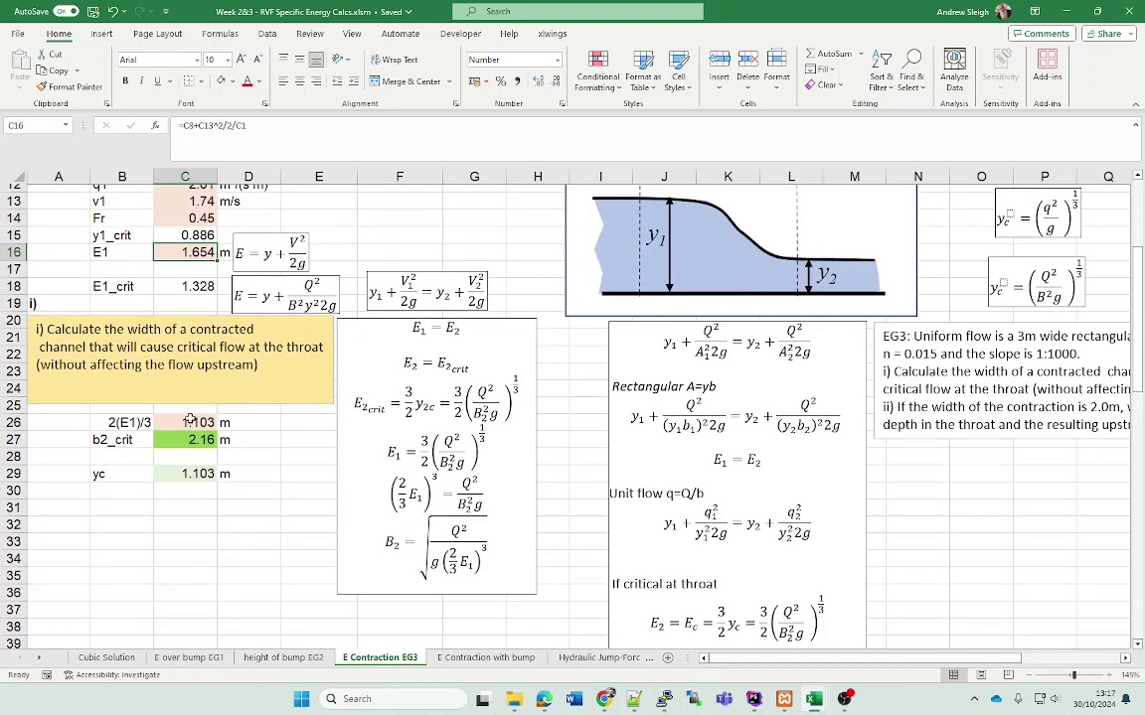
click(194, 425)
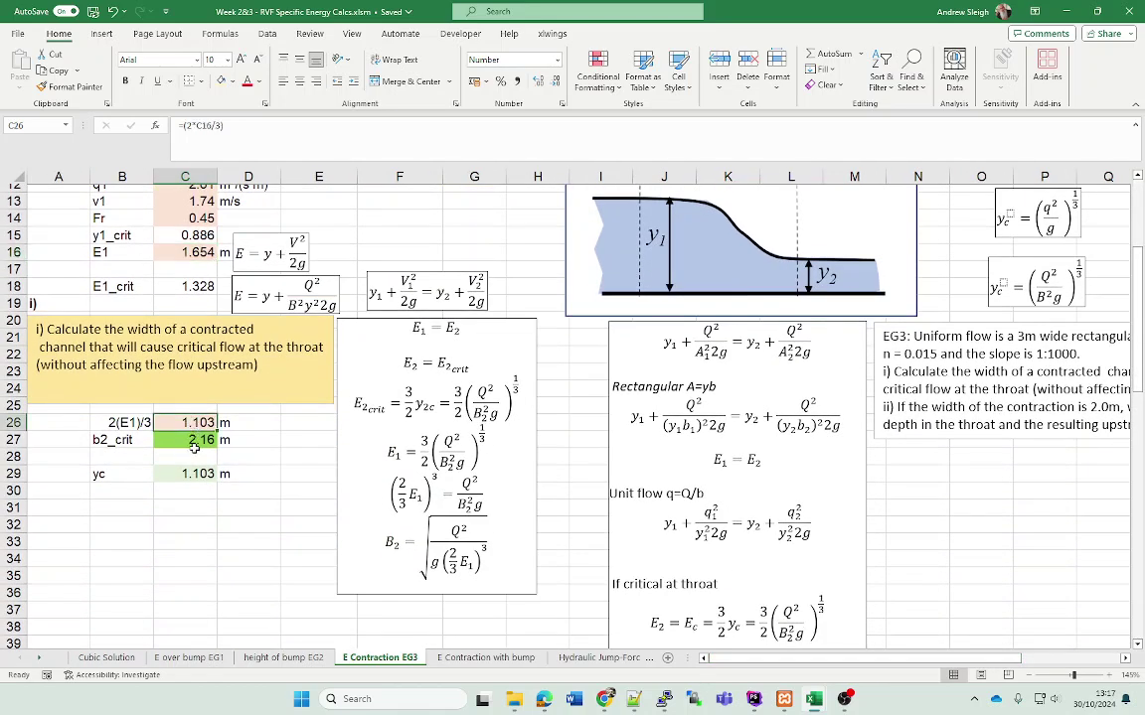
click(194, 443)
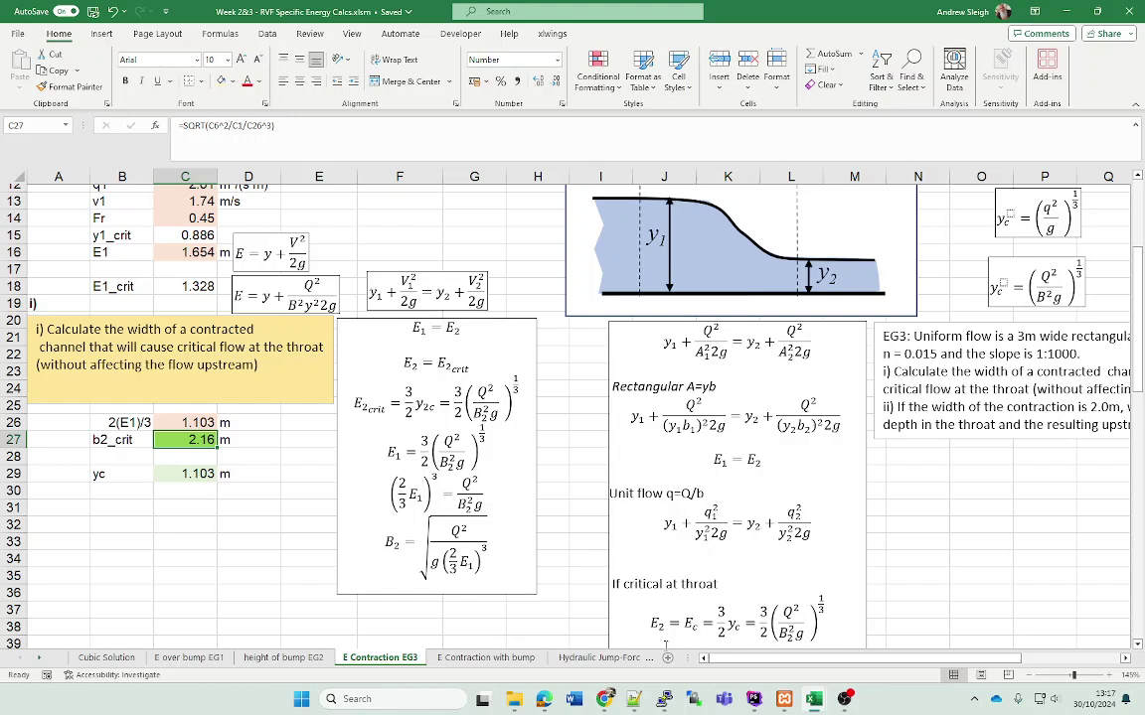
Step: Examine the upstream specific energy formula in L54, highlighting its squared discharge-over-area term
scroll(795, 596, right, 3)
scroll(951, 546, down, 4)
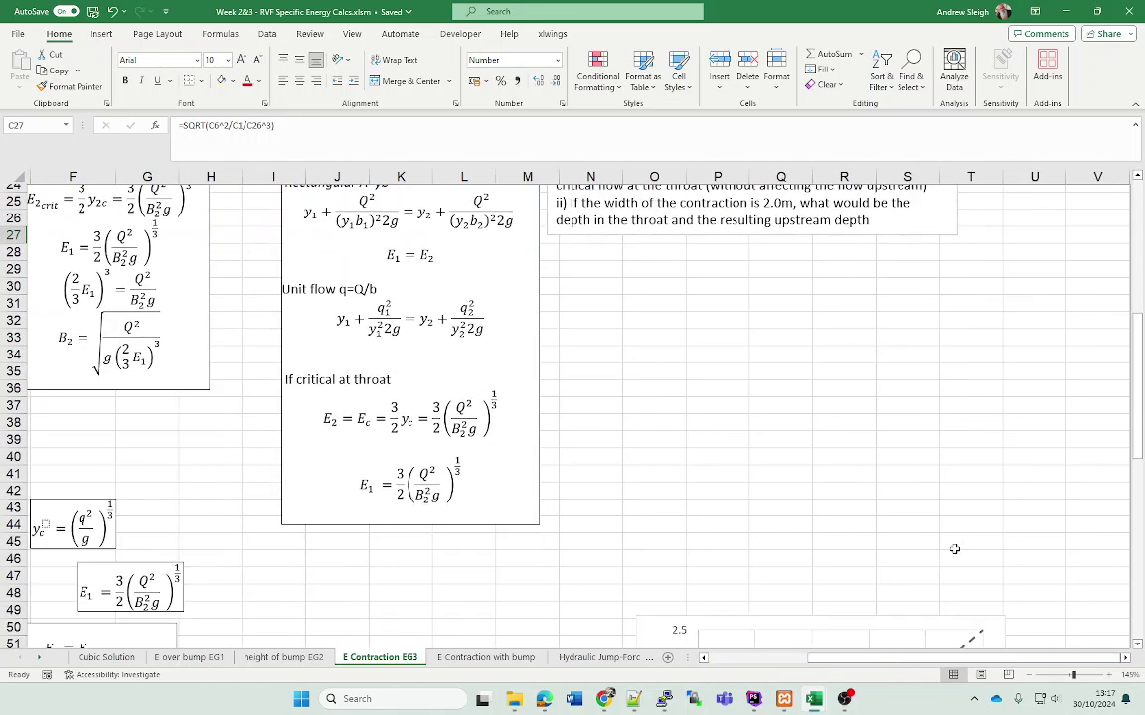
scroll(954, 549, down, 7)
click(475, 360)
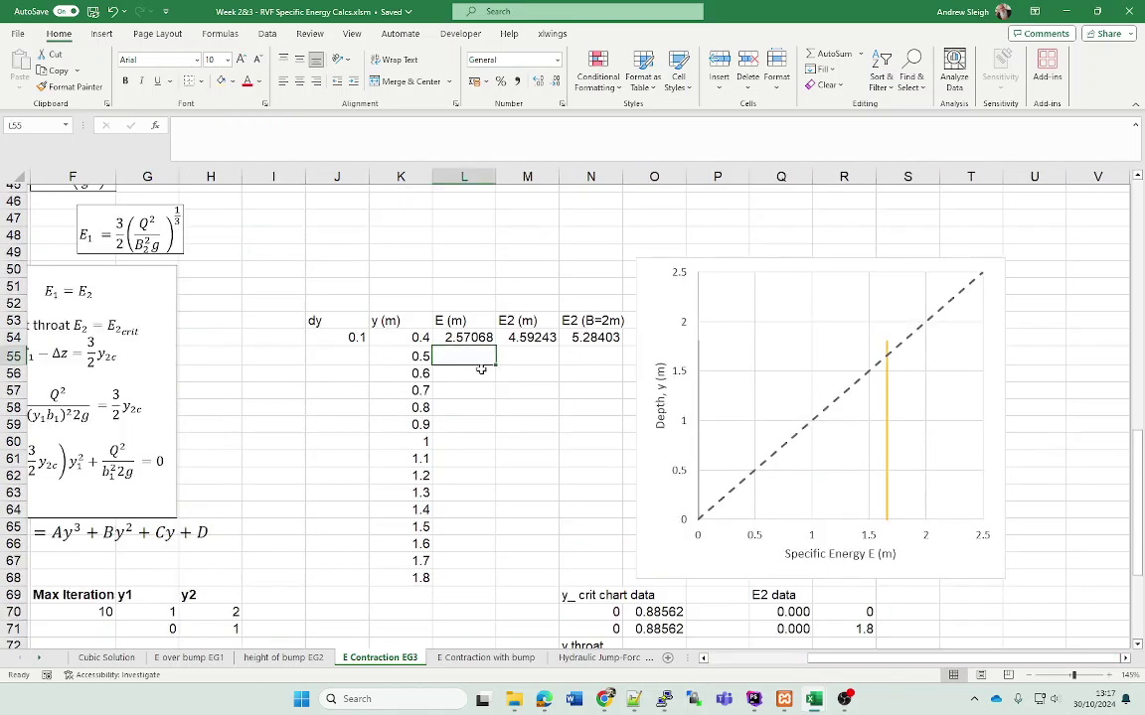
click(444, 335)
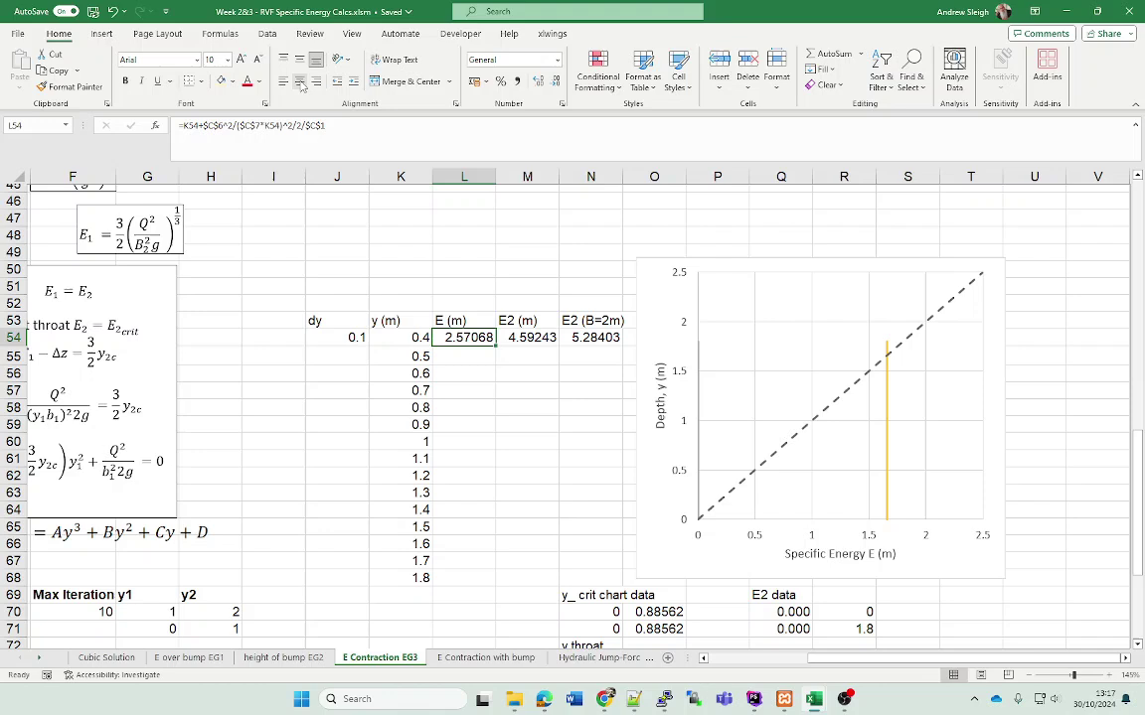
click(350, 128)
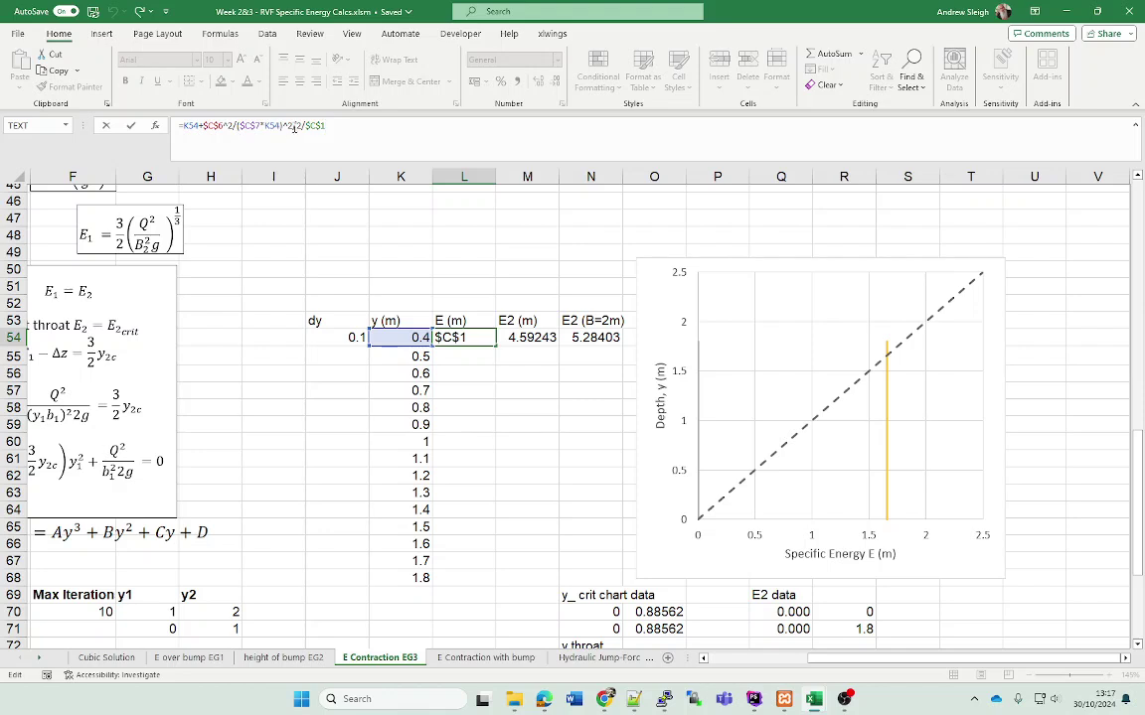
drag(288, 126, 205, 125)
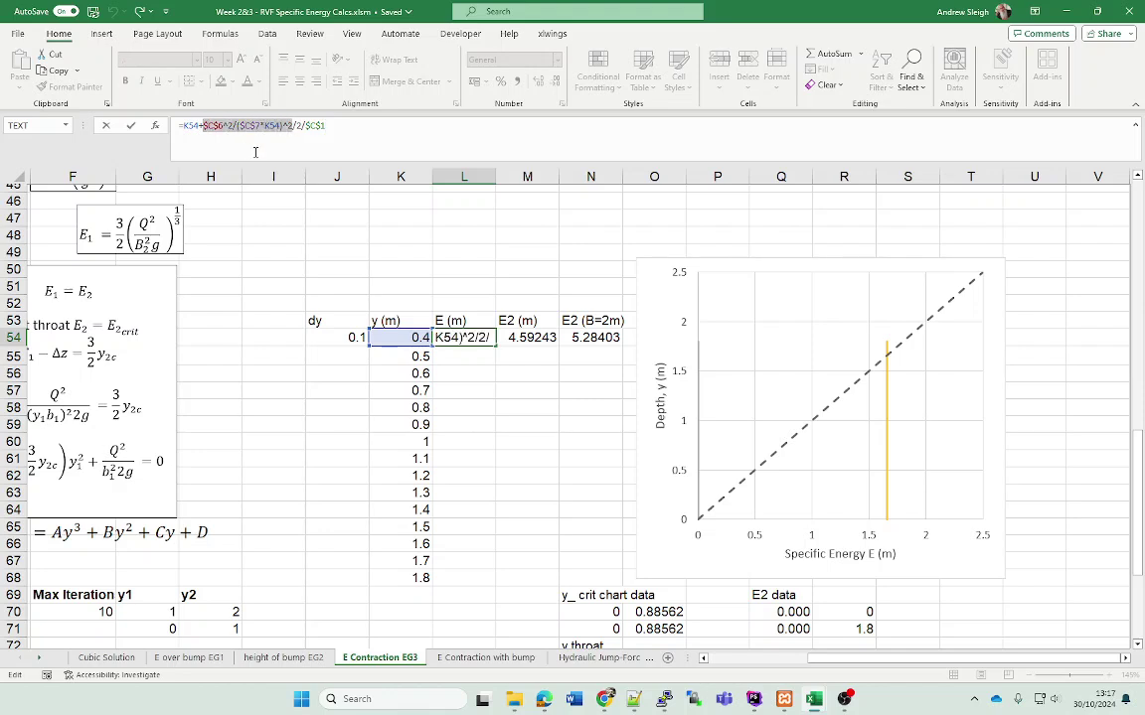
key(Return)
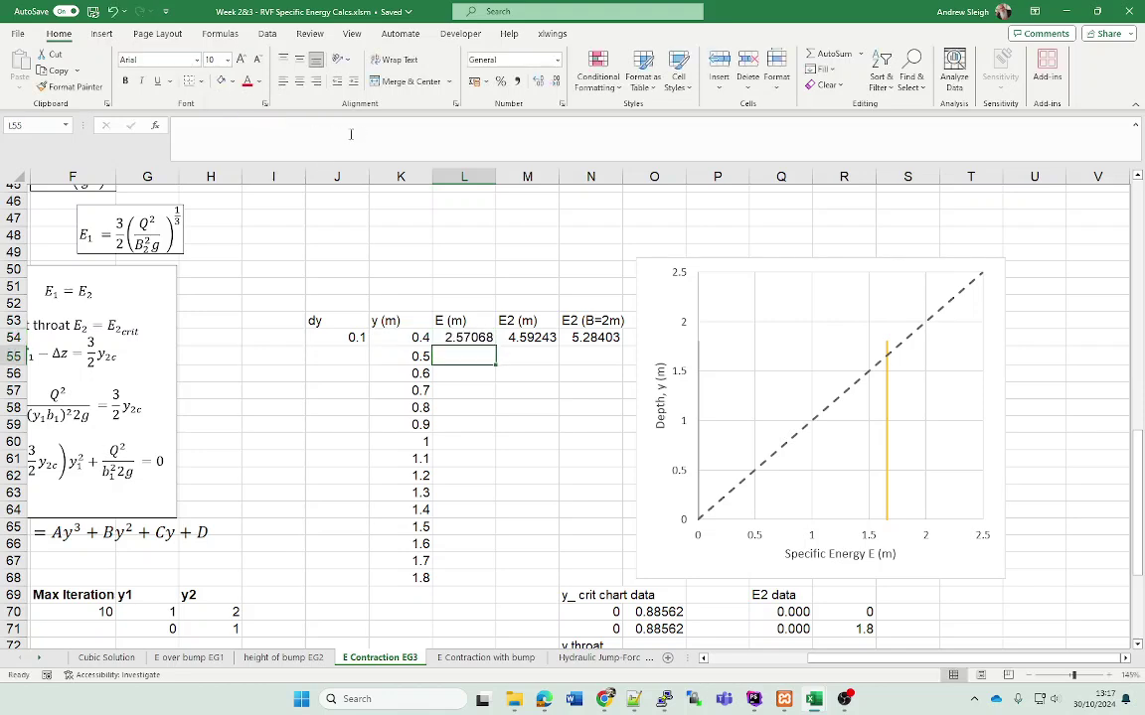
key(Up)
Step: Examine the throat specific energy formulas for E2 in M54 and for E2 (B=2m) in N54
click(534, 339)
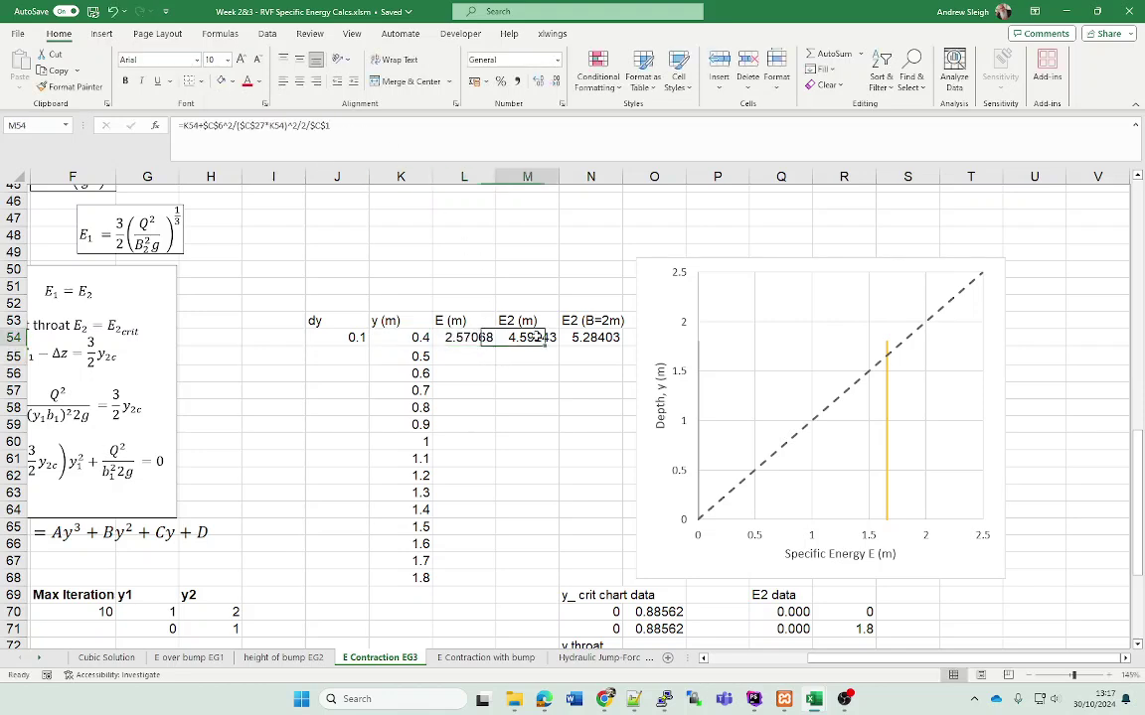
click(377, 131)
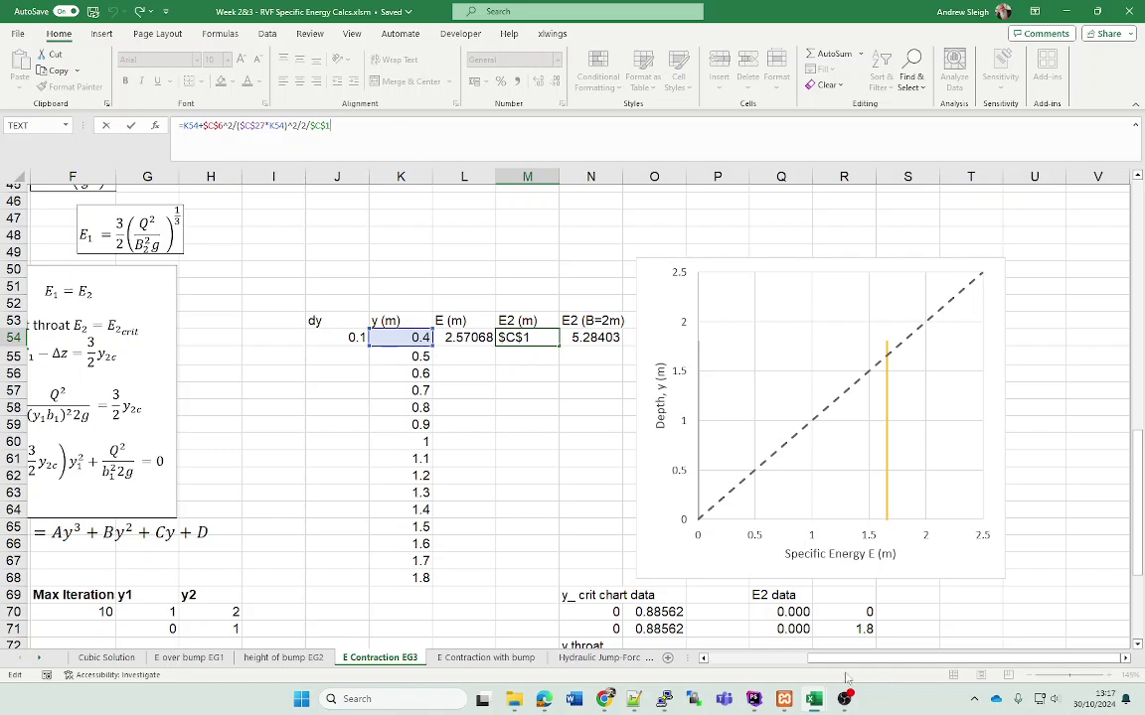
drag(795, 659, 865, 669)
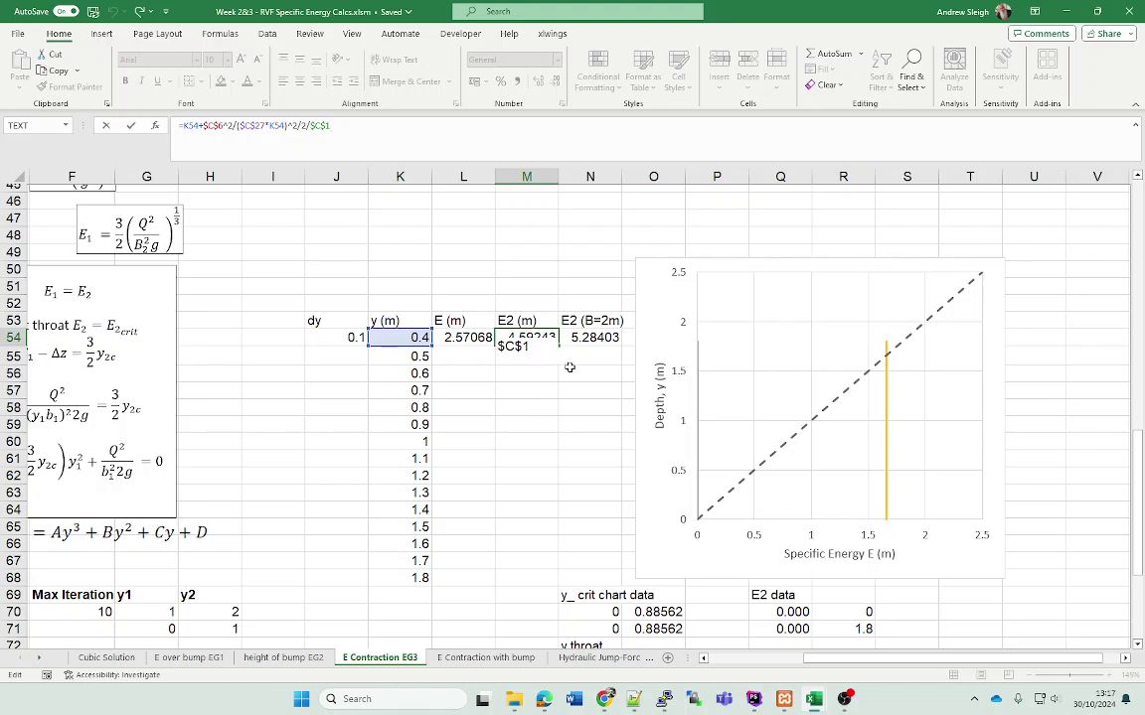
key(Return)
click(536, 340)
click(594, 343)
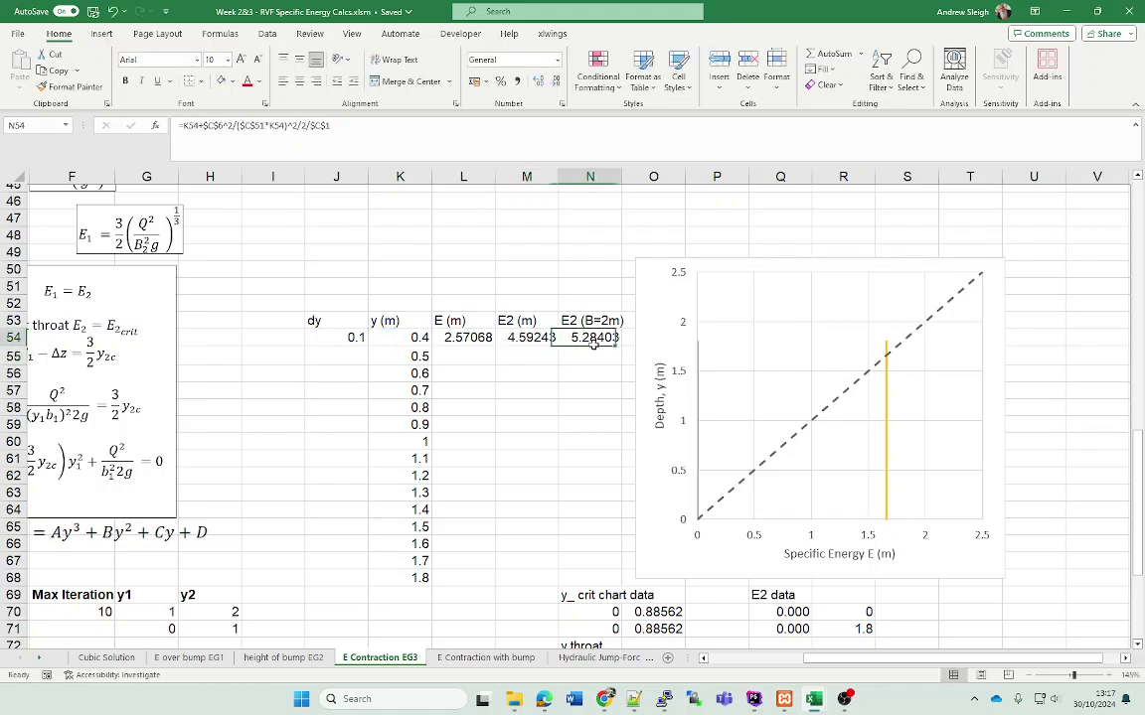
drag(465, 324, 546, 339)
click(527, 373)
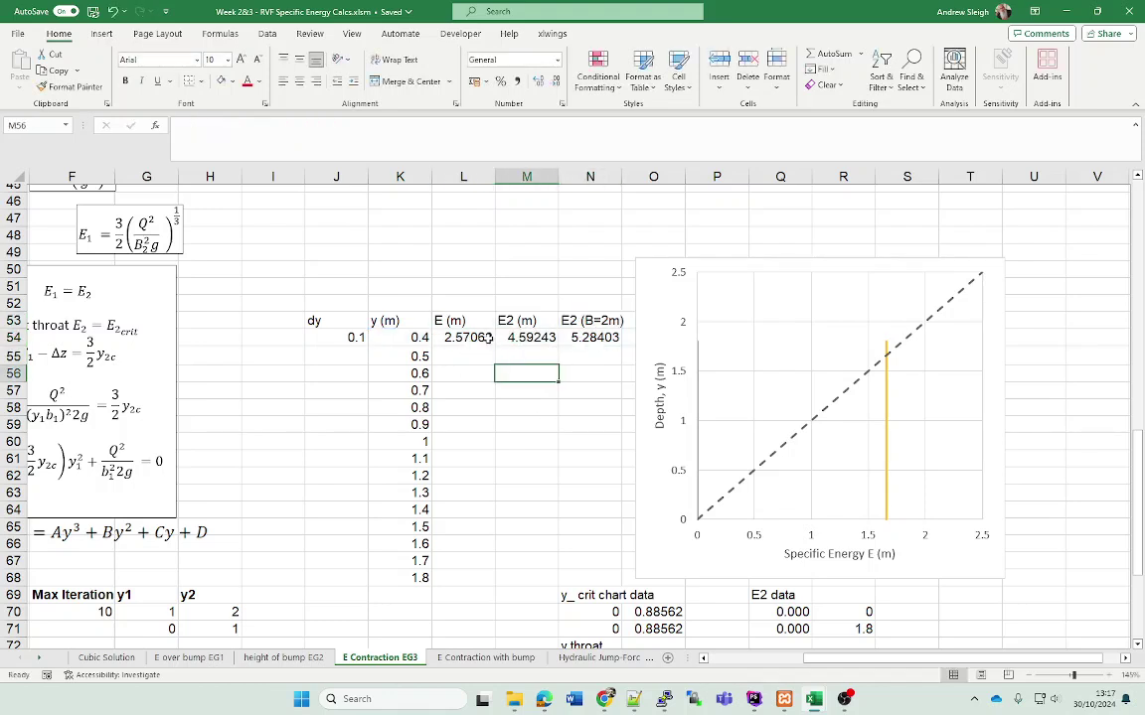
Step: Try to copy the specific energy formulas in L54:N54 down the depth table
drag(463, 337, 599, 360)
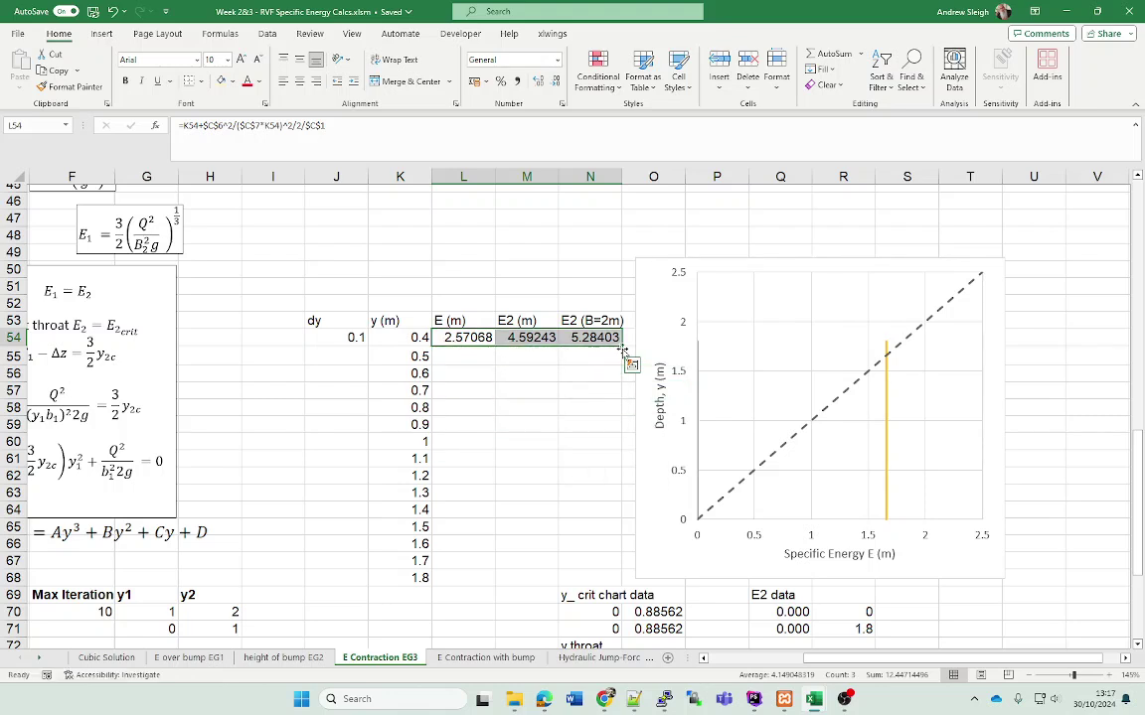
click(620, 346)
click(568, 370)
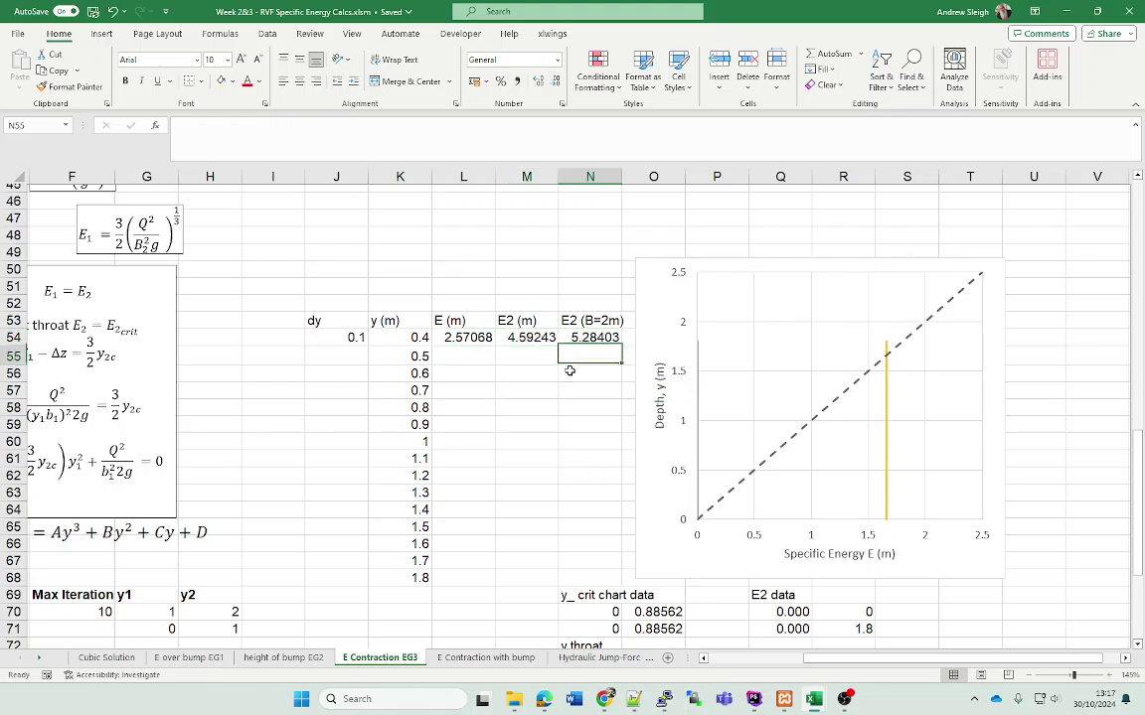
drag(471, 338, 597, 341)
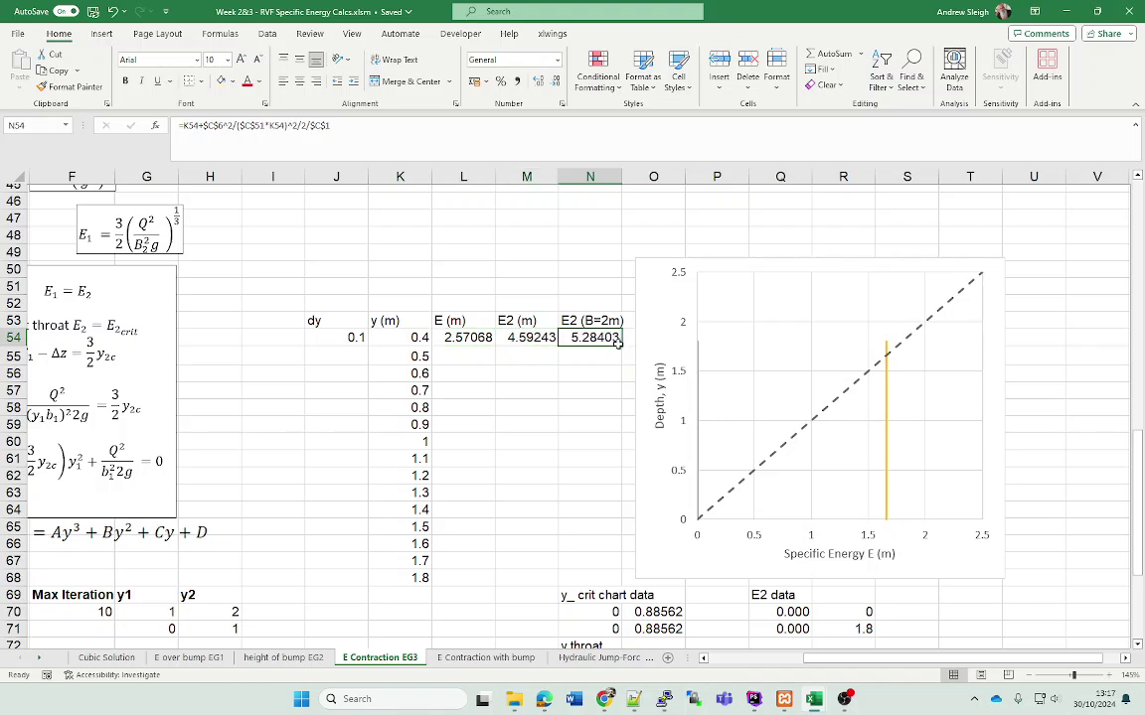
double_click(599, 338)
key(Escape)
click(545, 427)
click(466, 339)
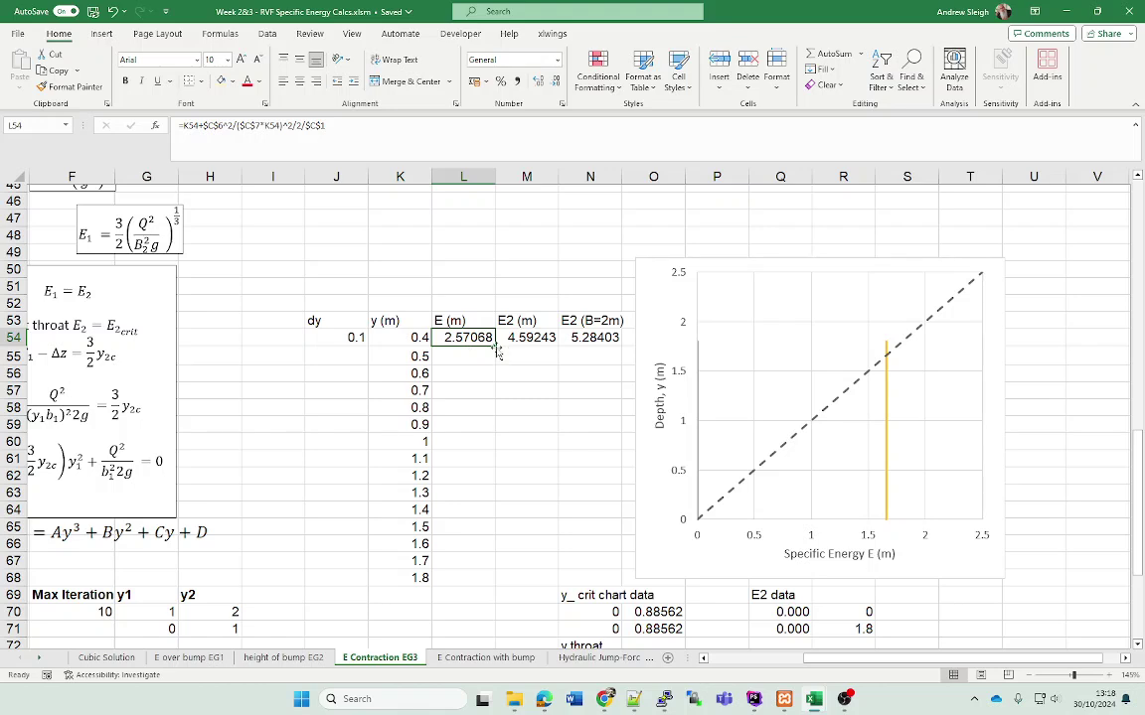
mouse_move(496, 339)
mouse_down()
mouse_move(504, 515)
mouse_move(417, 406)
mouse_move(479, 350)
mouse_up()
click(466, 413)
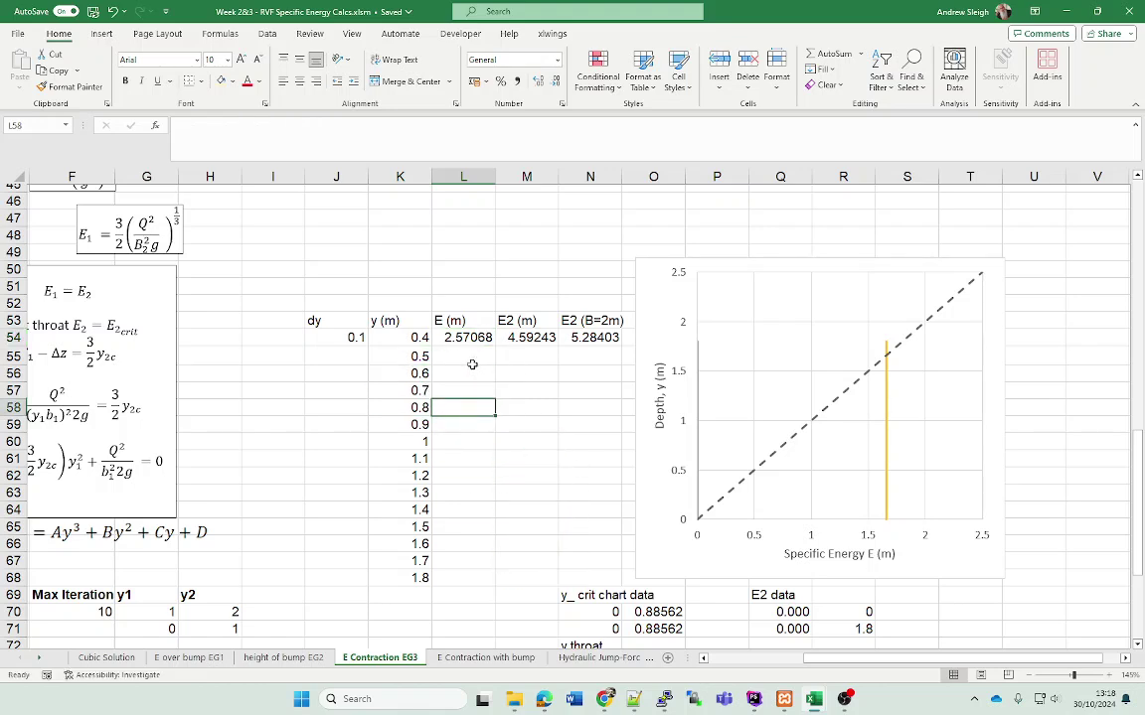
key(Up)
key(Up)
key(Up)
key(Up)
key(Up)
key(Down)
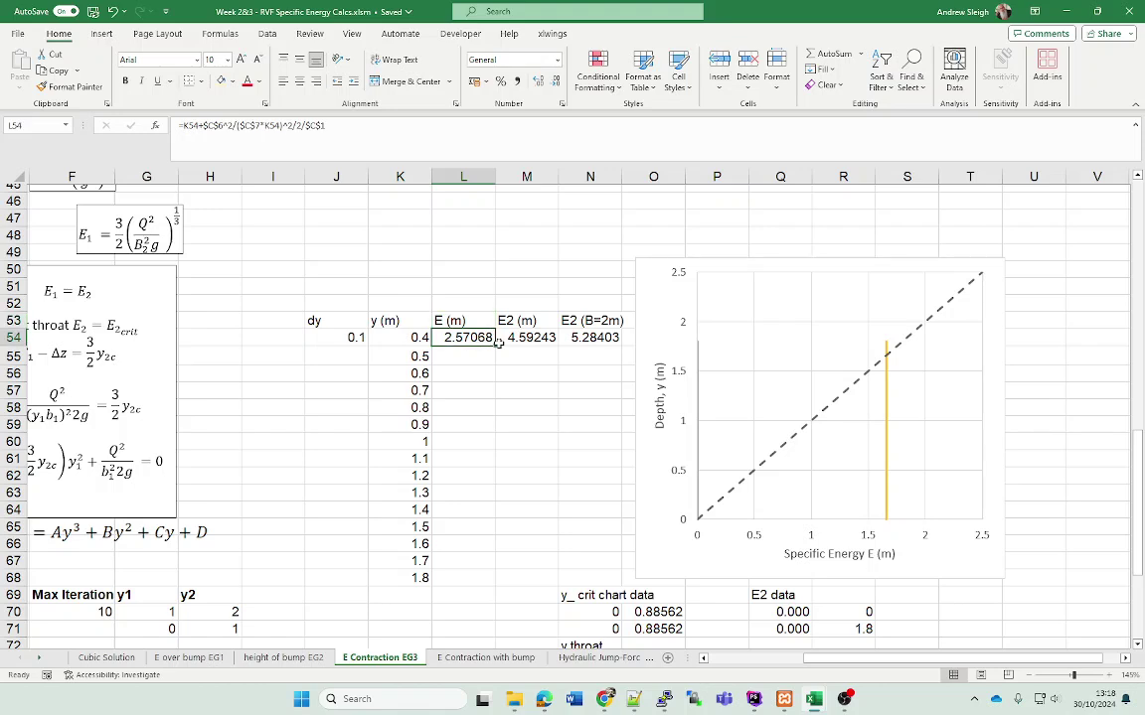
click(504, 415)
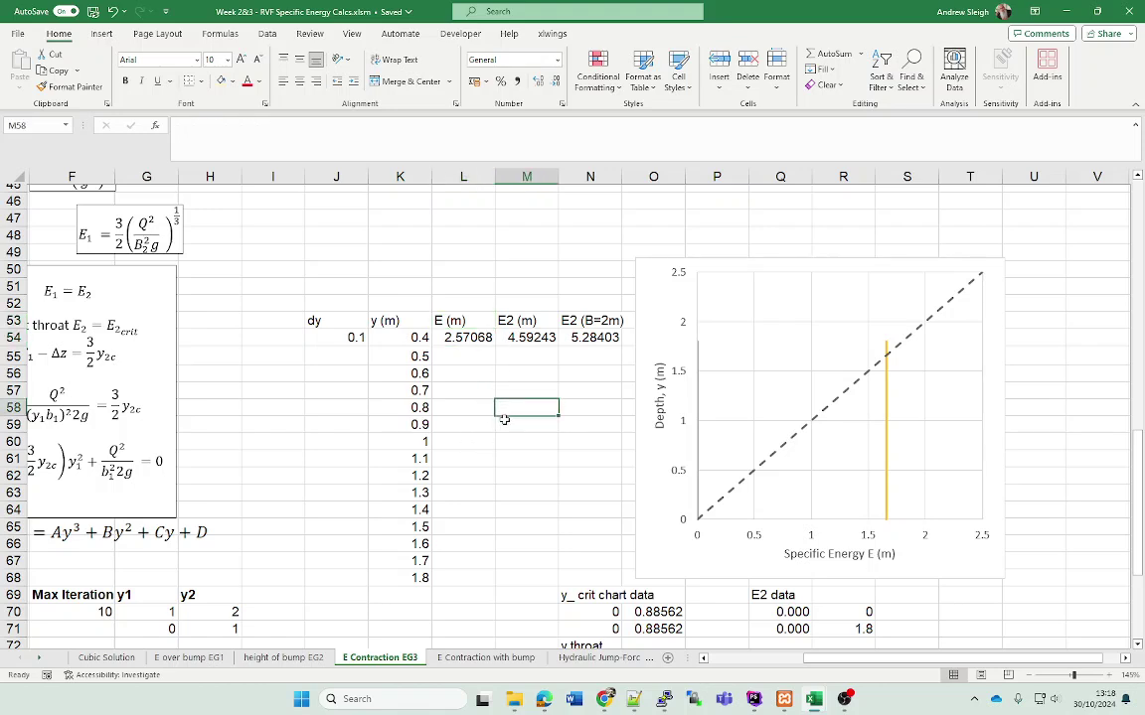
drag(437, 232, 472, 256)
right_click(308, 264)
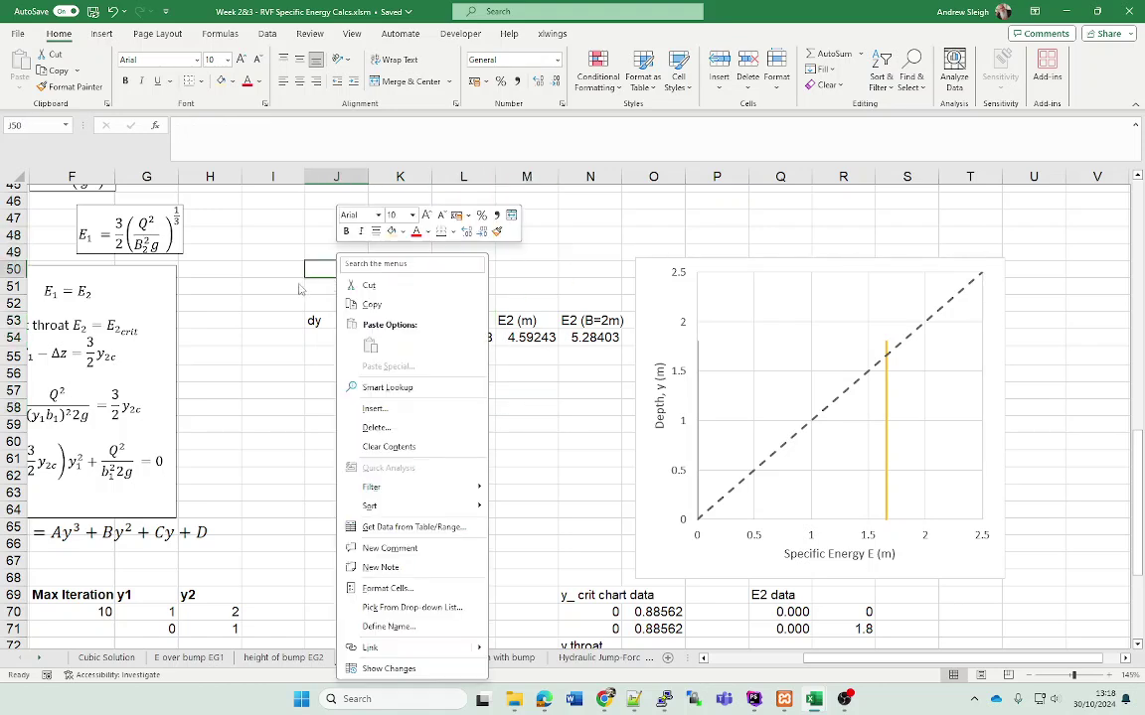
key(Escape)
Step: Fill the E2 (B=2m) formula in N54 down to row 68, alongside the listed depths
ctrl+scroll(502, 410, down, 2)
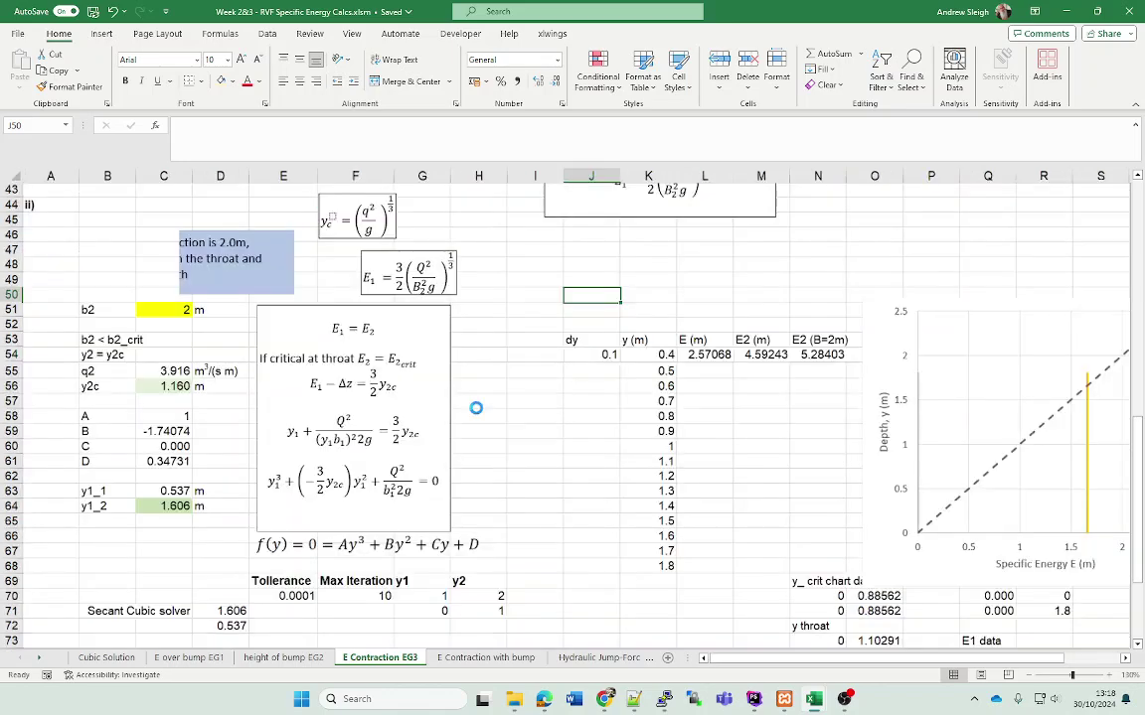
click(728, 365)
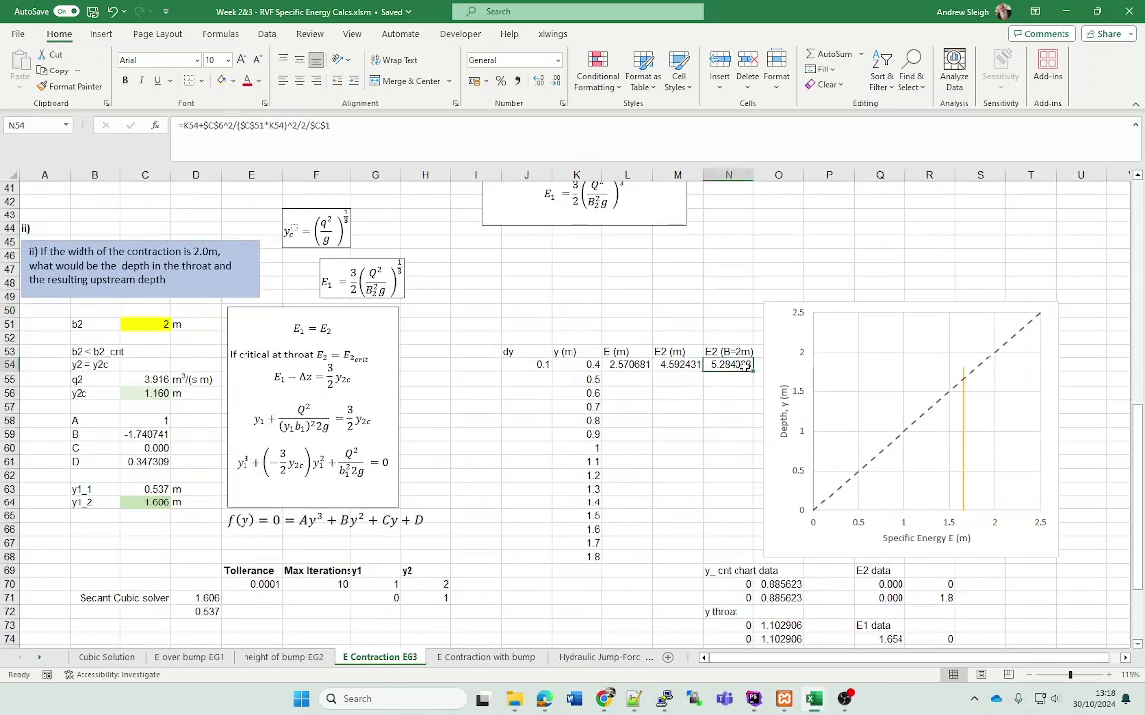
double_click(753, 371)
Step: Fill the E2 formula in M54 and the upstream E formula in L54 down to row 68
click(690, 363)
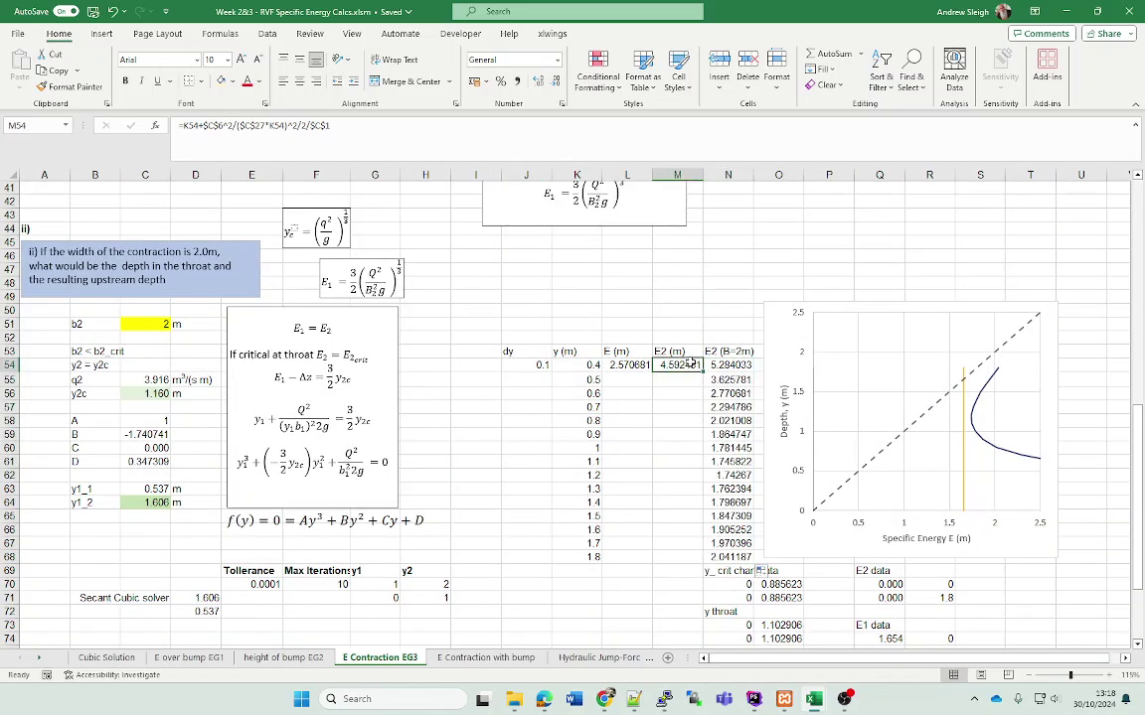
double_click(703, 370)
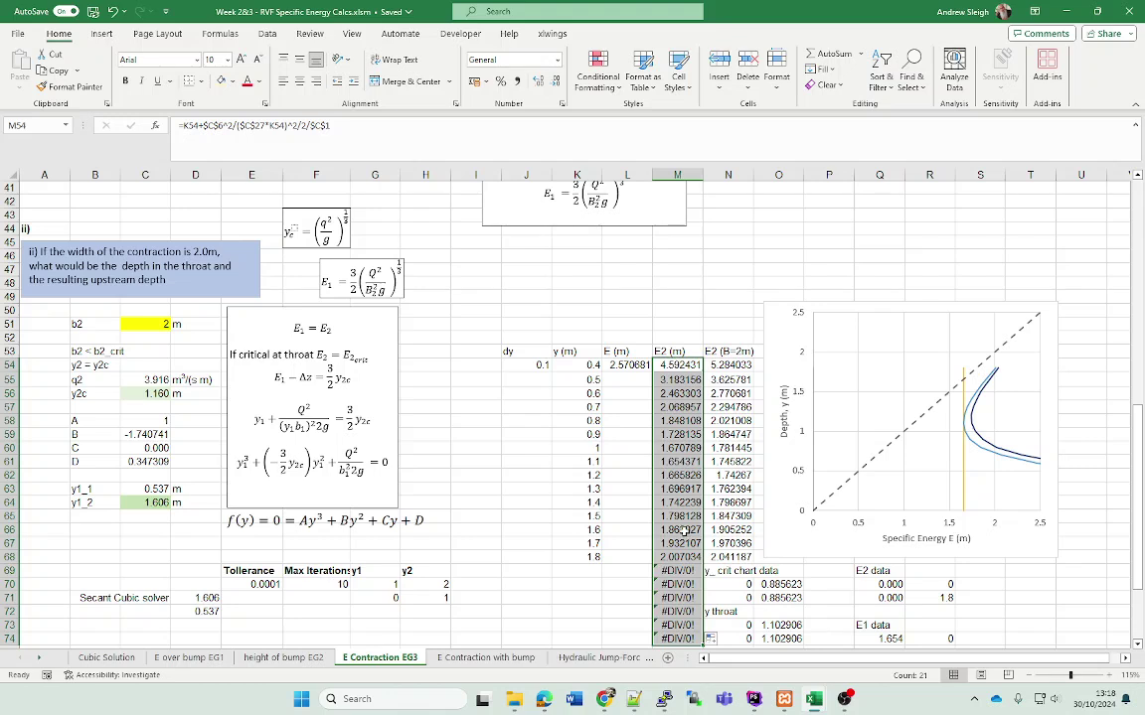
drag(702, 644, 704, 556)
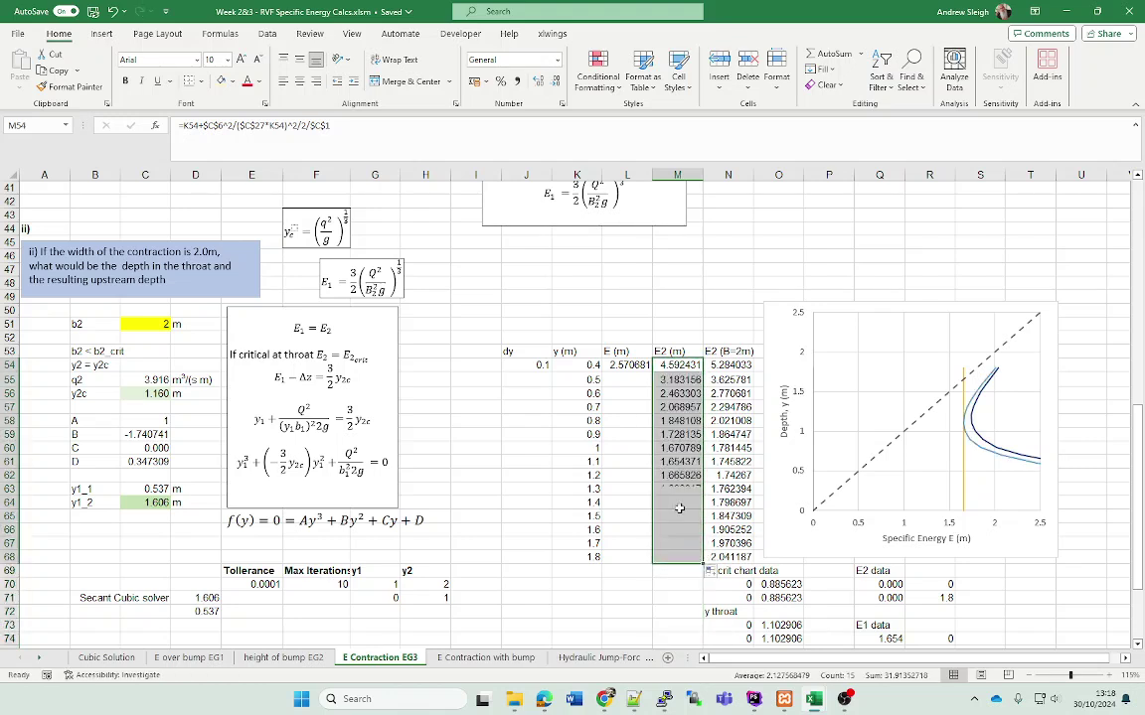
click(642, 366)
drag(652, 370, 653, 557)
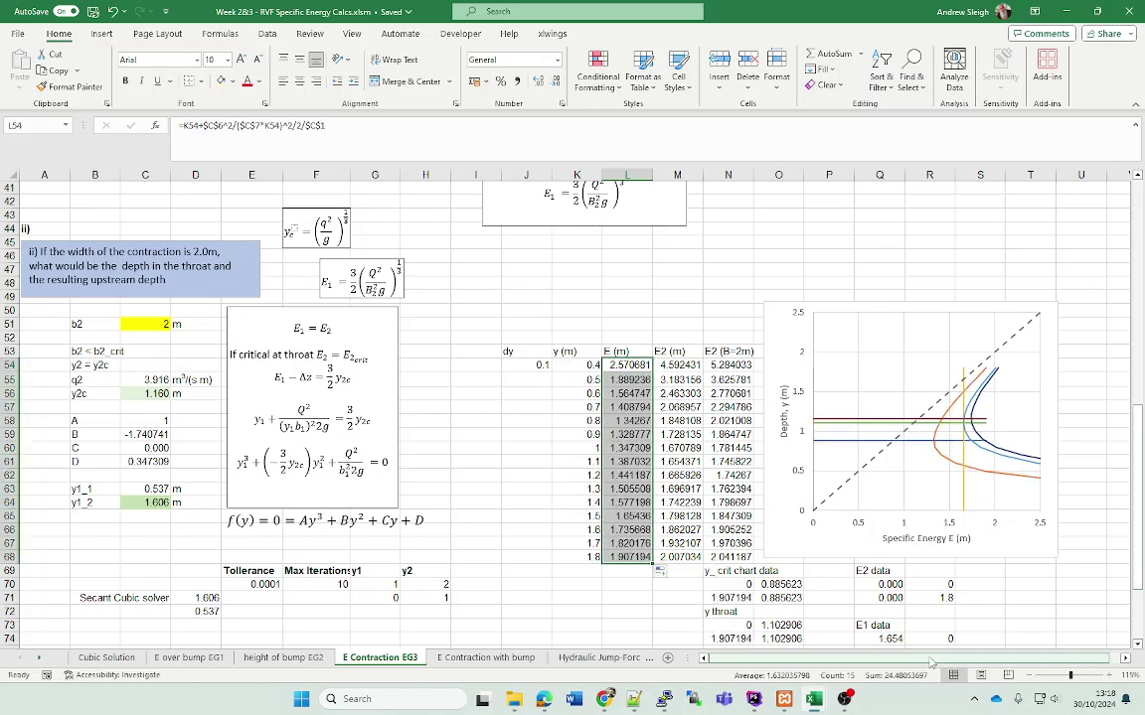
Step: Trace the chart's upstream E curve to its data in L54:L68 and the E throat curve to M54:M68
drag(1023, 659, 1033, 666)
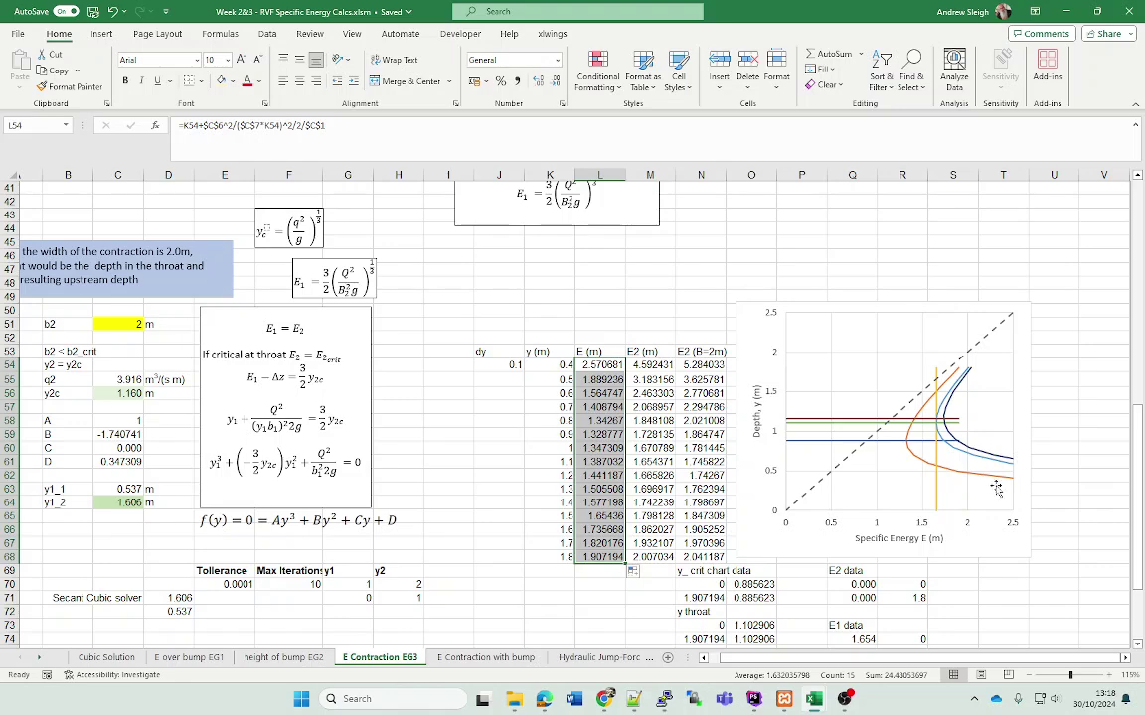
ctrl+scroll(894, 447, up, 2)
ctrl+scroll(1056, 495, up, 1)
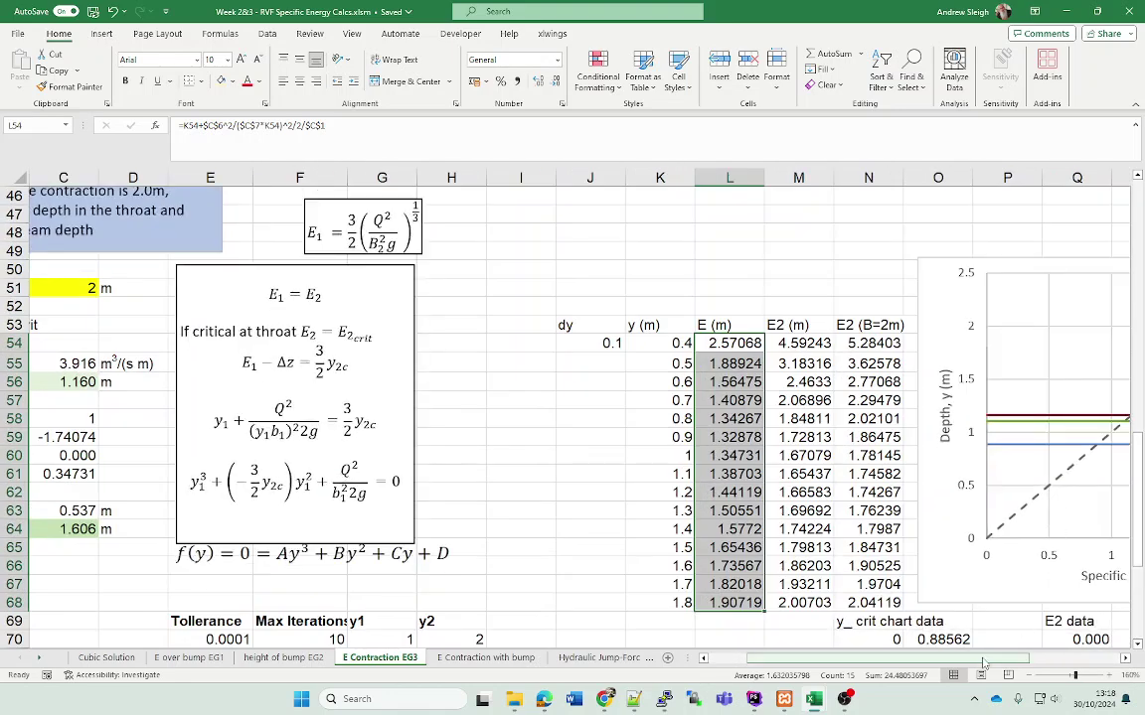
scroll(1033, 487, right, 3)
scroll(1013, 482, down, 1)
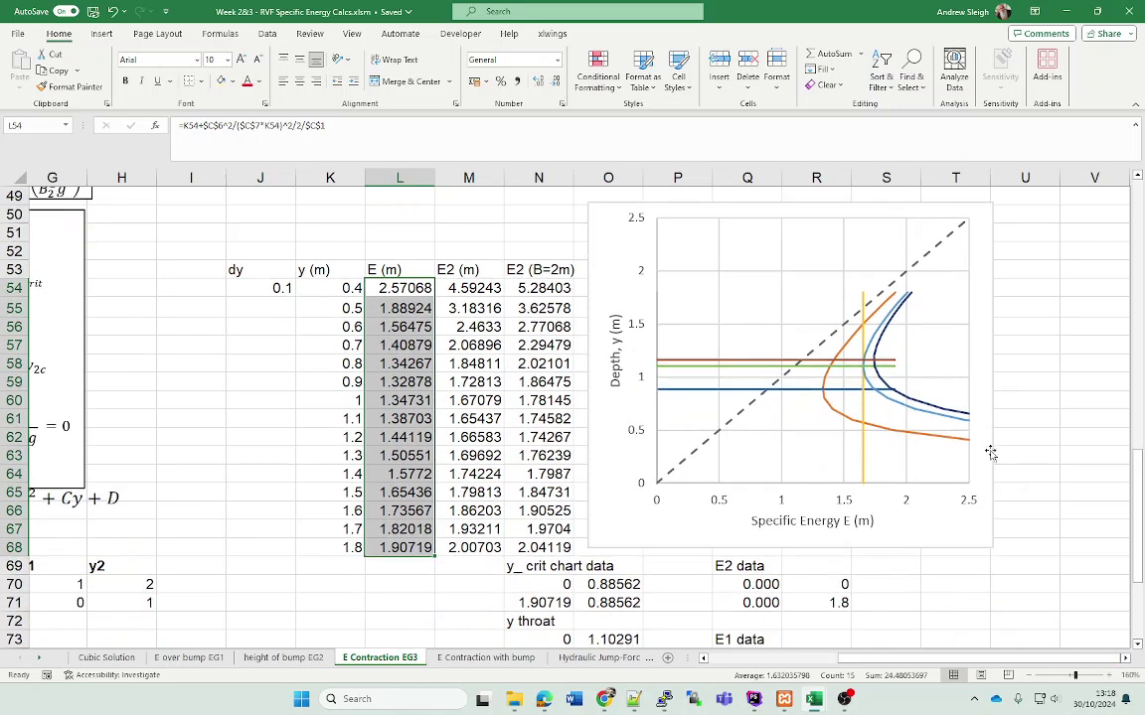
click(851, 344)
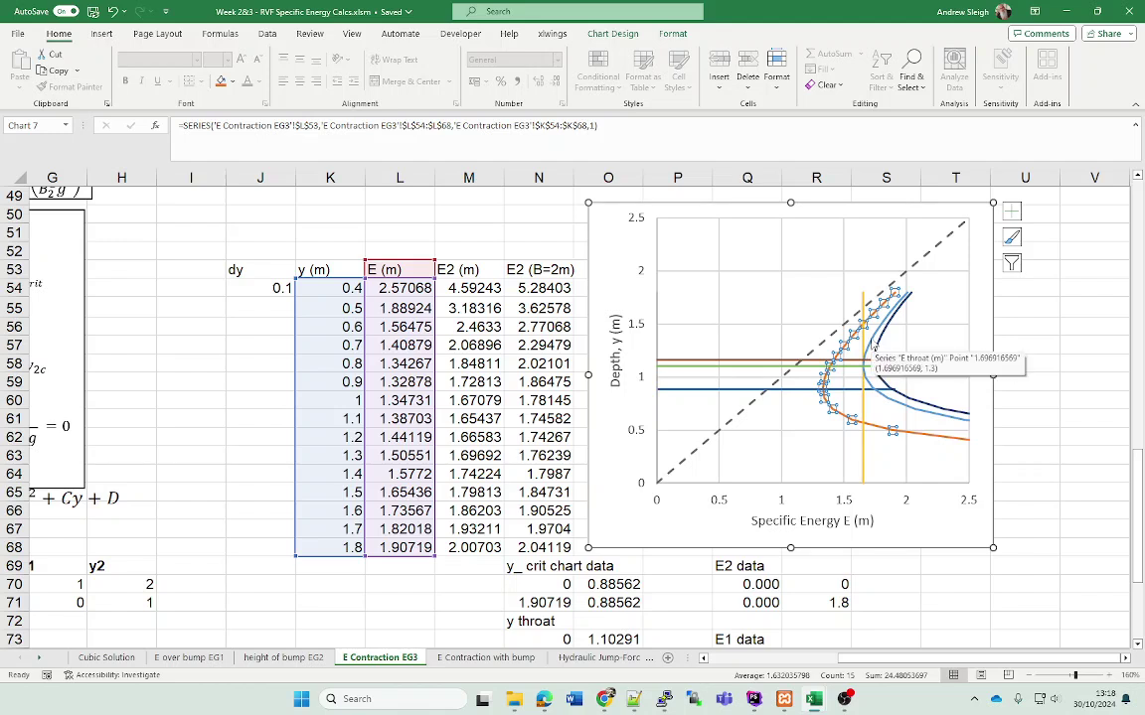
click(871, 344)
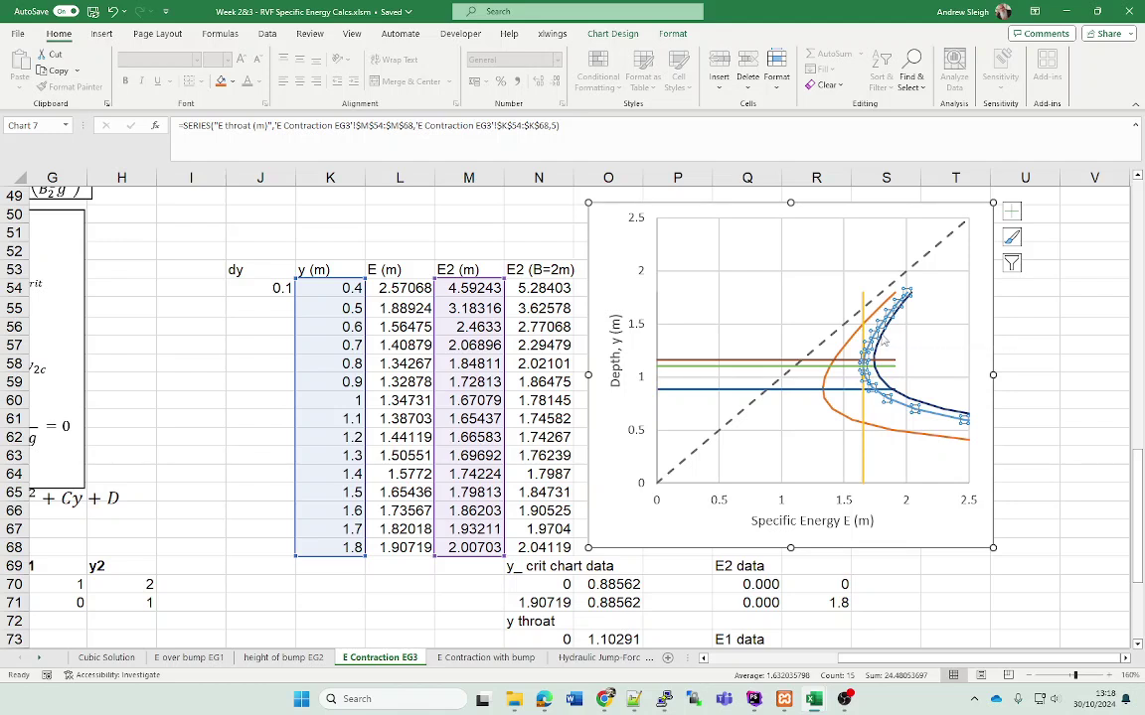
mouse_move(885, 340)
click(991, 411)
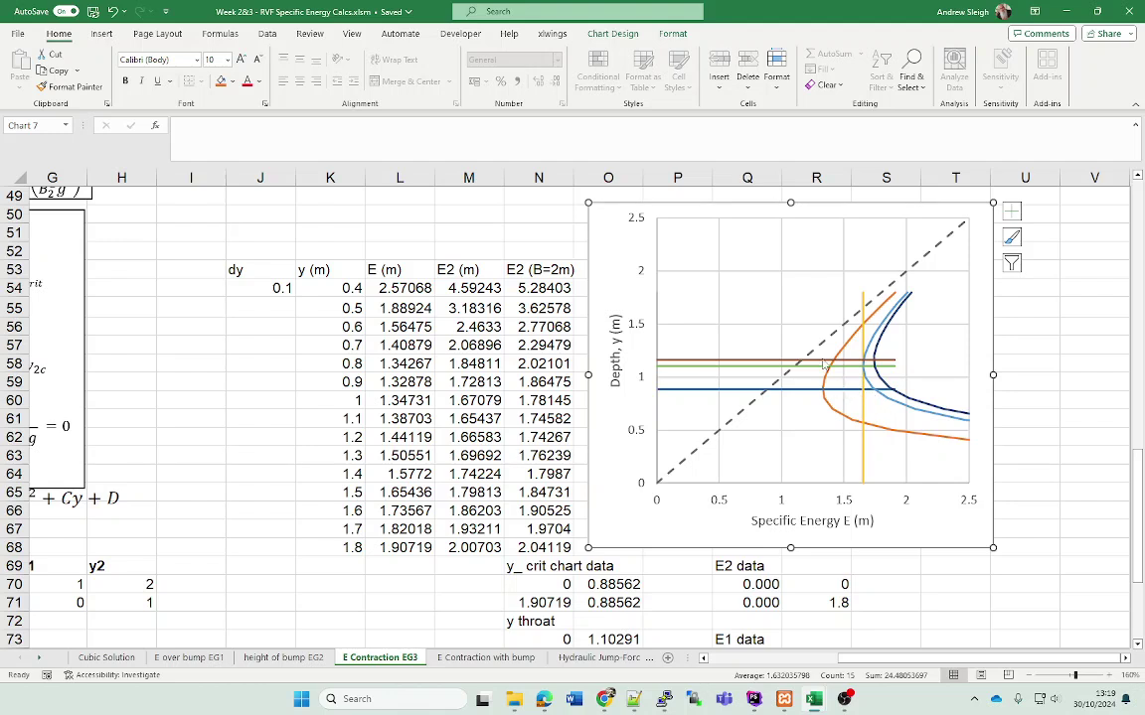
Step: Trace the chart's Y_crit line to N70:O71 and the y c throat line to N73:O74, and inspect points on the 2 m throat-depth line and E curve
mouse_move(811, 372)
click(805, 393)
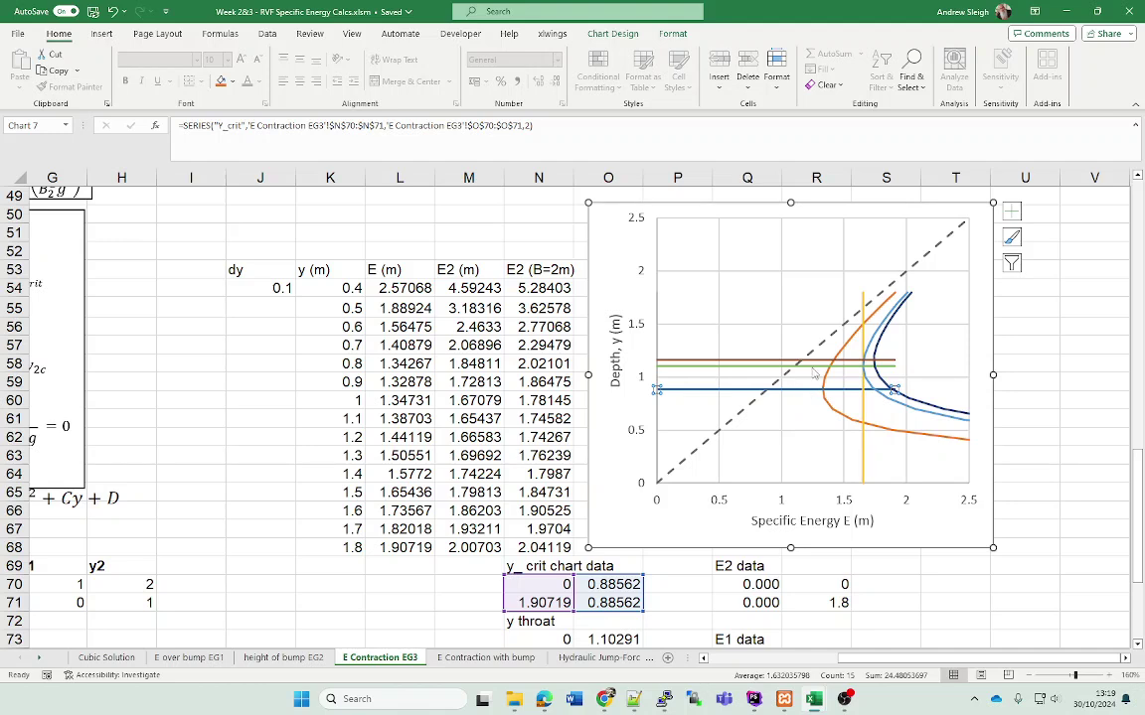
click(812, 367)
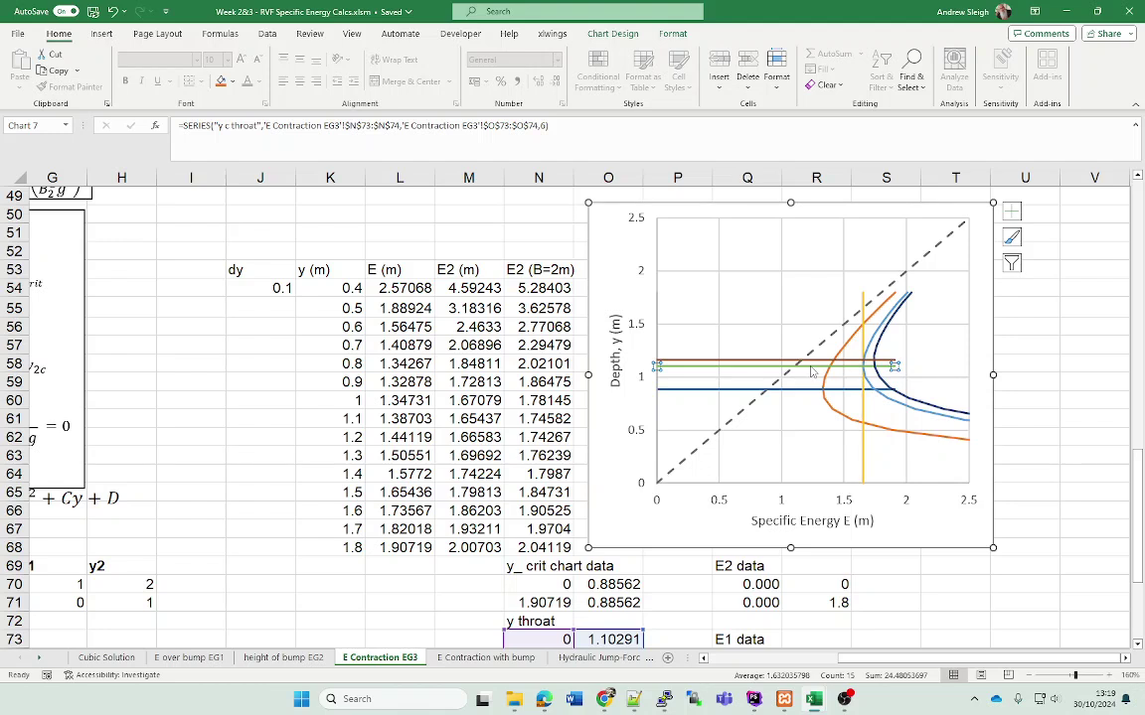
mouse_move(866, 374)
mouse_move(970, 417)
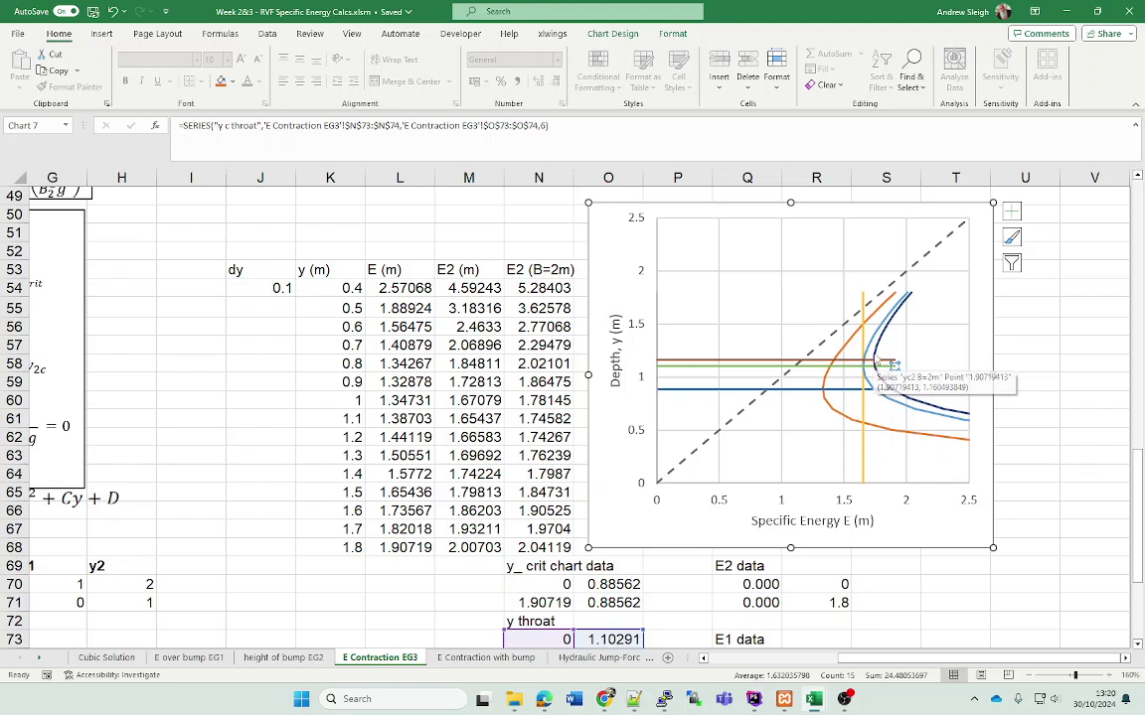
mouse_move(874, 318)
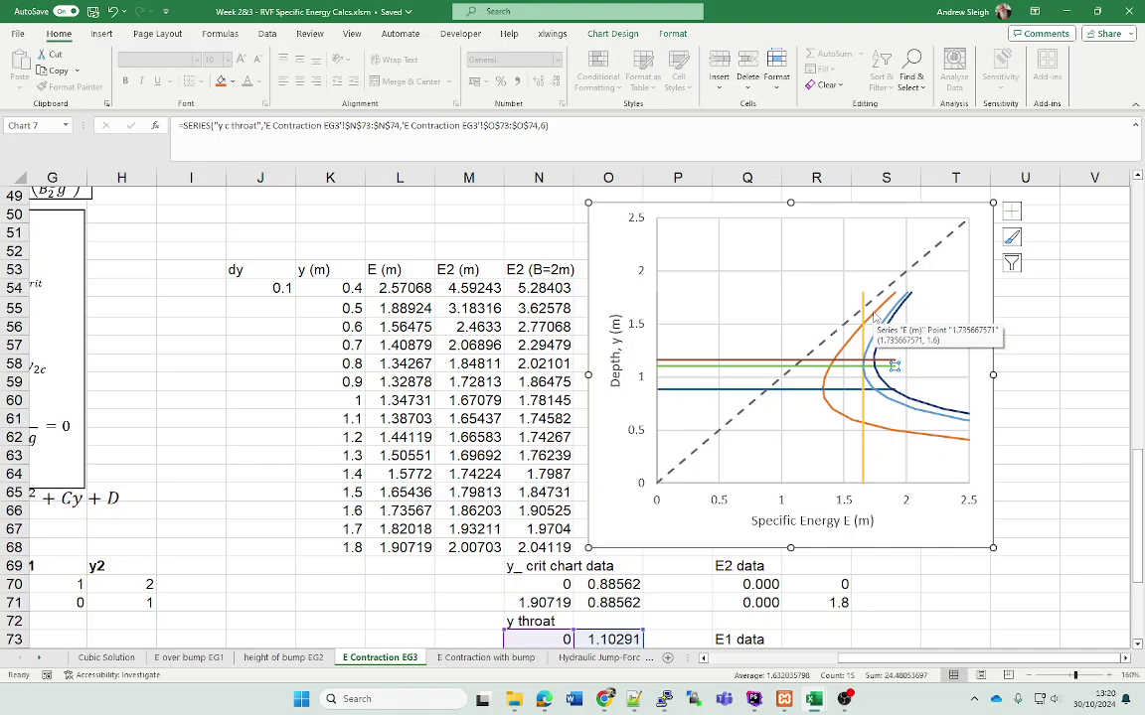
scroll(956, 512, down, 3)
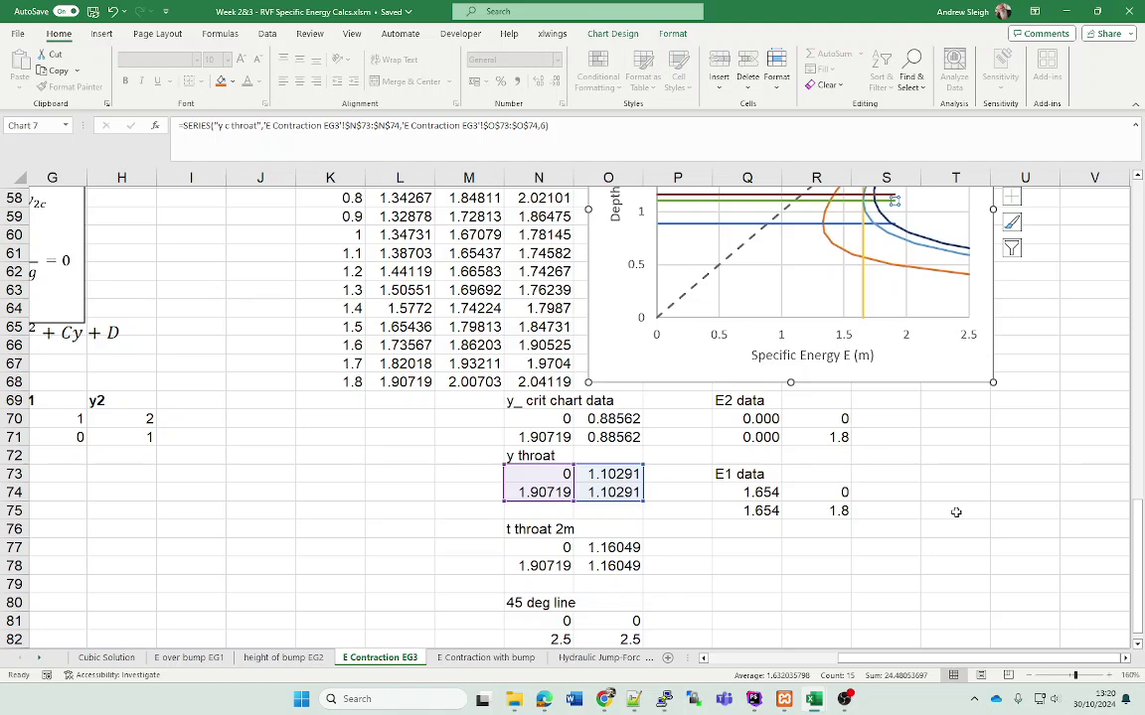
scroll(951, 511, up, 2)
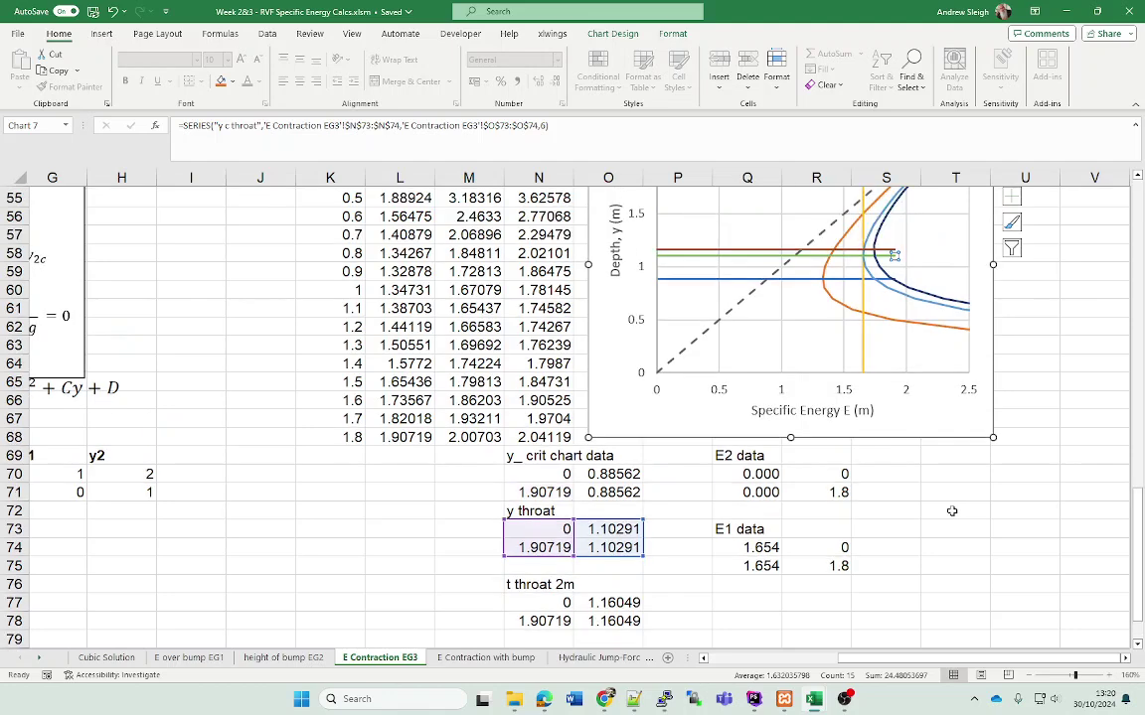